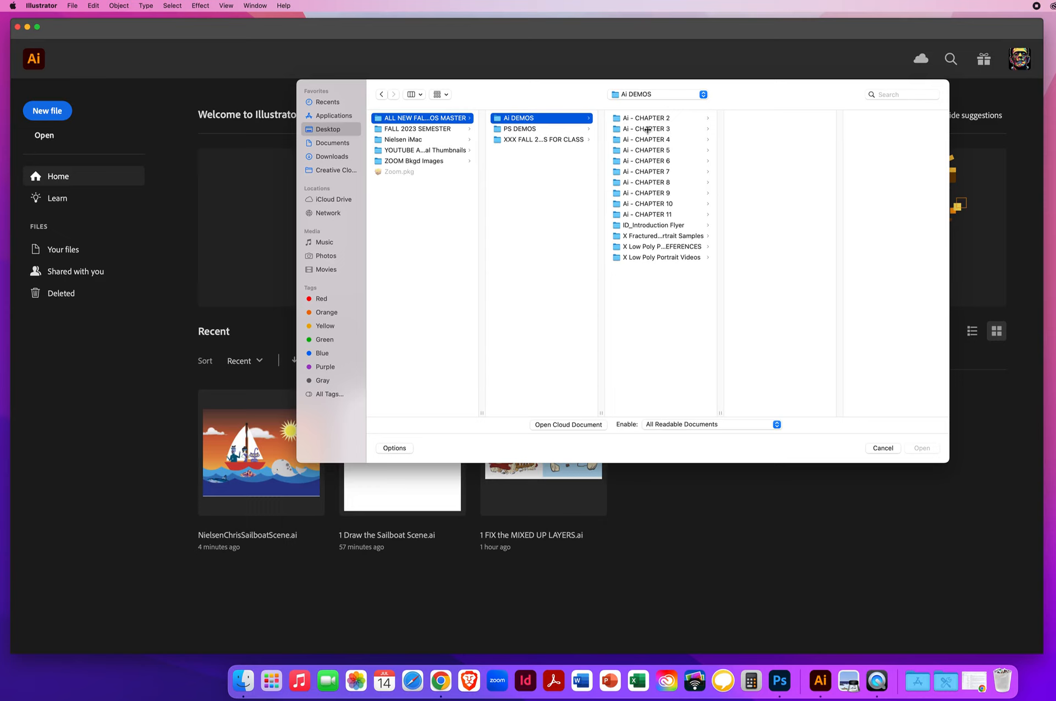
- Open "1 Draw the Alien Scene.ai" from the "3.4 The Alien Scene" folder in "Ai - CHAPTER 3" and lengthen the layer list to show every layer
{"action": "left_click", "coordinate": [648, 129]}
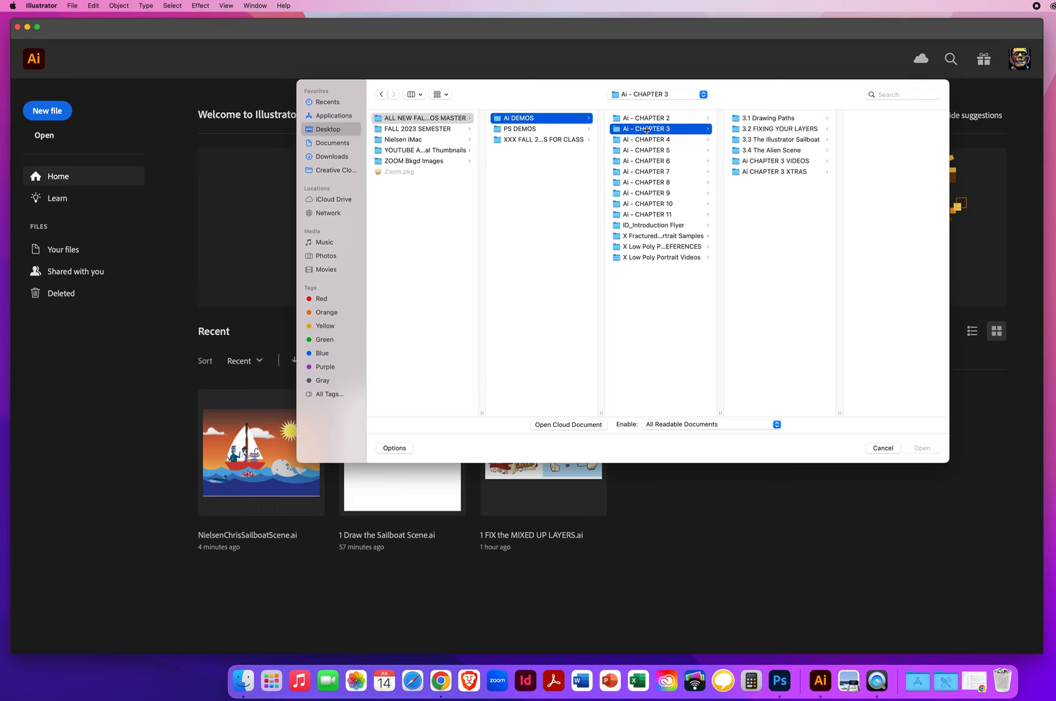
{"action": "left_click", "coordinate": [754, 151]}
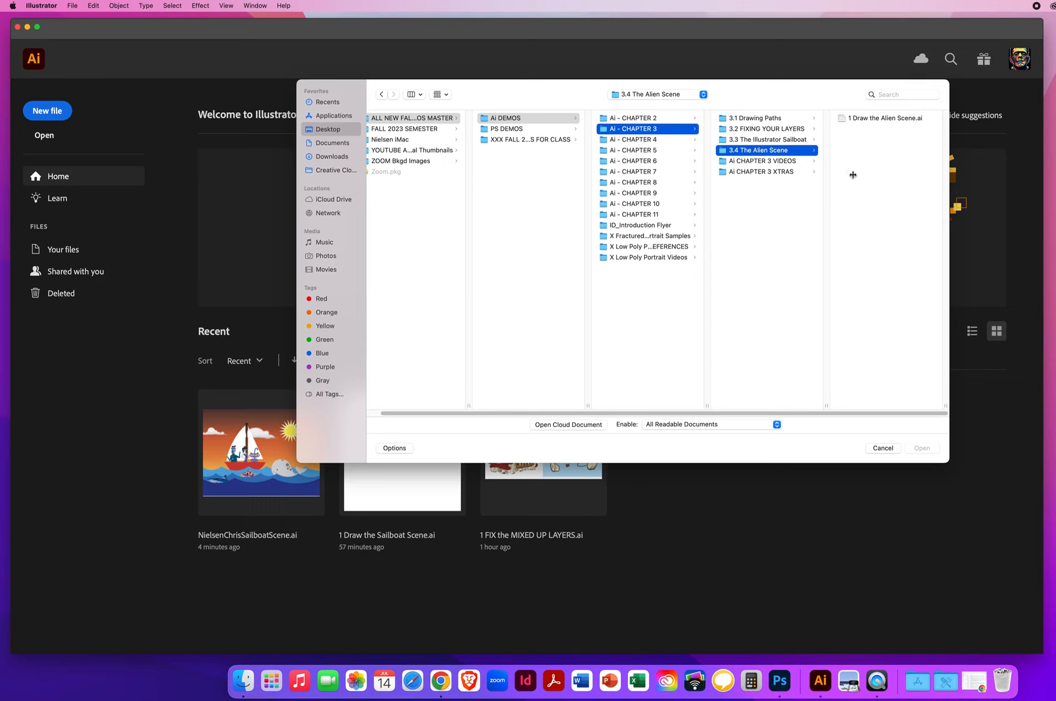
{"action": "left_click", "coordinate": [870, 117]}
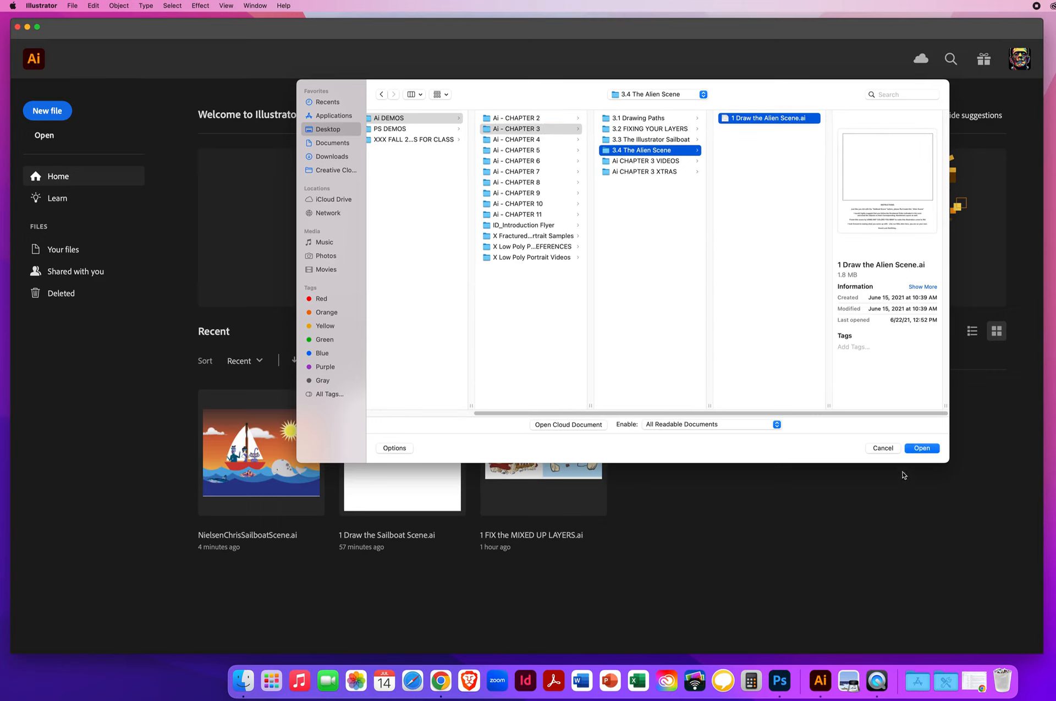
{"action": "left_click", "coordinate": [915, 452]}
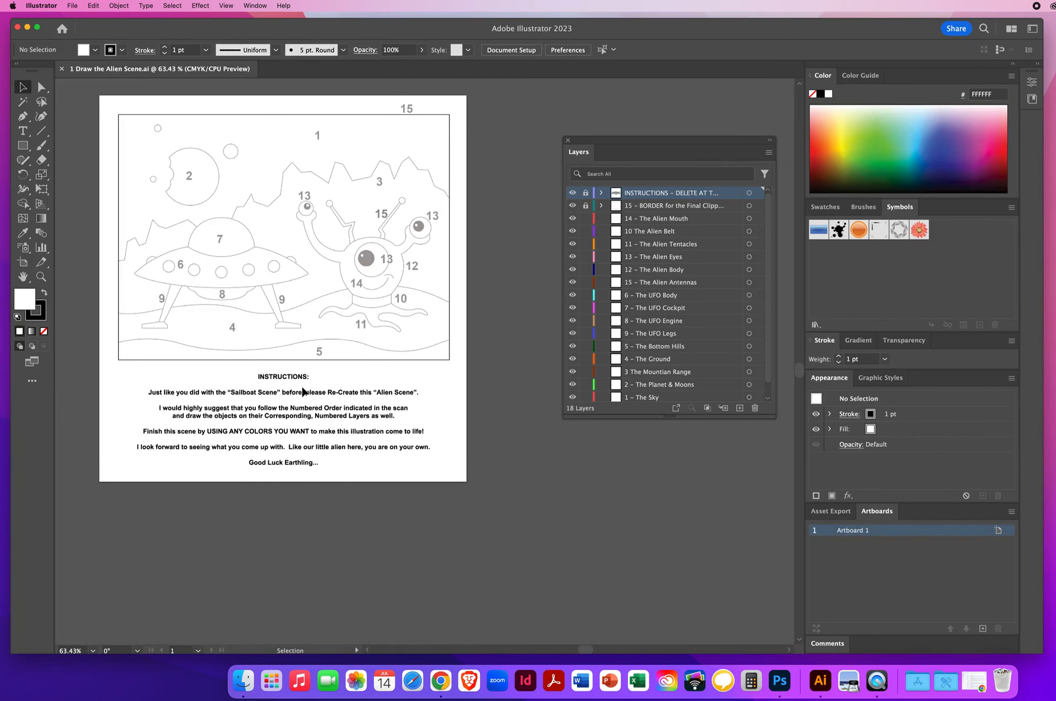
{"action": "scroll", "coordinate": [271, 380], "scroll_direction": "left", "scroll_amount": 3}
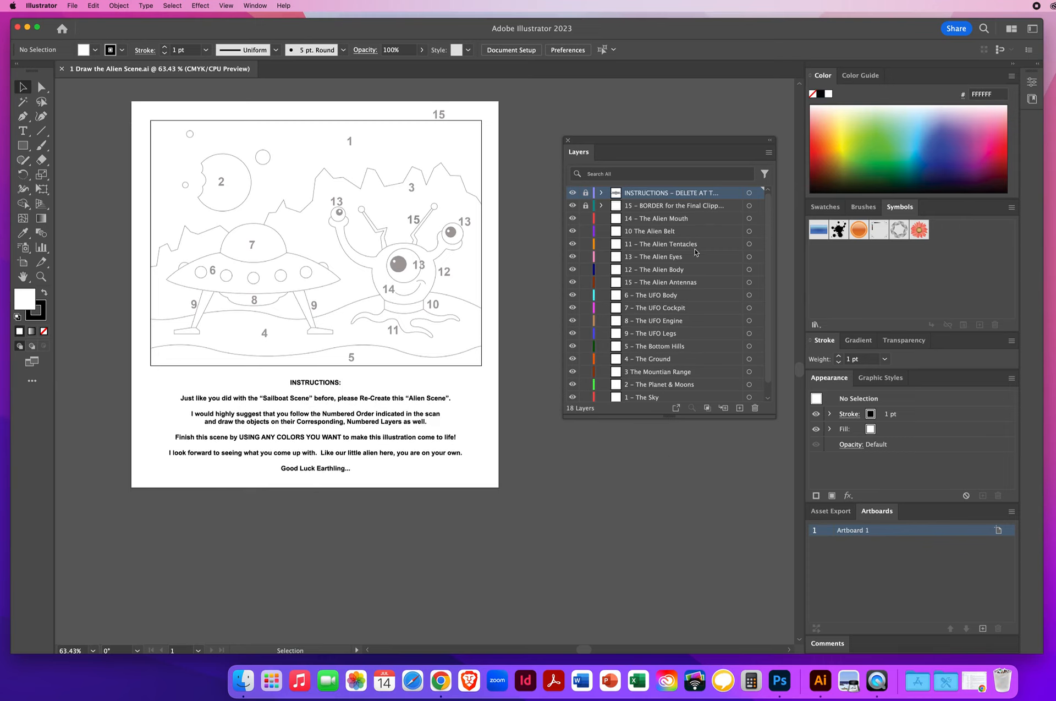
{"action": "left_click_drag", "start_coordinate": [665, 418], "coordinate": [669, 458]}
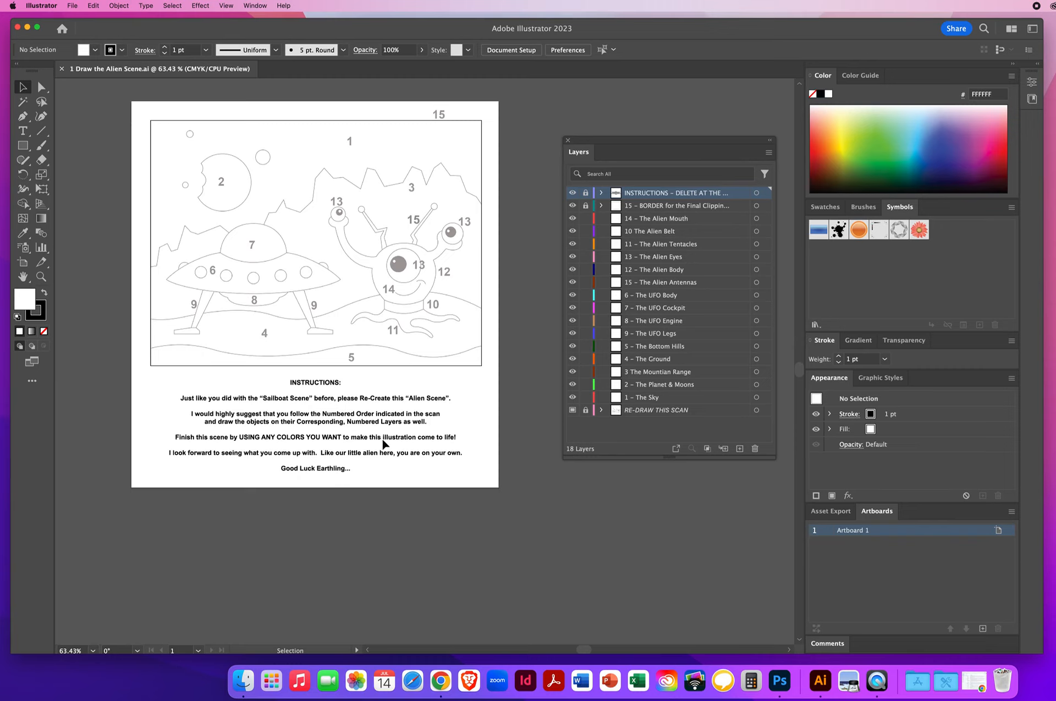
- Draw a rectangle on the "1 – The Sky" layer, extending beyond the border's top and sides and down into the ground area
{"action": "left_click", "coordinate": [681, 398]}
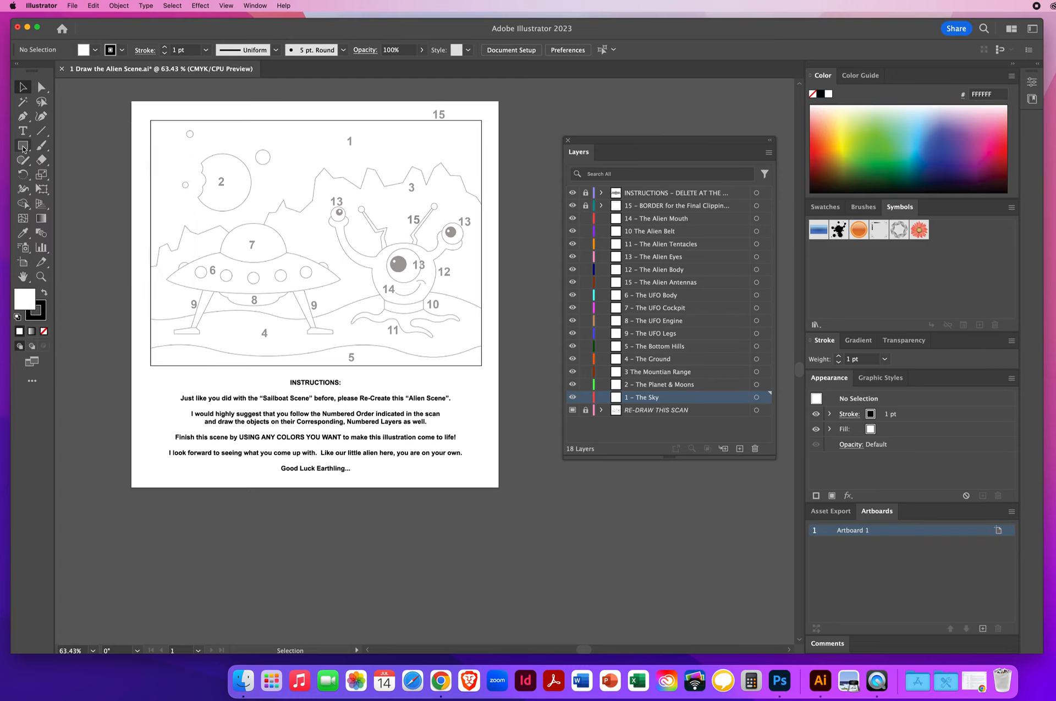
{"action": "left_click", "coordinate": [23, 145]}
{"action": "mouse_move", "coordinate": [137, 109]}
{"action": "left_mouse_down"}
{"action": "mouse_move", "coordinate": [423, 271]}
{"action": "mouse_move", "coordinate": [493, 328]}
{"action": "left_mouse_up"}
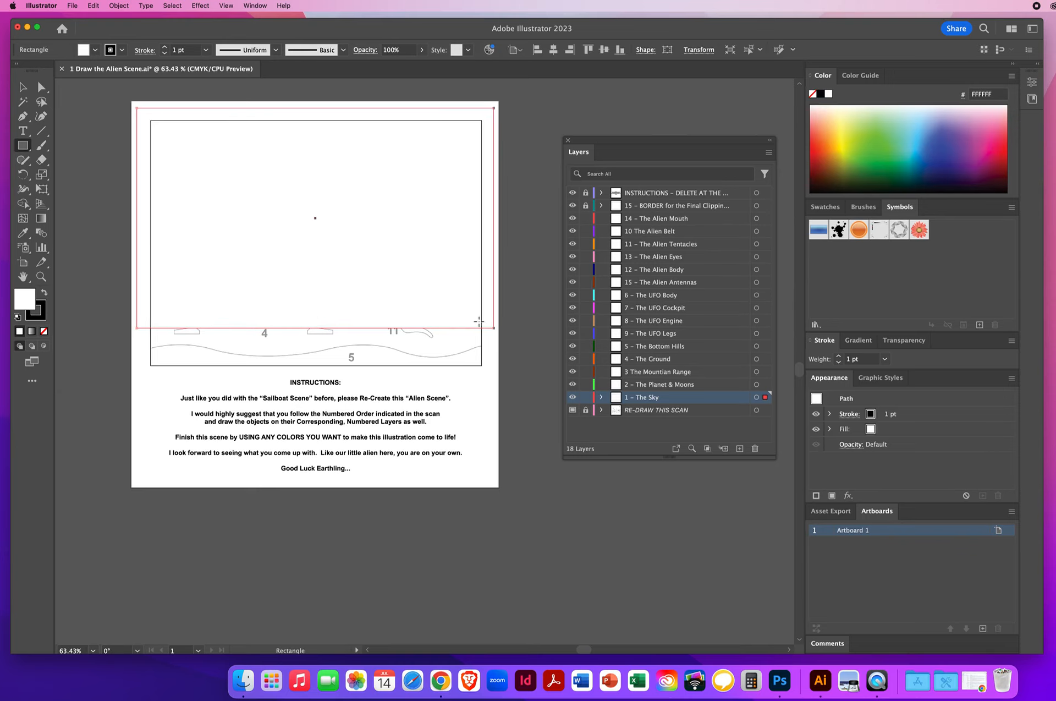
- Fill the sky rectangle with the purple-to-orange gradient from the Sky gradient swatch library
{"action": "left_click", "coordinate": [824, 209]}
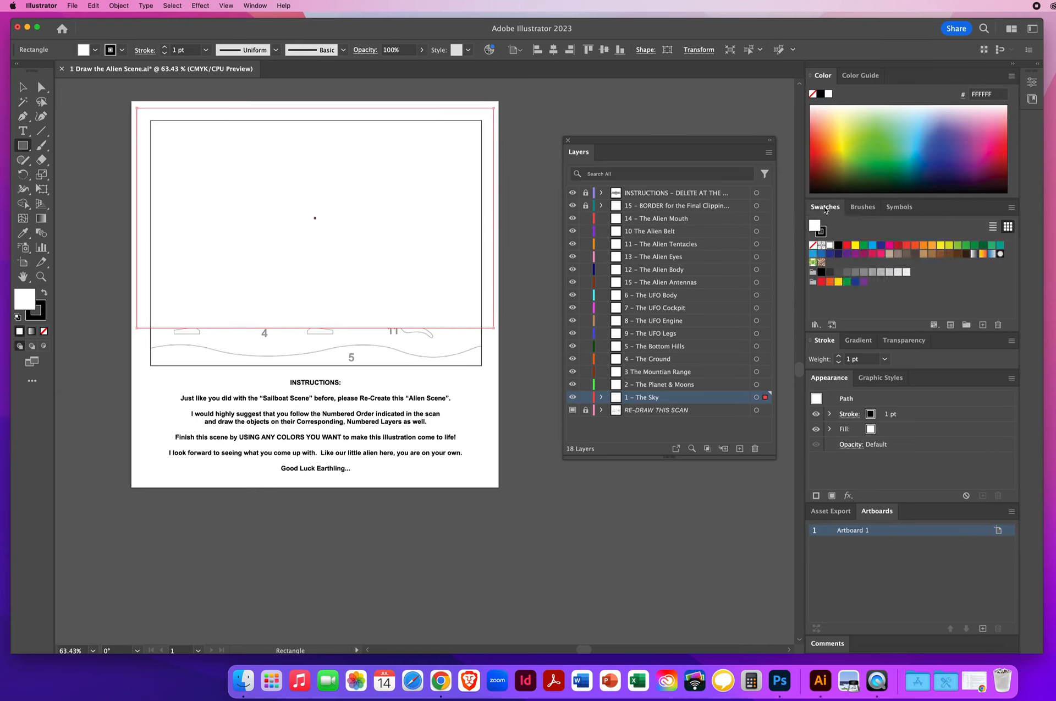
{"action": "left_click", "coordinate": [814, 325]}
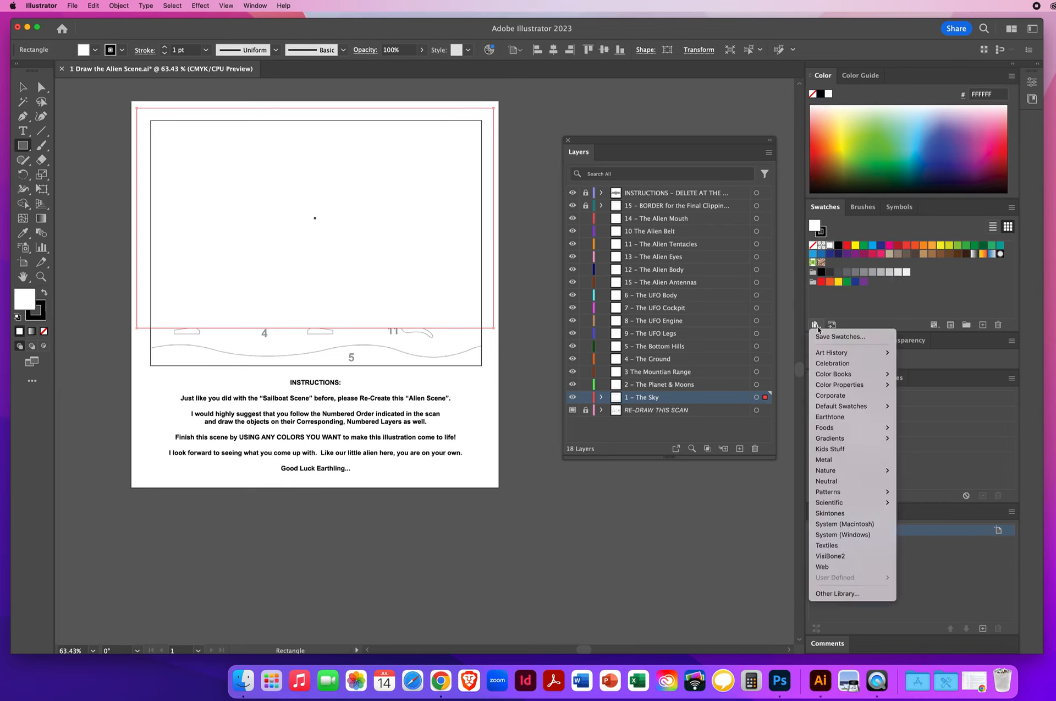
{"action": "mouse_move", "coordinate": [838, 438]}
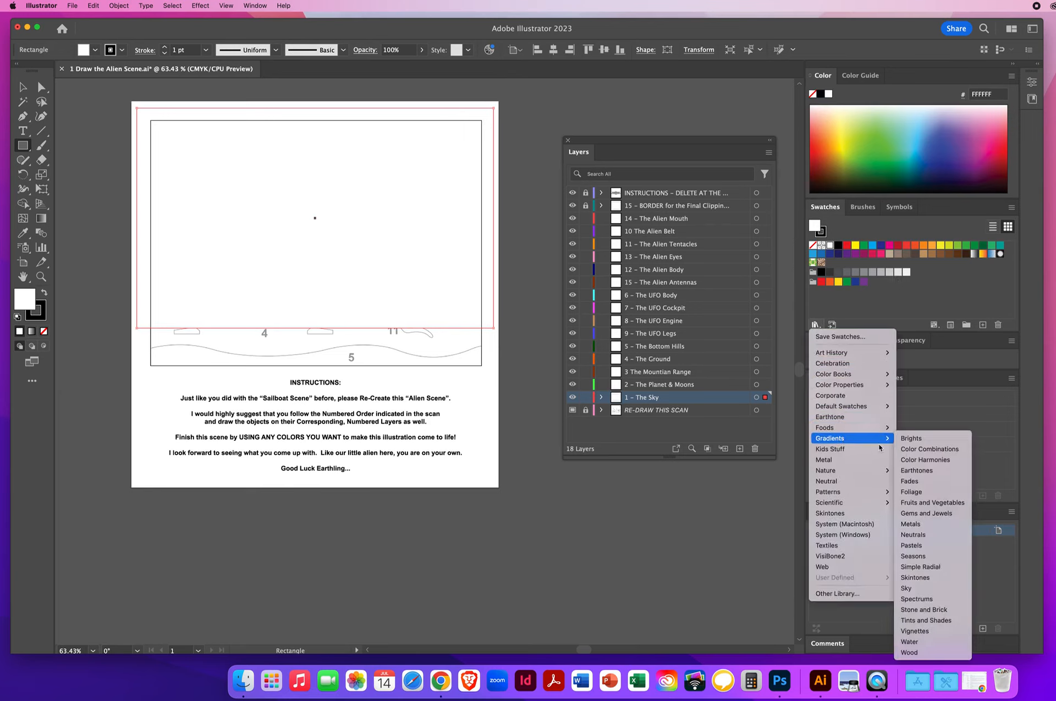
{"action": "left_click", "coordinate": [917, 592]}
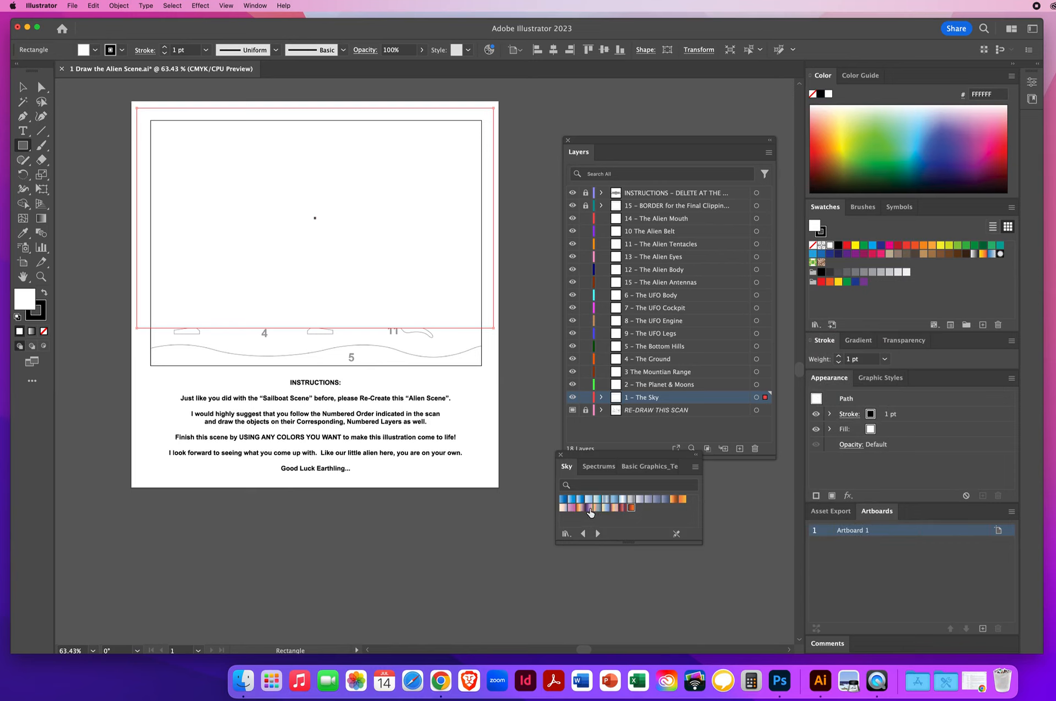
{"action": "left_click", "coordinate": [590, 508]}
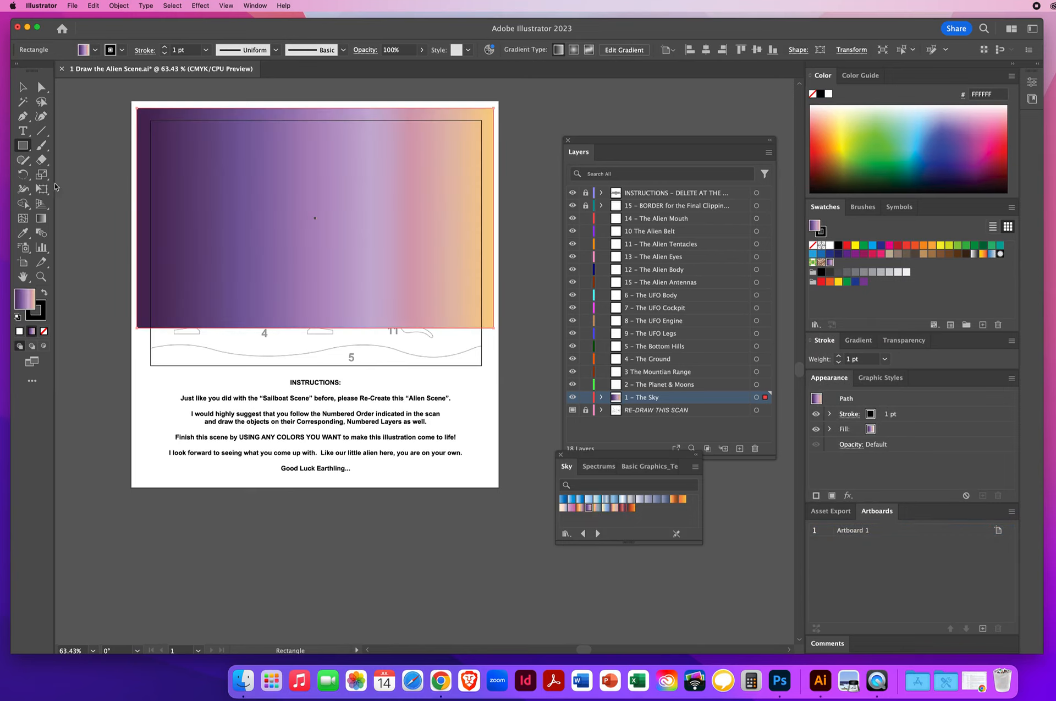
- Redirect the sky gradient to run vertically from dark purple at the rectangle's top to orange at its bottom, and close the swatch library
{"action": "left_click", "coordinate": [42, 218]}
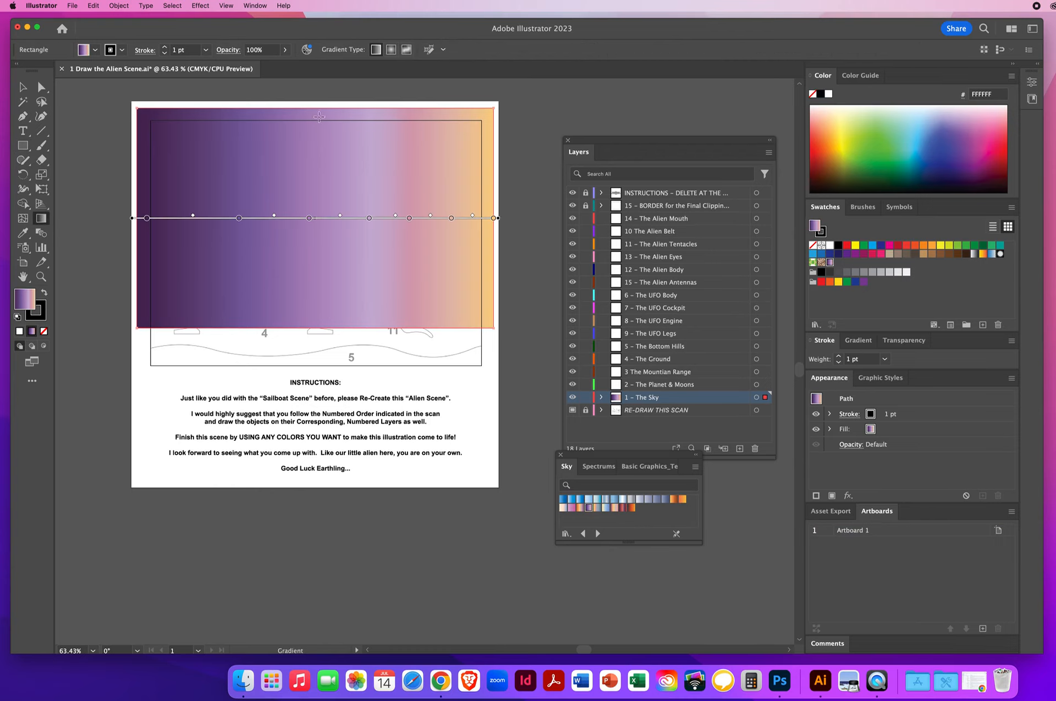
{"action": "left_click_drag", "start_coordinate": [320, 118], "coordinate": [325, 268]}
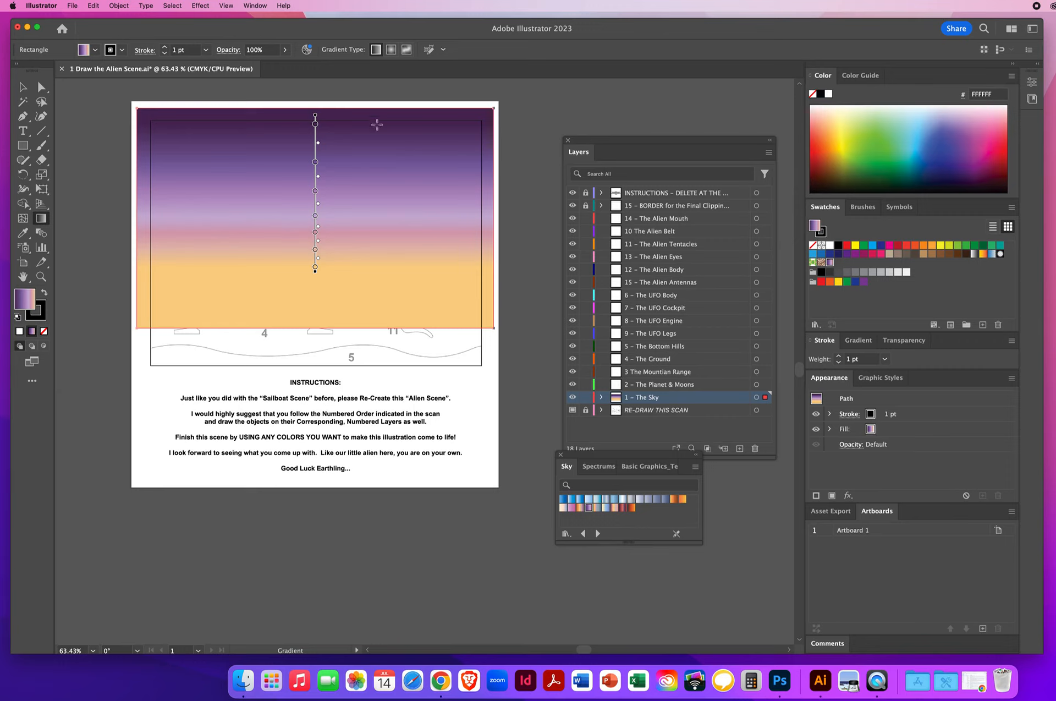
{"action": "left_click_drag", "start_coordinate": [350, 105], "coordinate": [355, 336]}
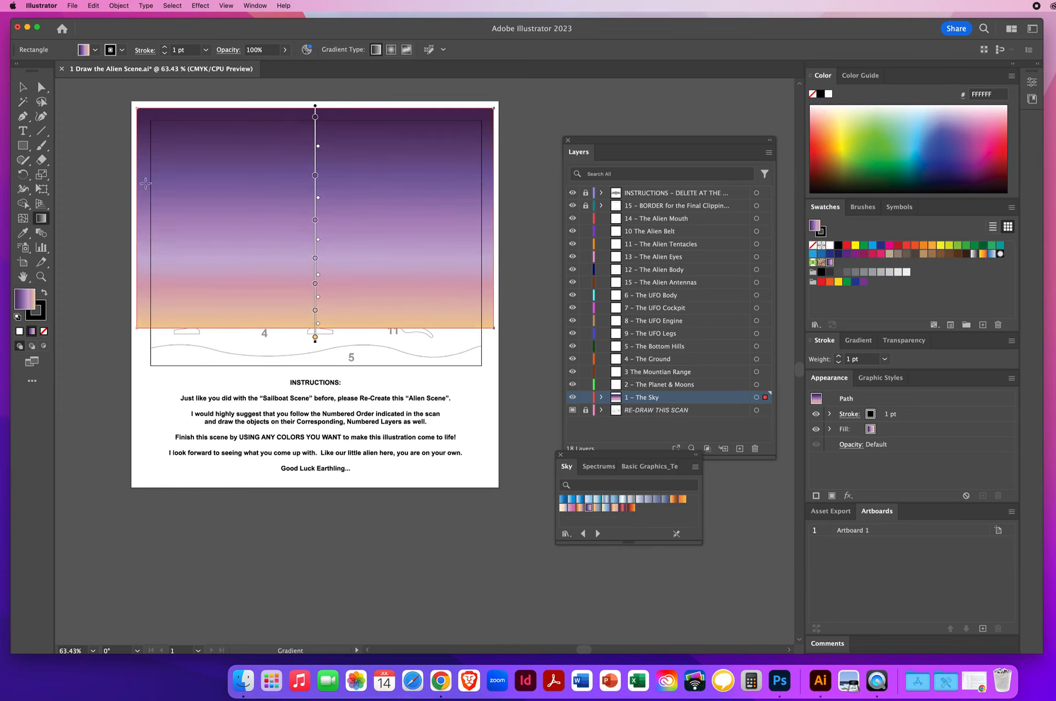
{"action": "left_click", "coordinate": [22, 87]}
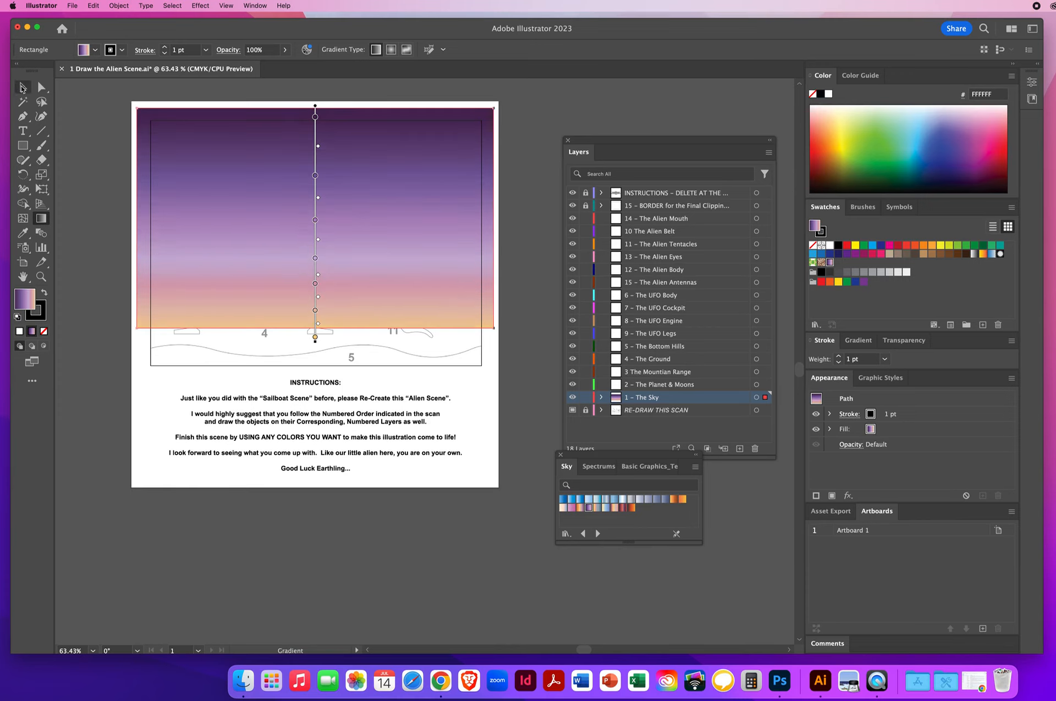
{"action": "left_click", "coordinate": [561, 454]}
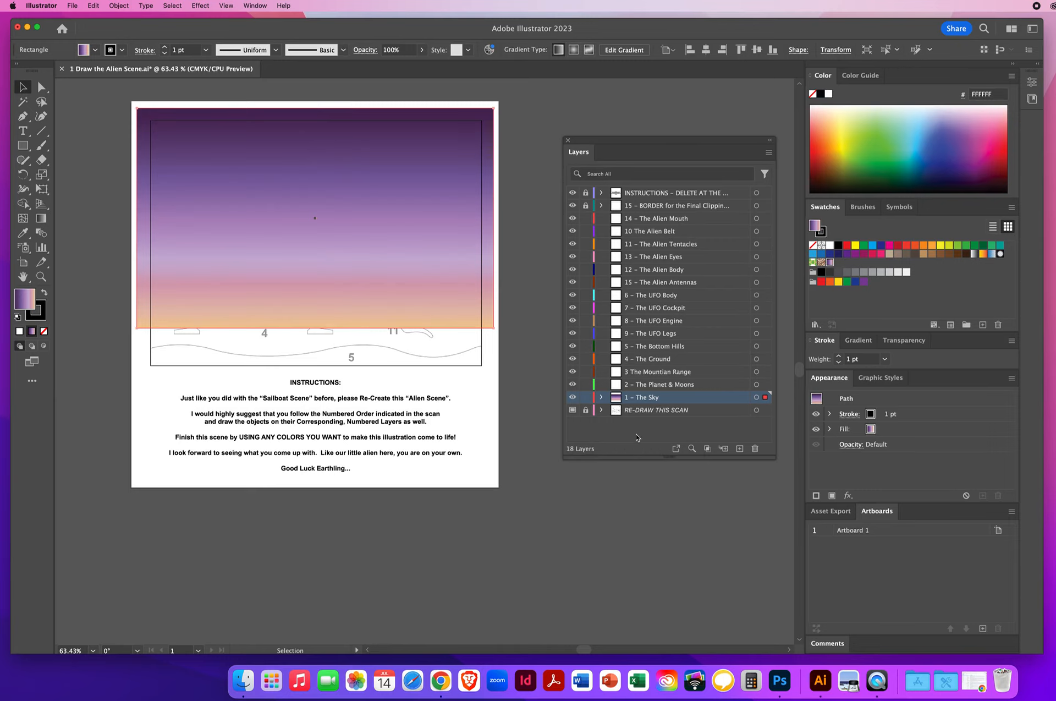
- Hide the "1 – The Sky" layer and activate "2 – The Planet & Moons" with no fill and a 1 pt black stroke
{"action": "left_click", "coordinate": [572, 397]}
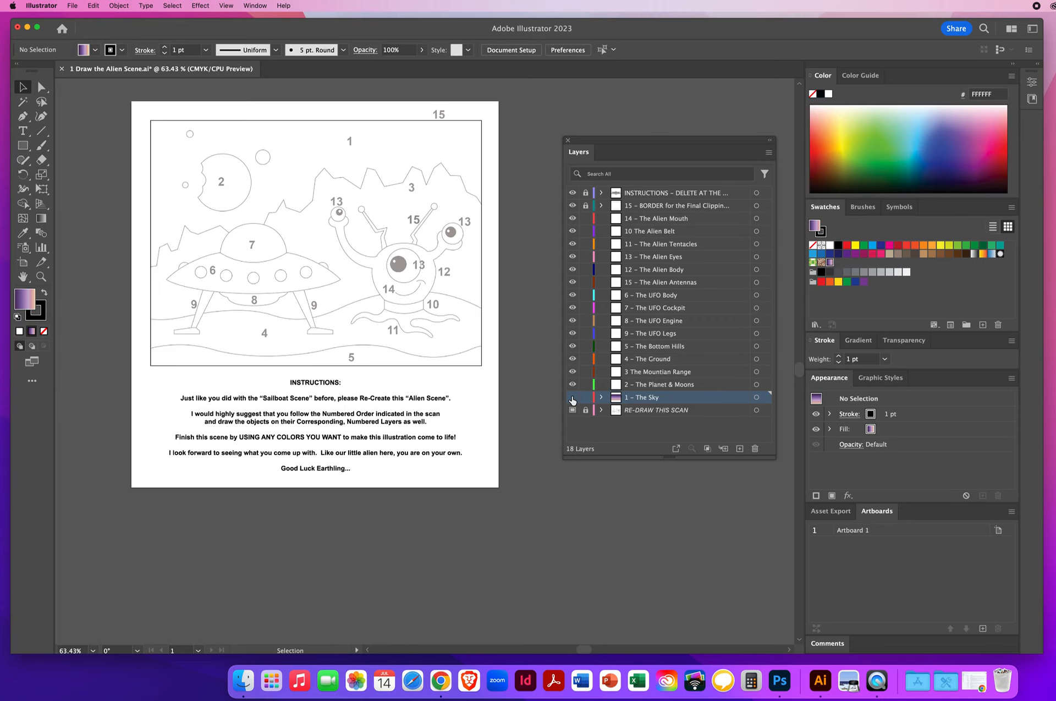
{"action": "left_click", "coordinate": [40, 277]}
{"action": "left_click", "coordinate": [240, 191]}
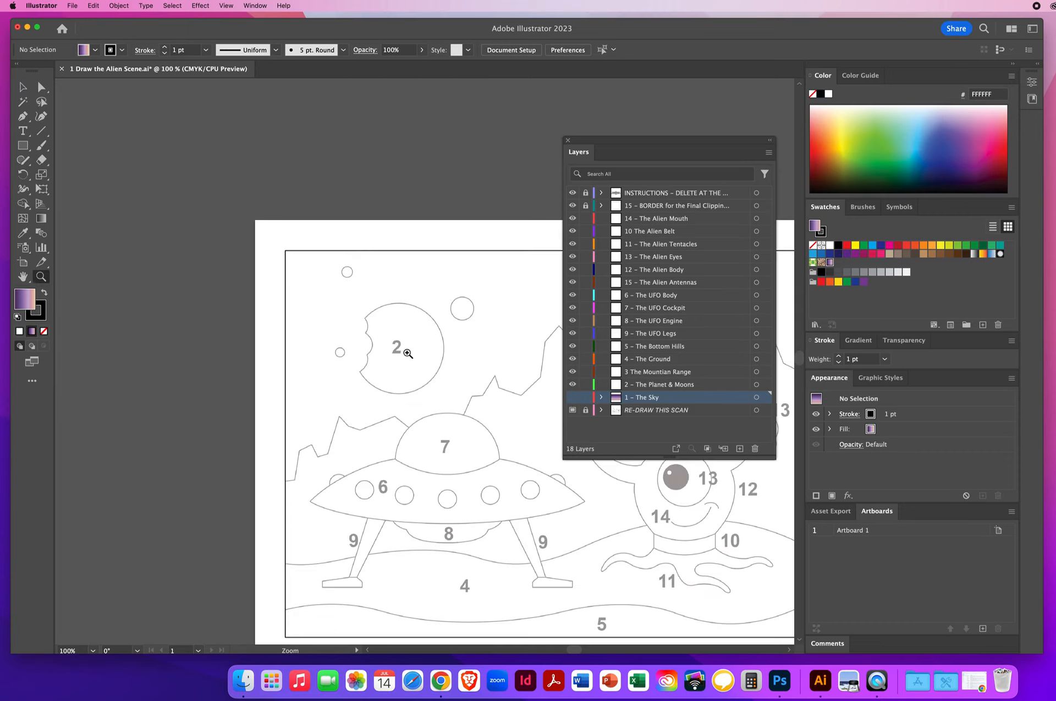
{"action": "left_click", "coordinate": [407, 351]}
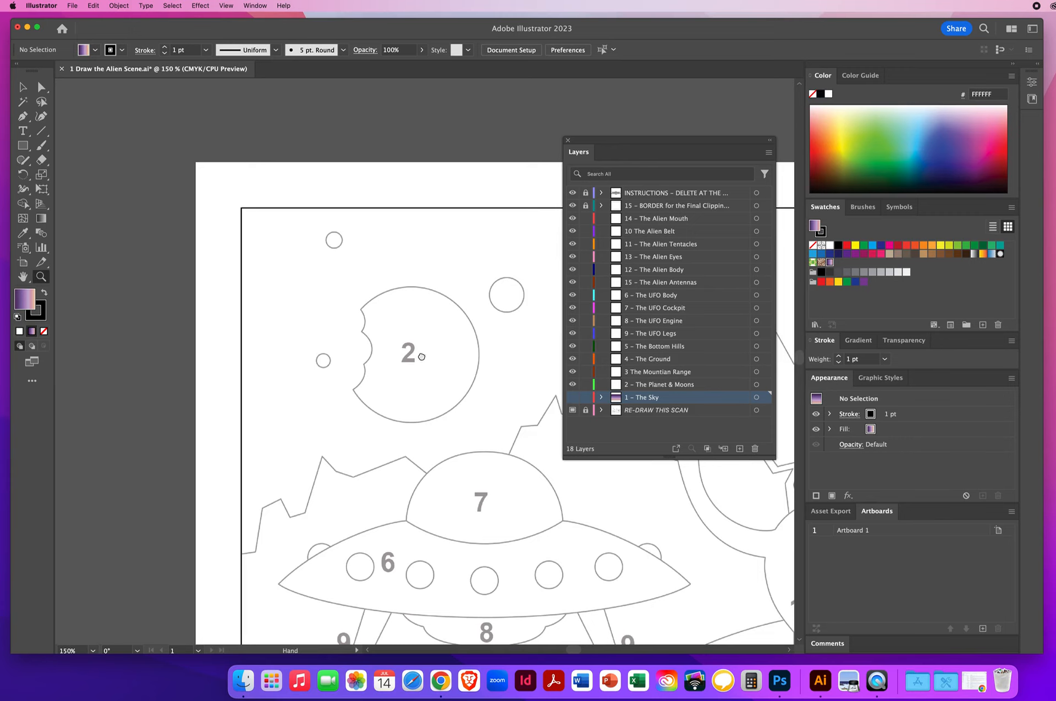
{"action": "left_click_drag", "start_coordinate": [426, 360], "coordinate": [297, 283]}
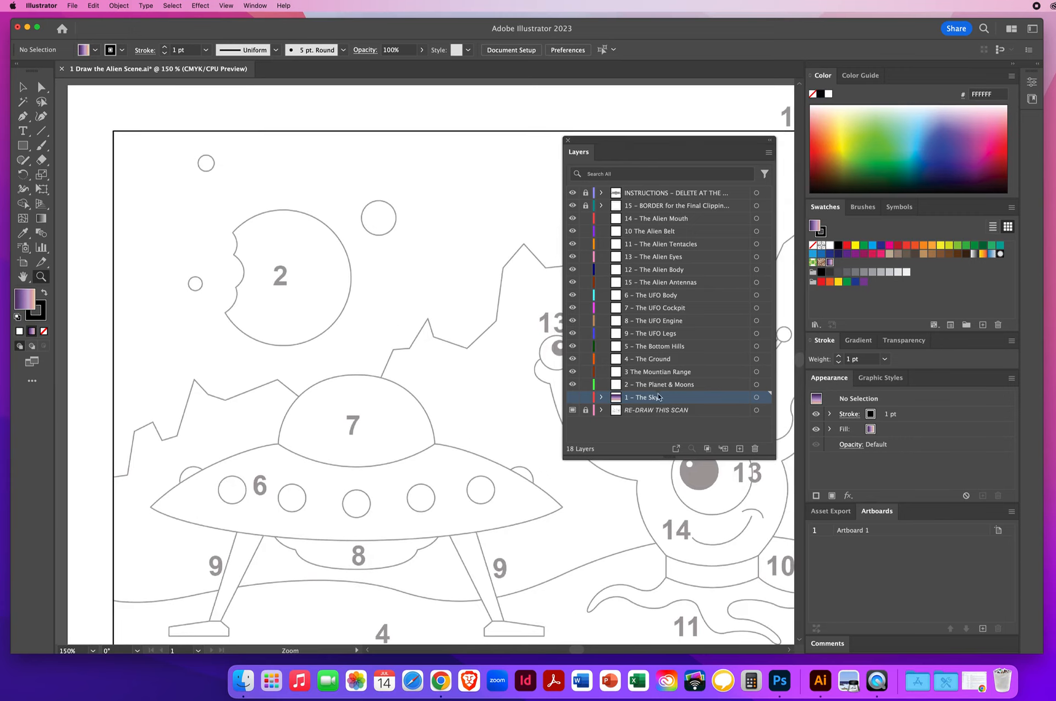
{"action": "left_click", "coordinate": [654, 386]}
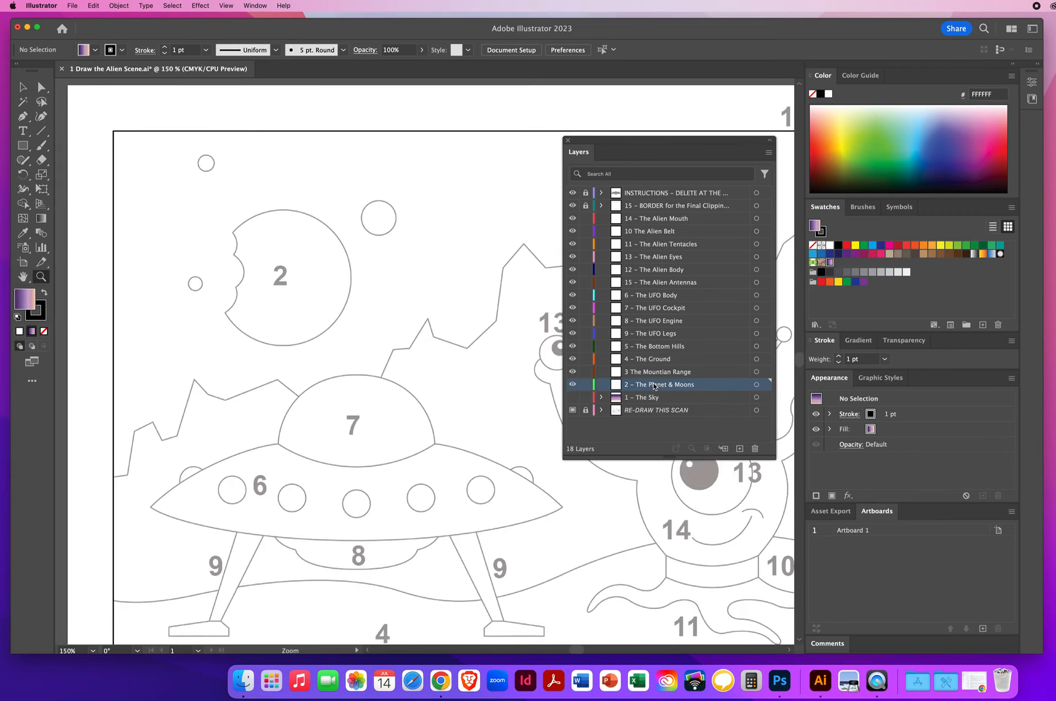
{"action": "key", "text": "d"}
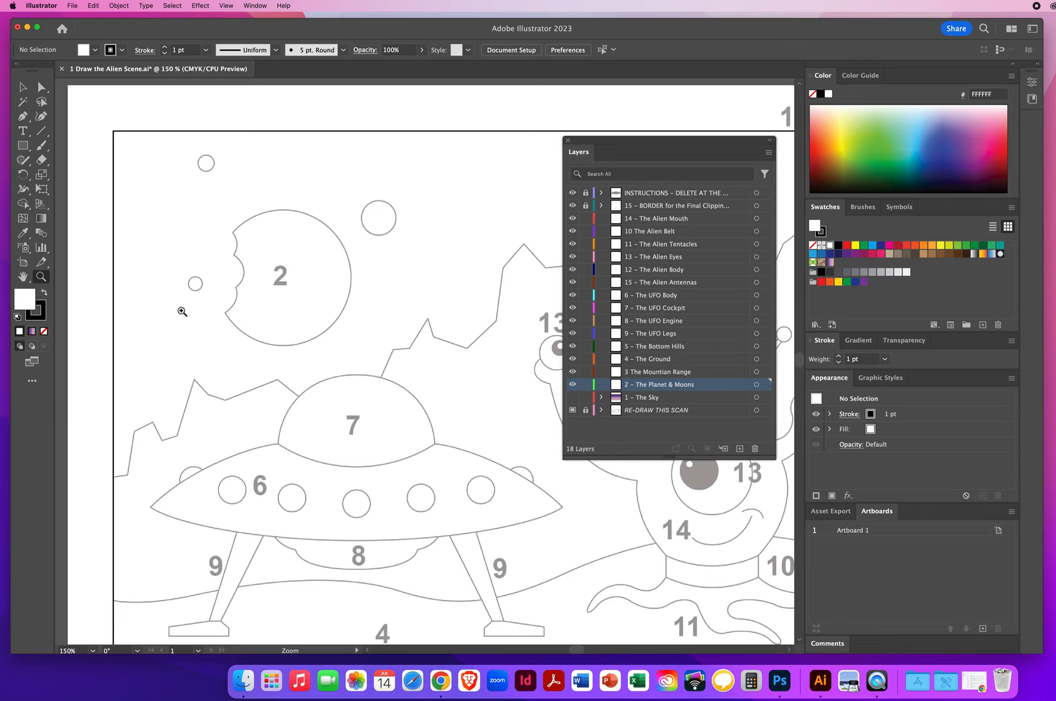
{"action": "key", "text": "slash"}
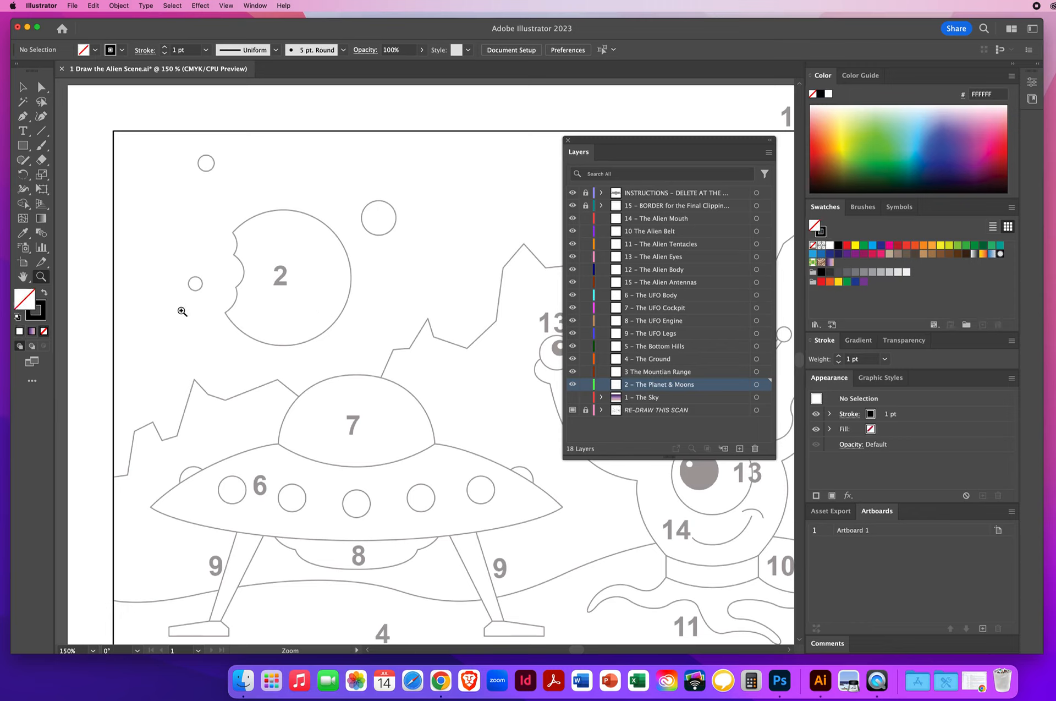
- Trace the three small moons around the planet as circles about 0.22 in, 0.46 in and 0.17 in wide
{"action": "left_click", "coordinate": [23, 146]}
{"action": "left_click_drag", "start_coordinate": [24, 148], "coordinate": [68, 179]}
{"action": "left_click_drag", "start_coordinate": [206, 163], "coordinate": [215, 172]}
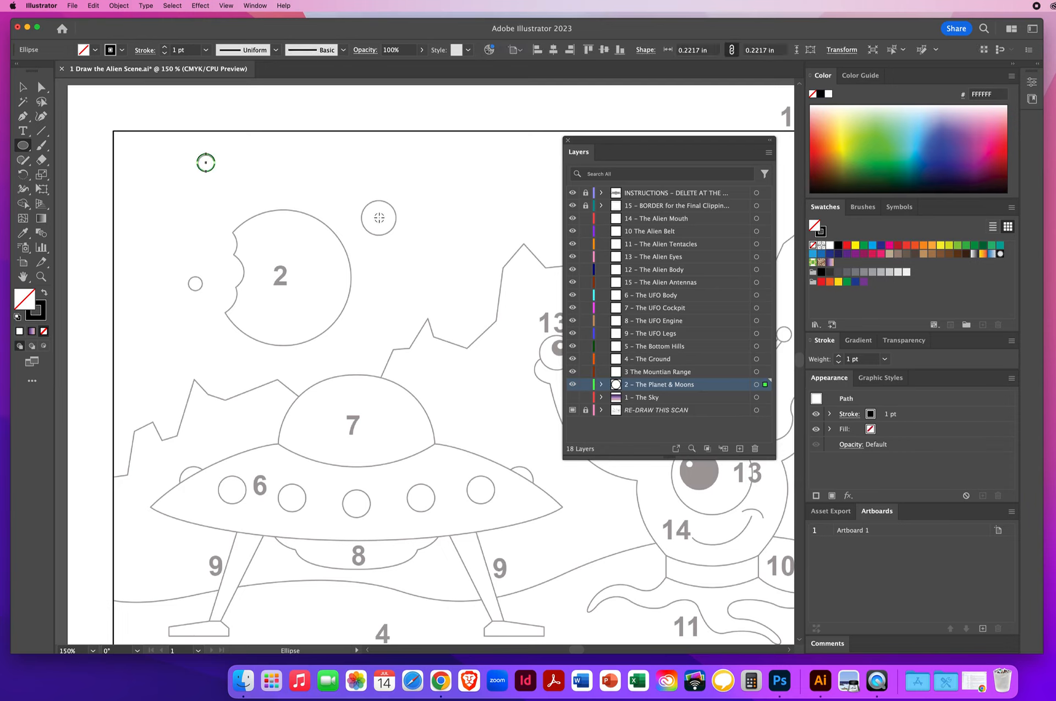
{"action": "left_click_drag", "start_coordinate": [379, 217], "coordinate": [397, 231]}
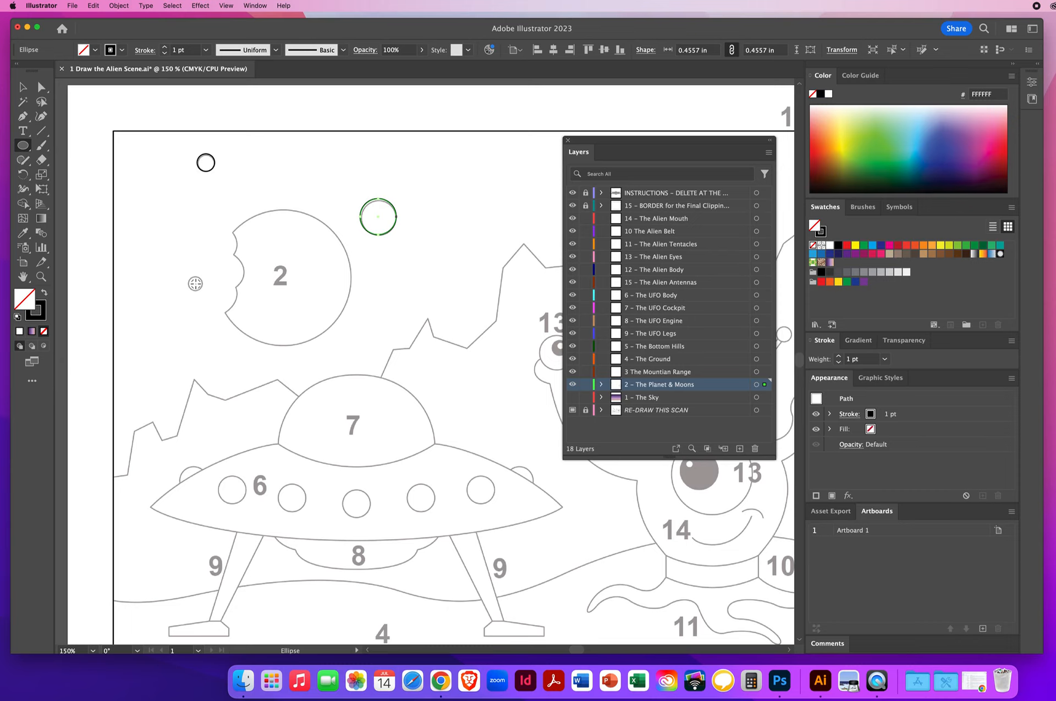
{"action": "left_click_drag", "start_coordinate": [196, 284], "coordinate": [201, 290]}
- Trace the planet's full outline as a circle about 1.71 in wide and deselect it
{"action": "left_click_drag", "start_coordinate": [146, 192], "coordinate": [278, 294]}
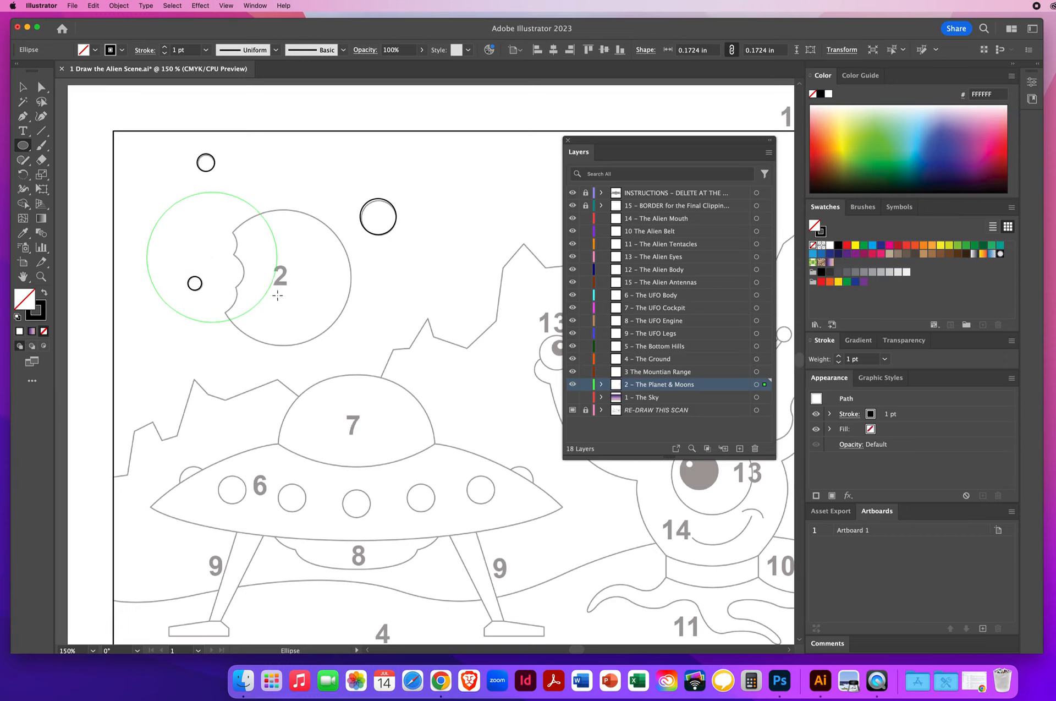
{"action": "left_click_drag", "start_coordinate": [278, 296], "coordinate": [338, 304]}
{"action": "left_click_drag", "start_coordinate": [343, 308], "coordinate": [347, 312]}
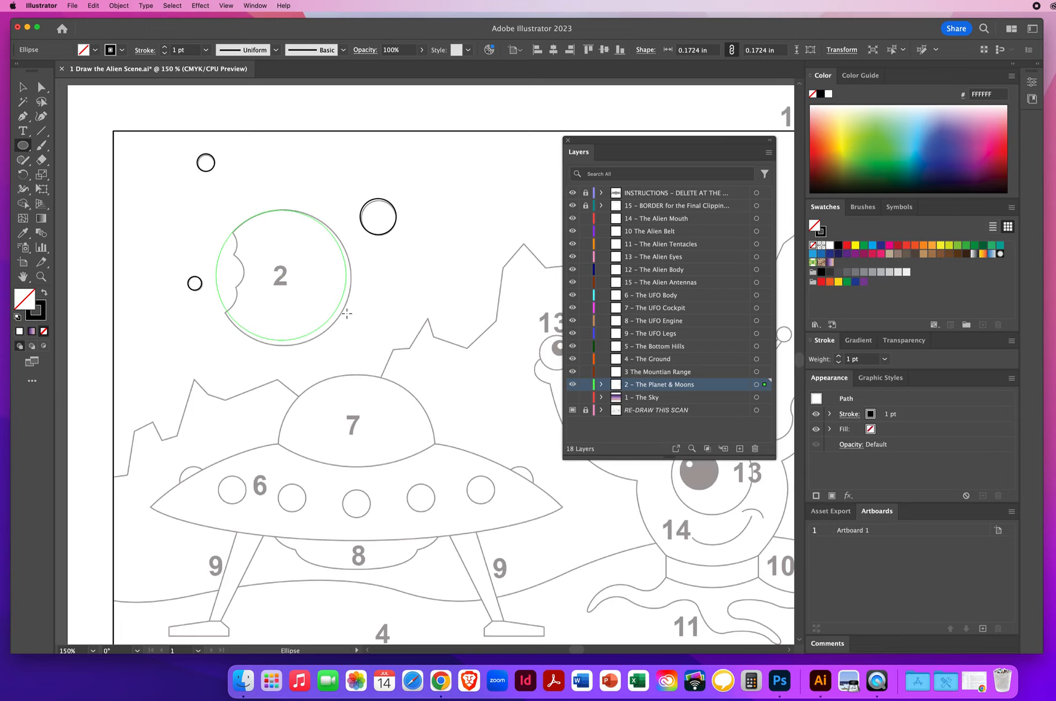
{"action": "mouse_move", "coordinate": [346, 313]}
{"action": "left_mouse_down"}
{"action": "mouse_move", "coordinate": [365, 327]}
{"action": "mouse_move", "coordinate": [352, 318]}
{"action": "left_mouse_up"}
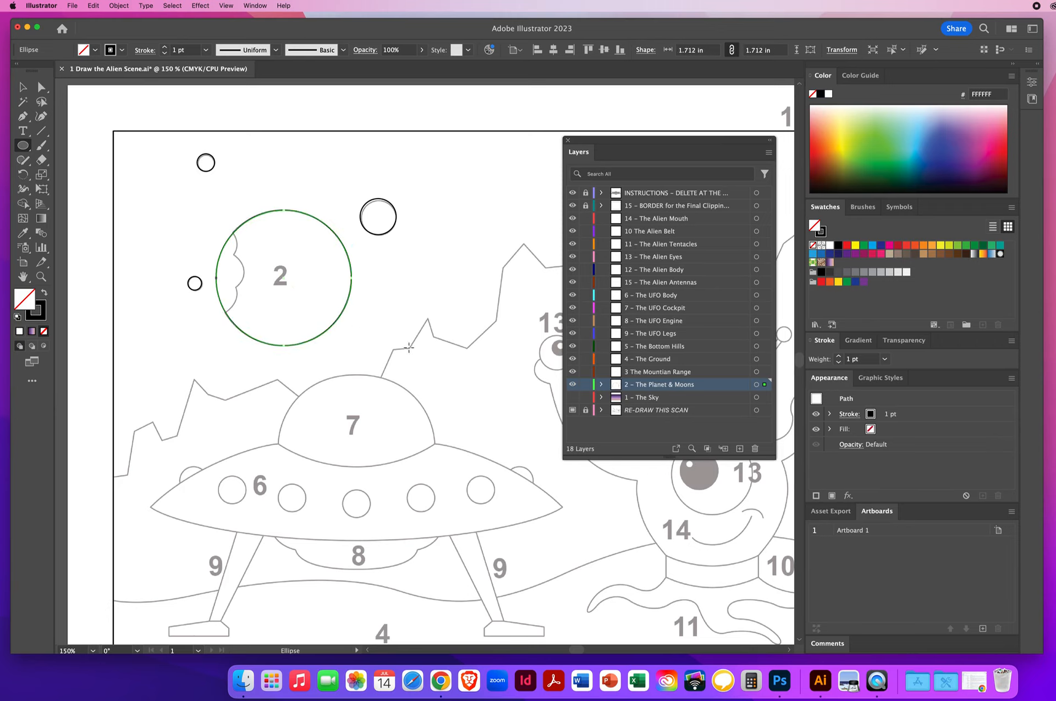
{"action": "left_click", "coordinate": [197, 214], "text": "super"}
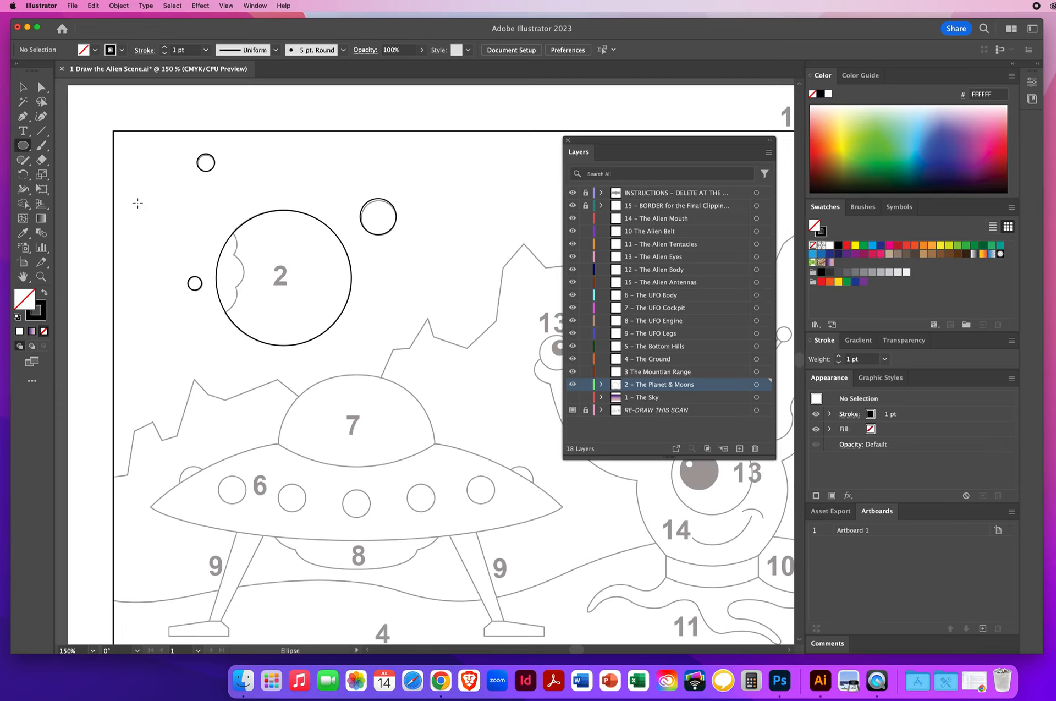
- Draw three overlapping ellipses along the planet's bitten edge, about 0.91 × 0.62 in, 1.28 × 0.77 in and 1.05 × 0.65 in
{"action": "left_click_drag", "start_coordinate": [127, 200], "coordinate": [238, 270]}
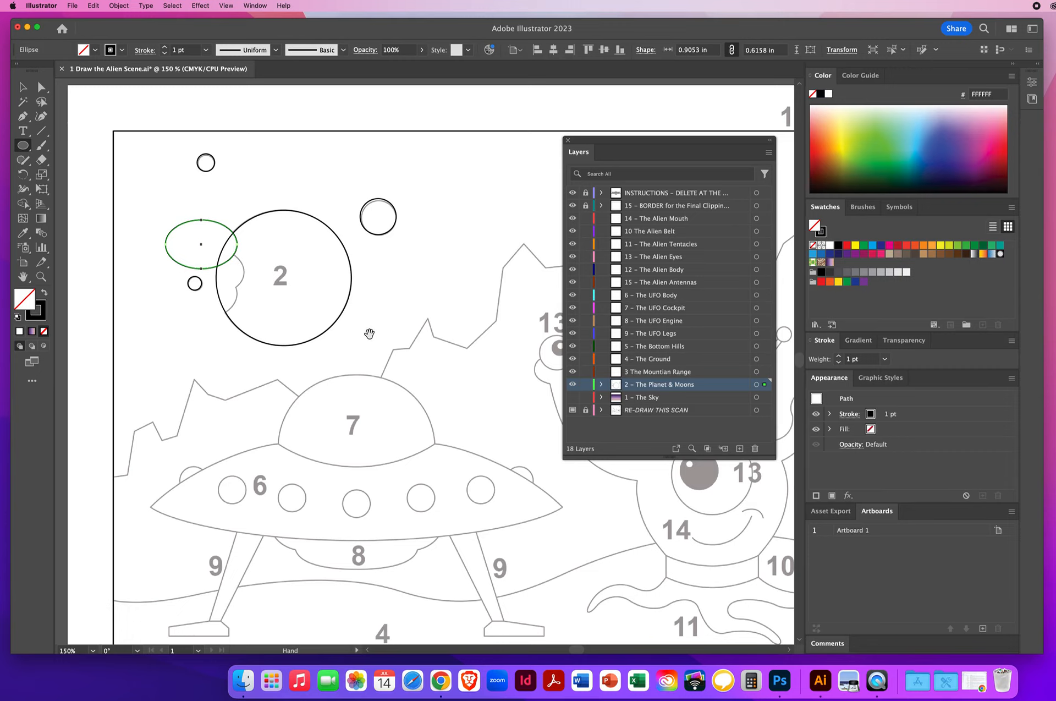
{"action": "left_click_drag", "start_coordinate": [100, 142], "coordinate": [244, 303]}
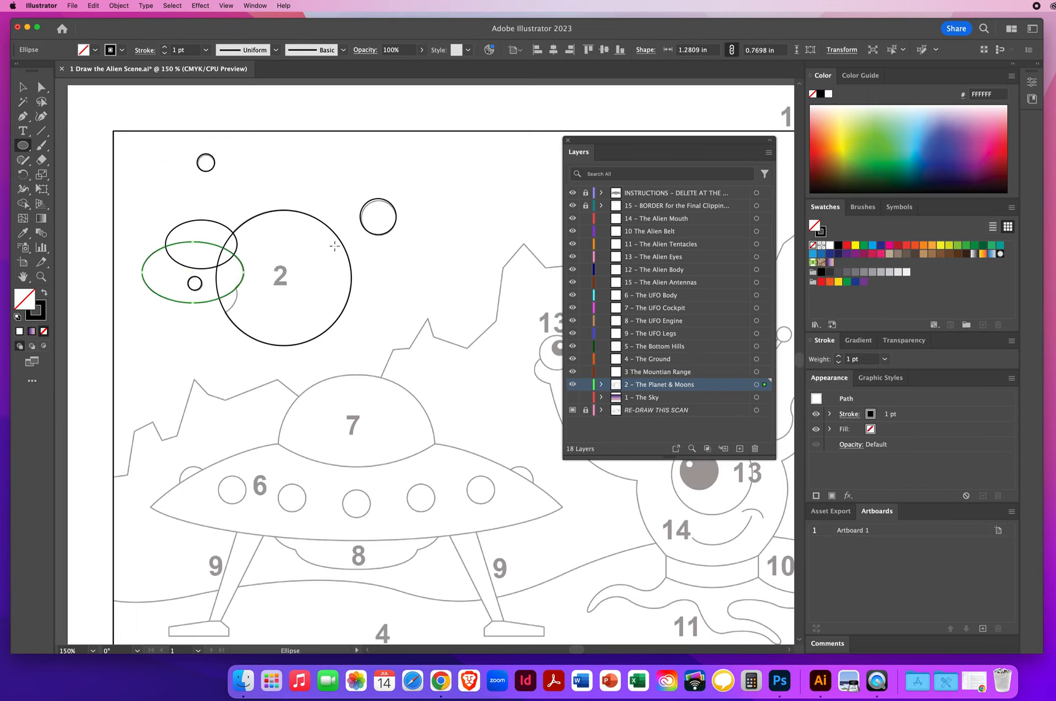
{"action": "left_click_drag", "start_coordinate": [88, 111], "coordinate": [238, 320]}
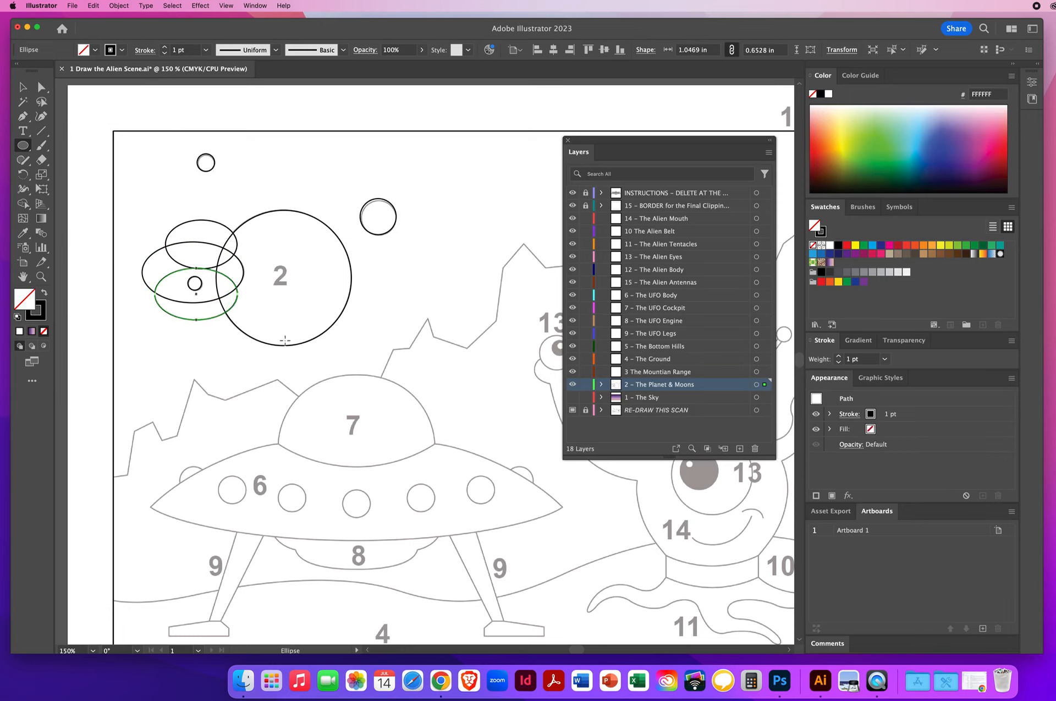
{"action": "left_click", "coordinate": [23, 87]}
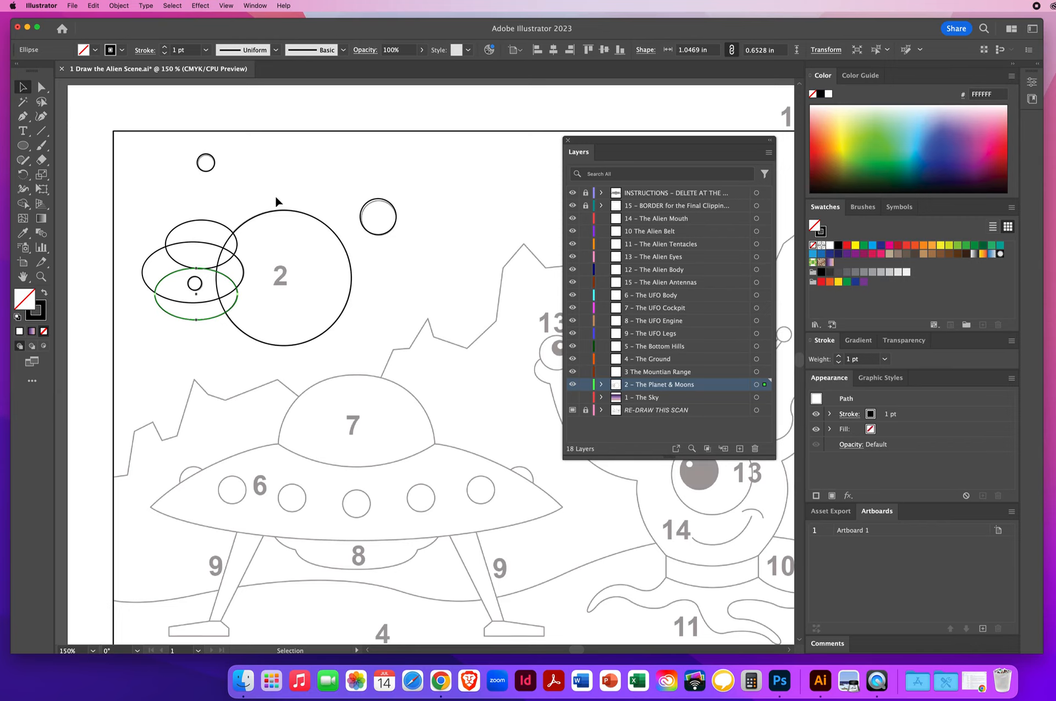
- Select the planet circle and the three overlapping ellipses and fill them with light mauve E0C7E0
{"action": "left_click_drag", "start_coordinate": [276, 196], "coordinate": [223, 329]}
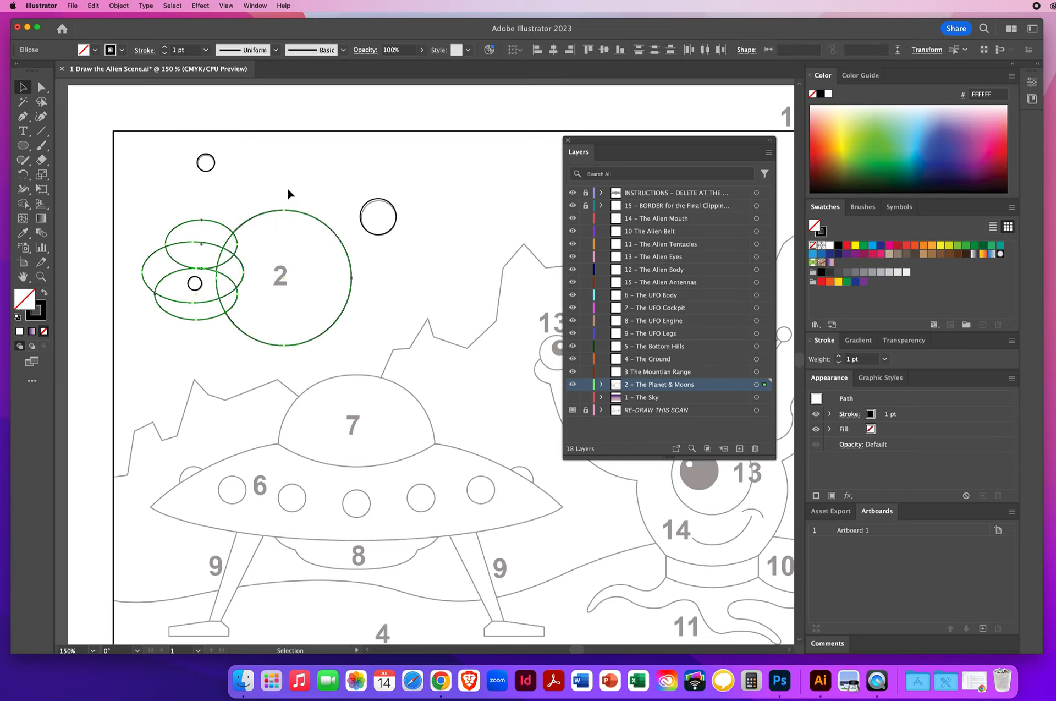
{"action": "left_click_drag", "start_coordinate": [234, 298], "coordinate": [226, 321]}
{"action": "left_click", "coordinate": [984, 114]}
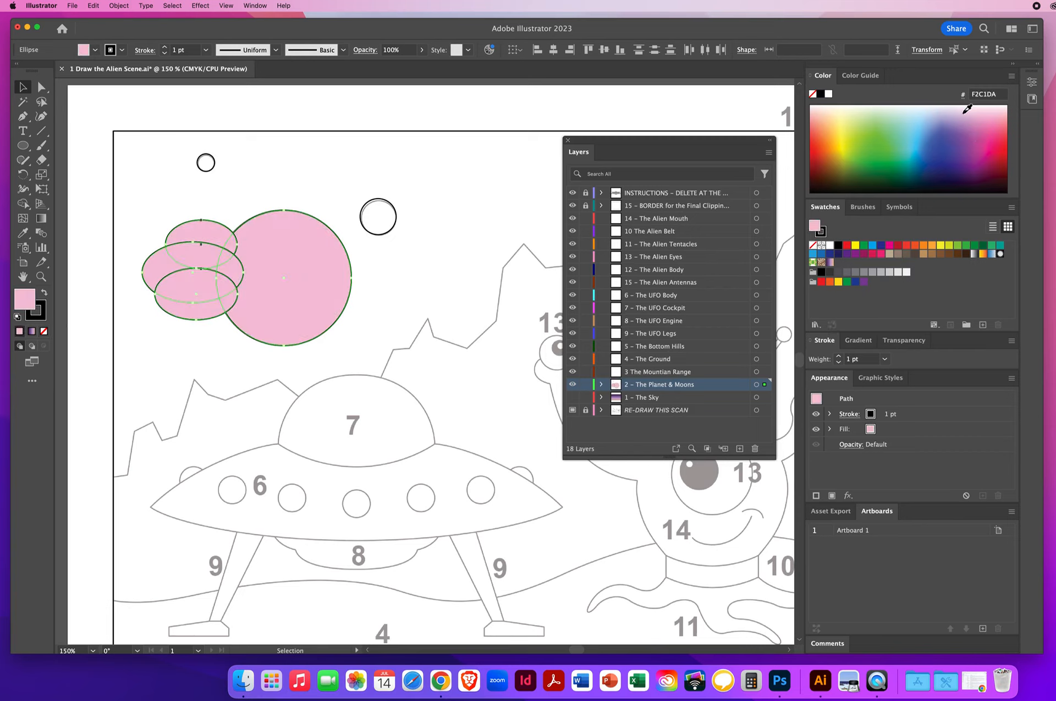
{"action": "left_click", "coordinate": [964, 113]}
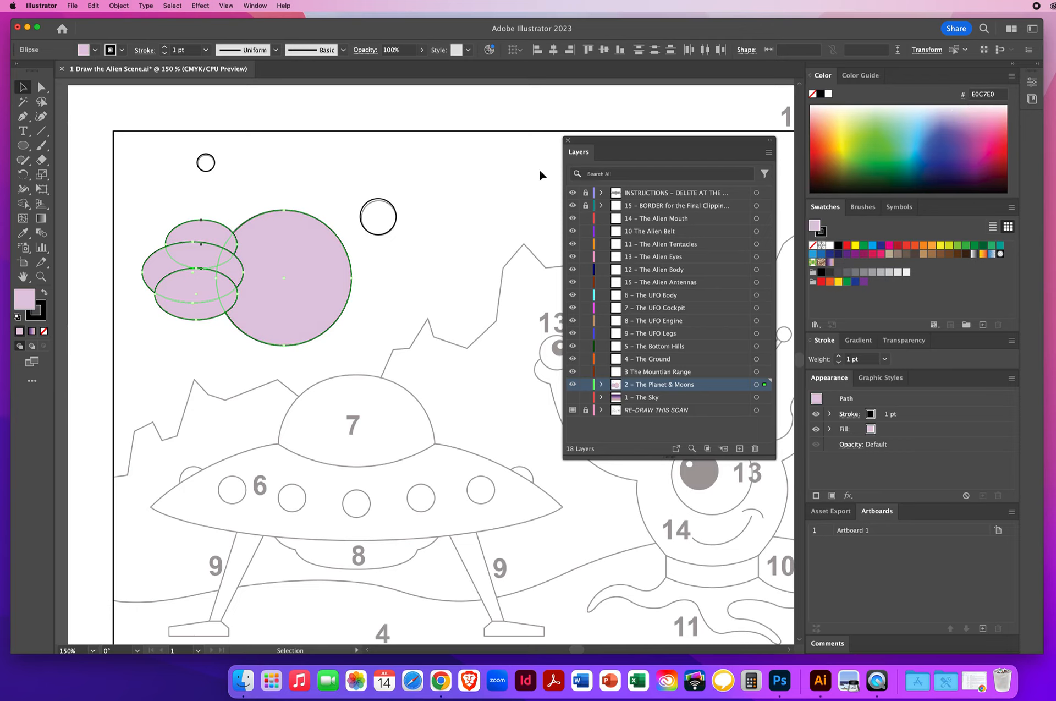
- Cut the three ellipses and their overlaps out of the planet circle with Shape Builder, leaving the bitten edge, and deselect
{"action": "left_click", "coordinate": [22, 205]}
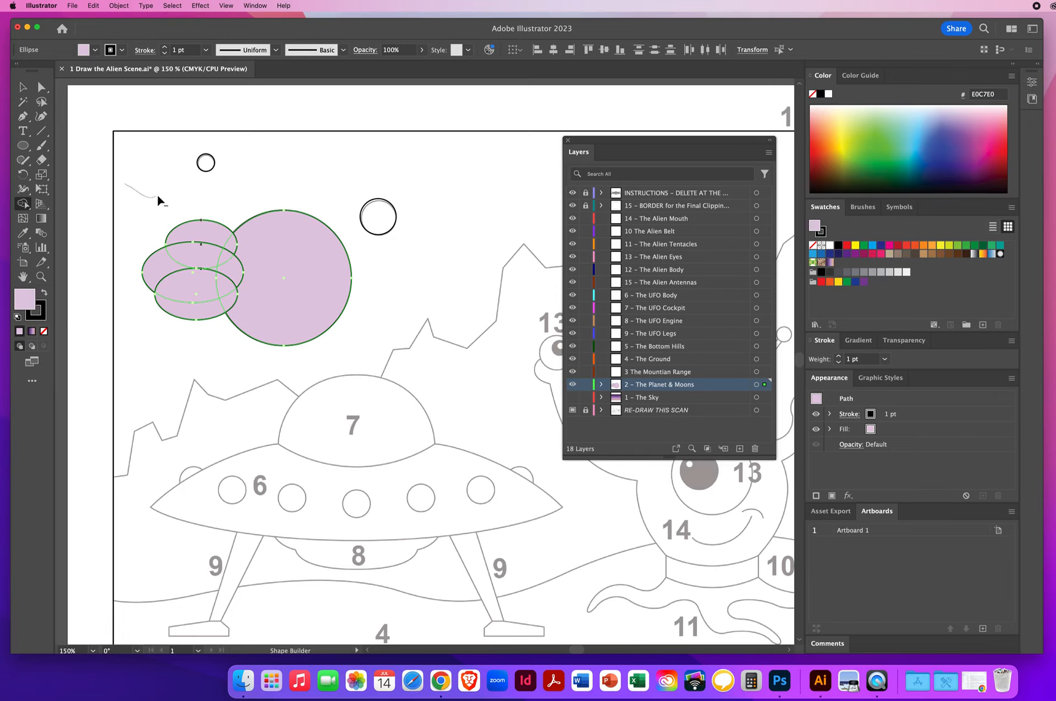
{"action": "left_click_drag", "start_coordinate": [183, 212], "coordinate": [203, 235]}
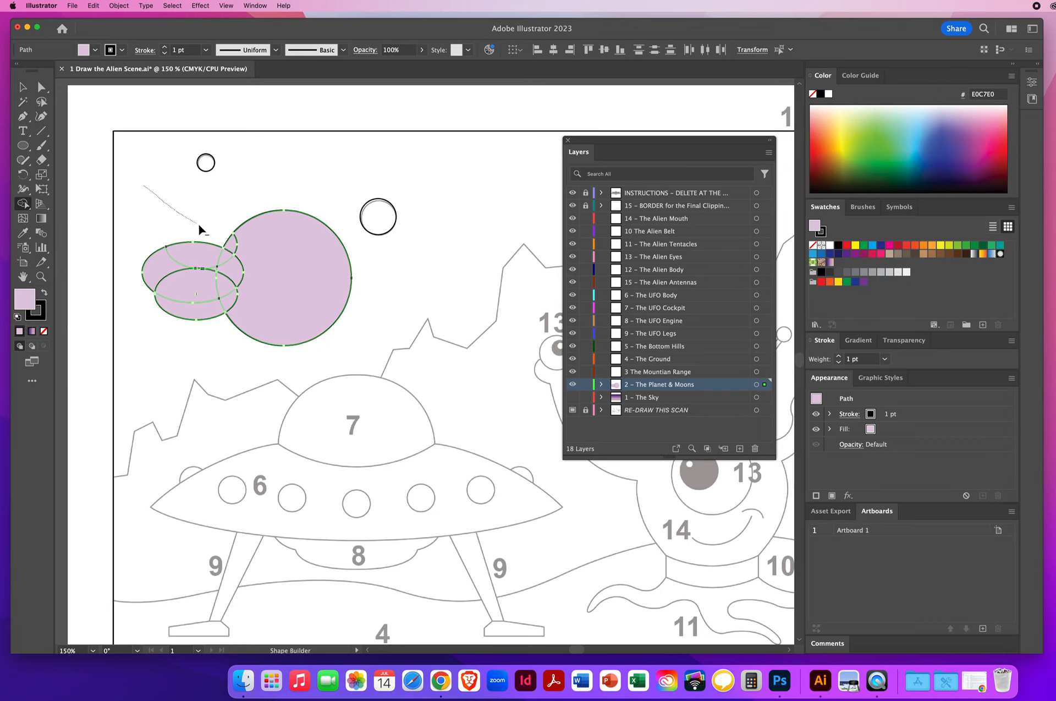
{"action": "mouse_move", "coordinate": [212, 235]}
{"action": "left_mouse_down"}
{"action": "mouse_move", "coordinate": [230, 239]}
{"action": "mouse_move", "coordinate": [237, 277]}
{"action": "mouse_move", "coordinate": [222, 284]}
{"action": "mouse_move", "coordinate": [233, 301]}
{"action": "mouse_move", "coordinate": [183, 312]}
{"action": "mouse_move", "coordinate": [178, 301]}
{"action": "left_mouse_up"}
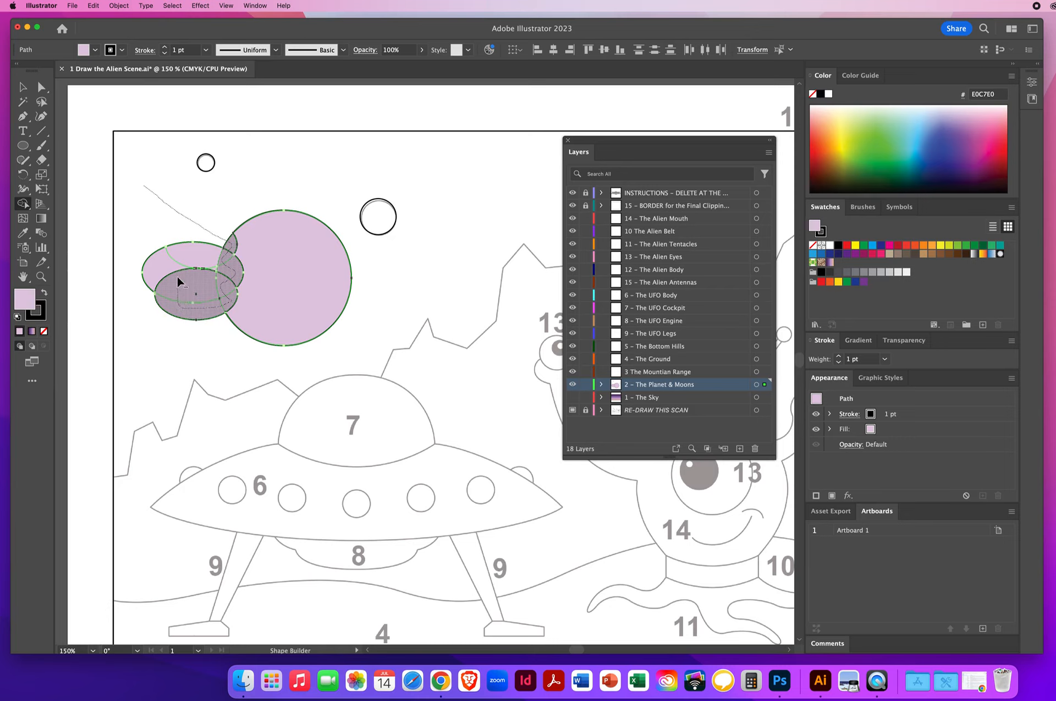
{"action": "left_click_drag", "start_coordinate": [148, 256], "coordinate": [208, 250]}
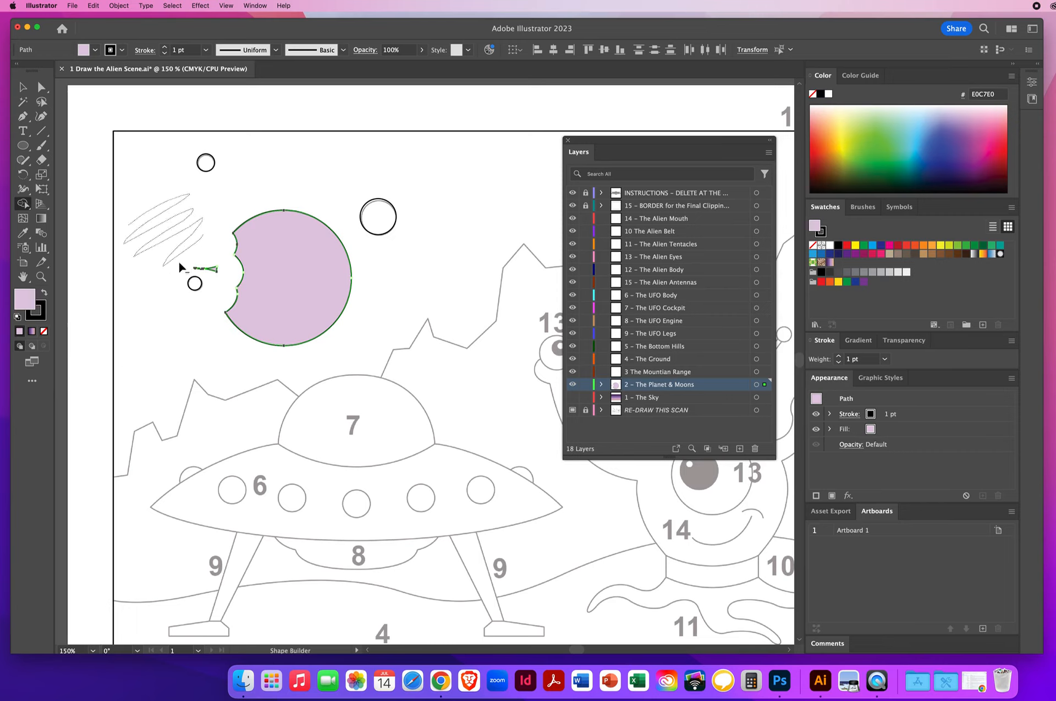
{"action": "mouse_move", "coordinate": [204, 253]}
{"action": "left_mouse_down"}
{"action": "mouse_move", "coordinate": [209, 268]}
{"action": "mouse_move", "coordinate": [196, 278]}
{"action": "mouse_move", "coordinate": [216, 270]}
{"action": "mouse_move", "coordinate": [198, 308]}
{"action": "left_mouse_up"}
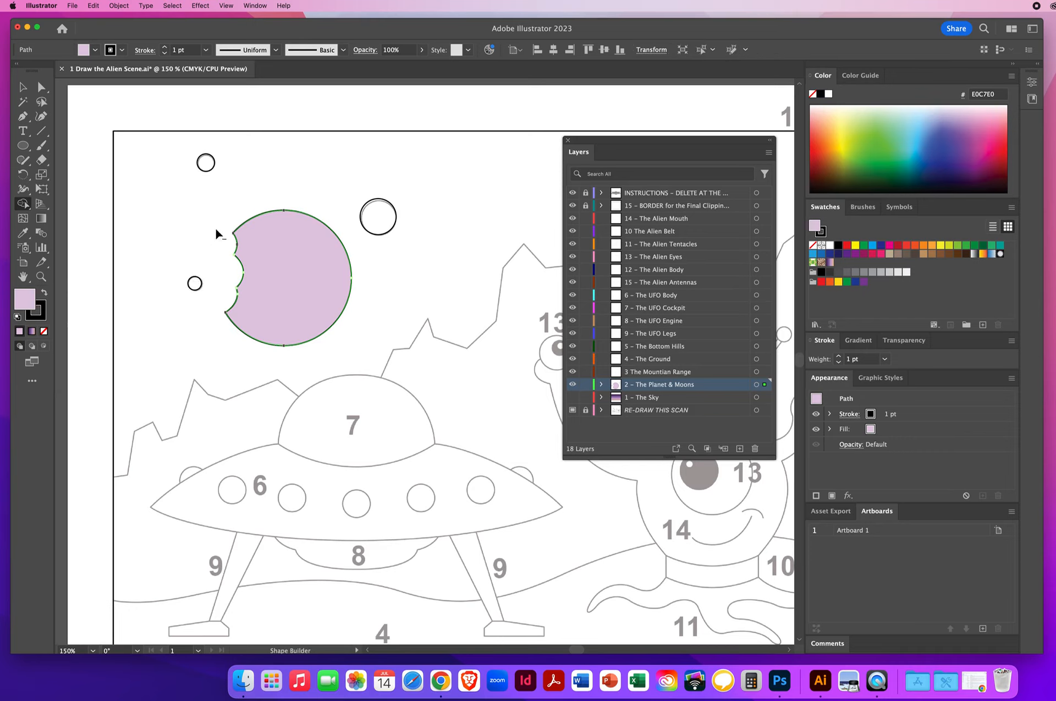
{"action": "left_click", "coordinate": [23, 204]}
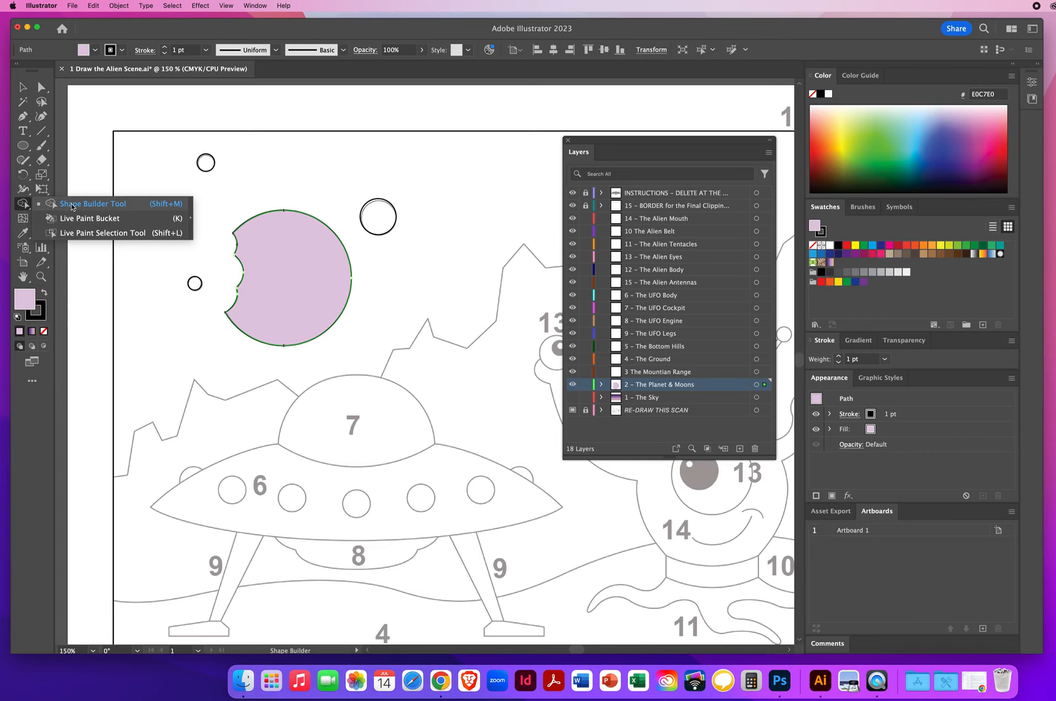
{"action": "left_click", "coordinate": [72, 204]}
{"action": "left_click", "coordinate": [22, 87]}
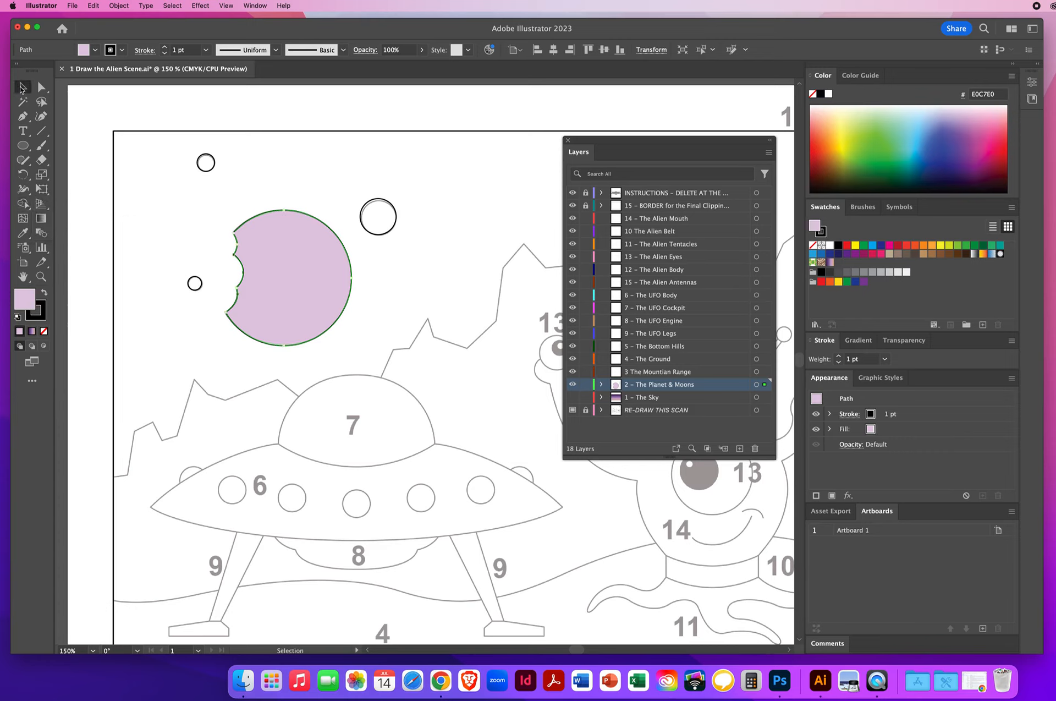
{"action": "left_click", "coordinate": [190, 345]}
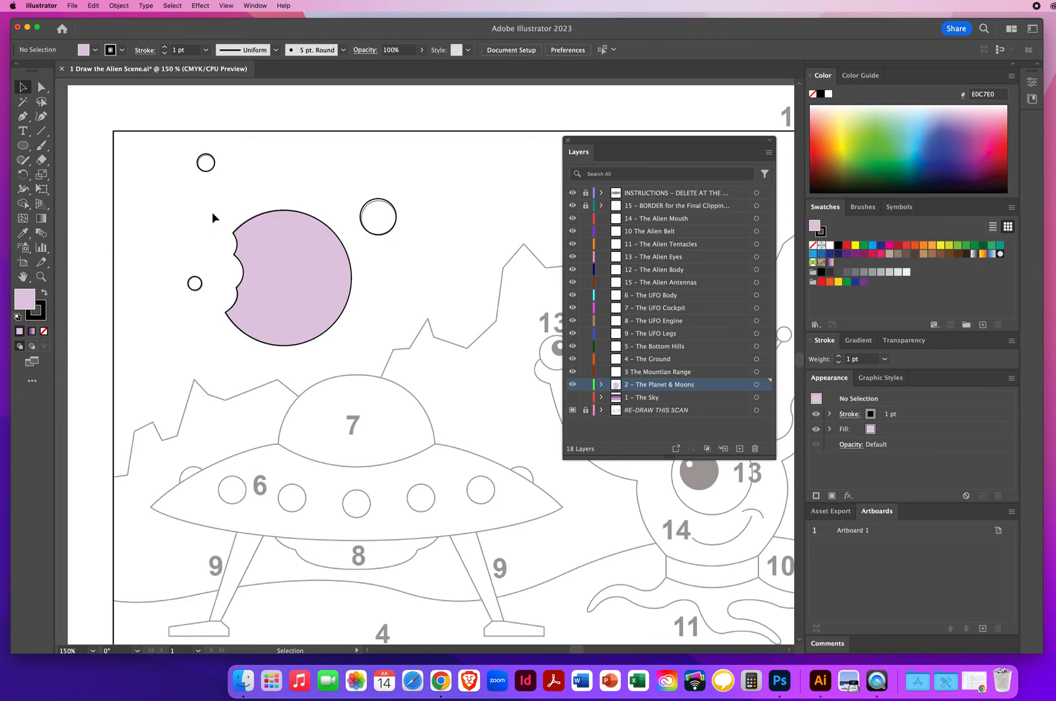
{"action": "left_click", "coordinate": [22, 145]}
{"action": "left_click_drag", "start_coordinate": [144, 199], "coordinate": [201, 237]}
{"action": "key", "text": "Delete"}
- Fill the three small moons with the planet's mauve by sampling it with the Eyedropper, and deselect them
{"action": "left_click", "coordinate": [22, 86]}
{"action": "left_click", "coordinate": [215, 172]}
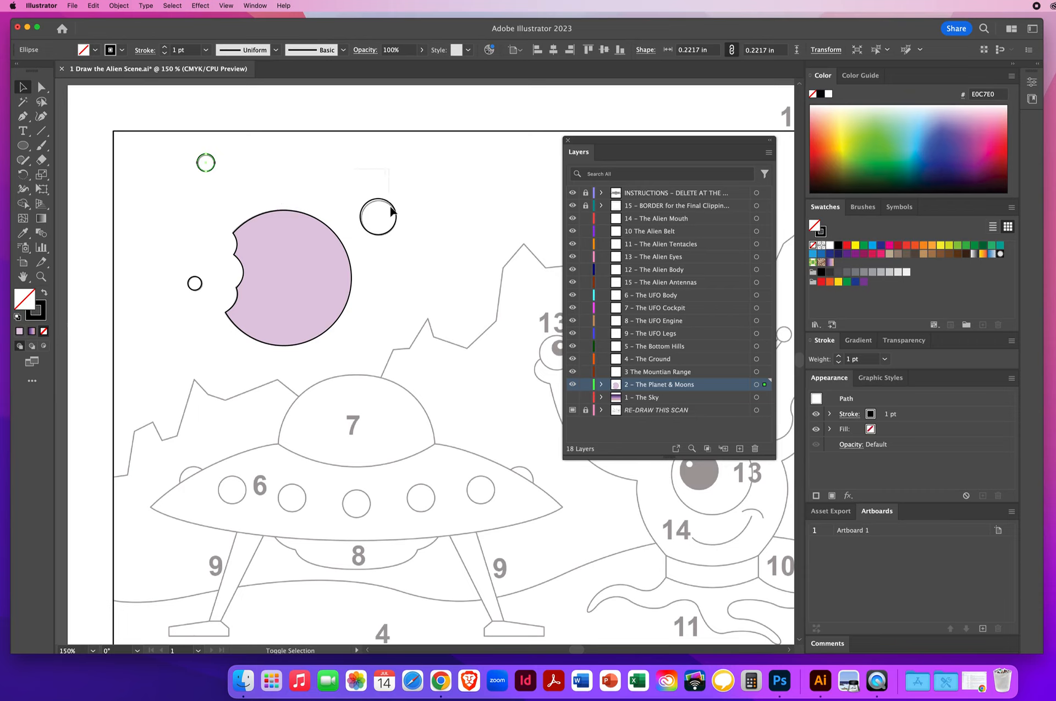
{"action": "left_click", "coordinate": [395, 215], "text": "shift"}
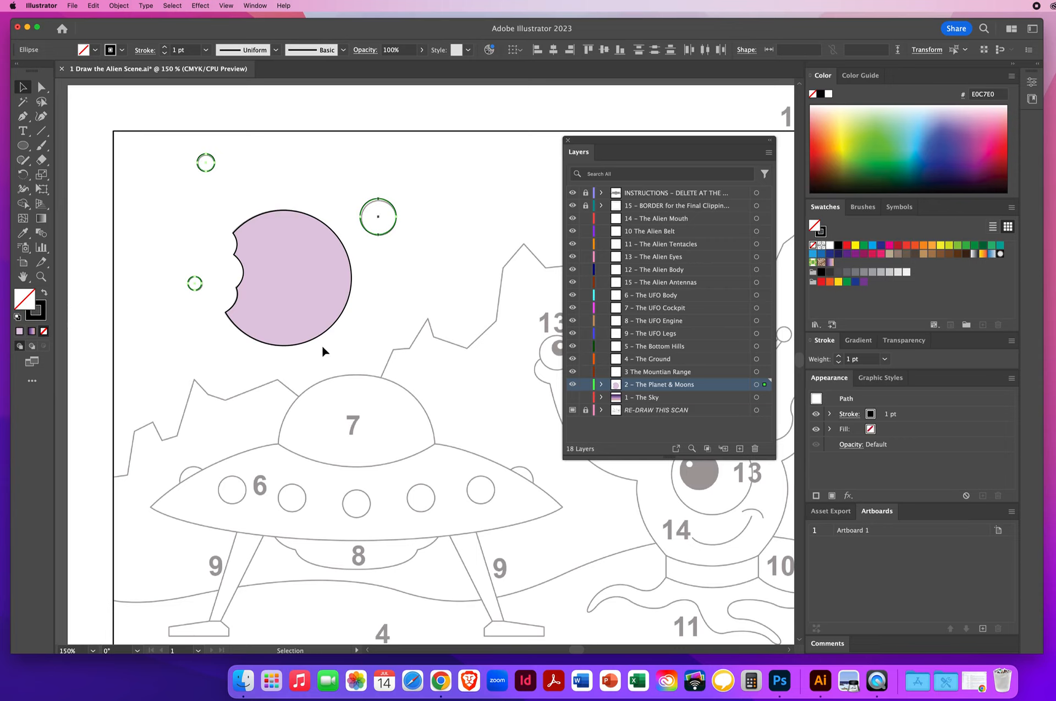
{"action": "left_click", "coordinate": [23, 233]}
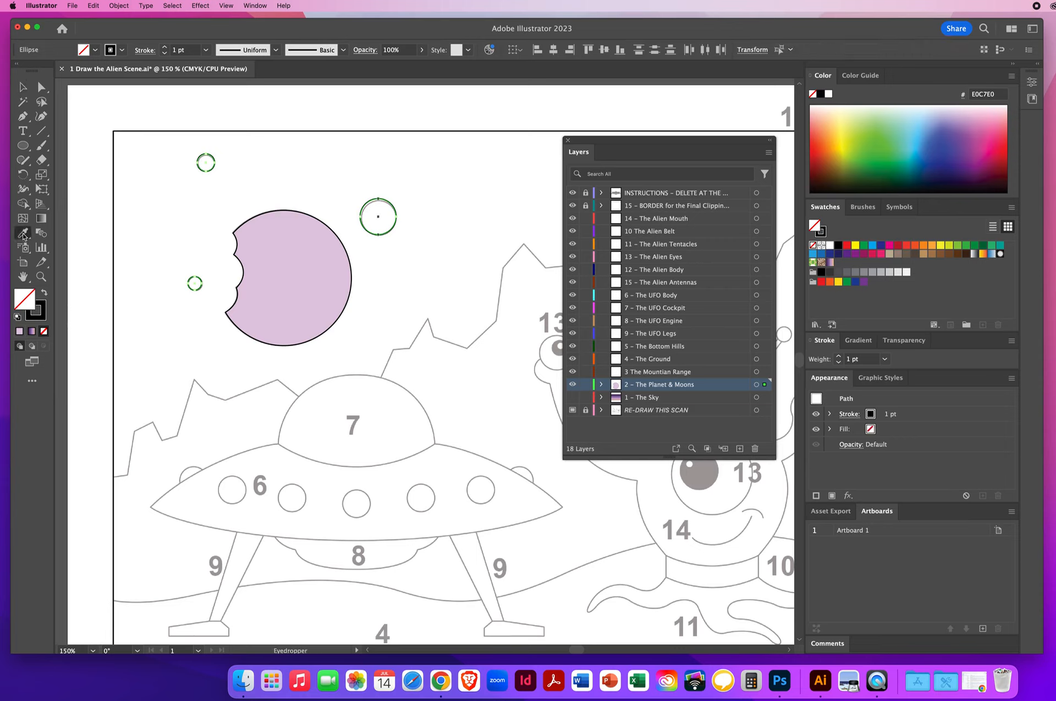
{"action": "left_click", "coordinate": [296, 241]}
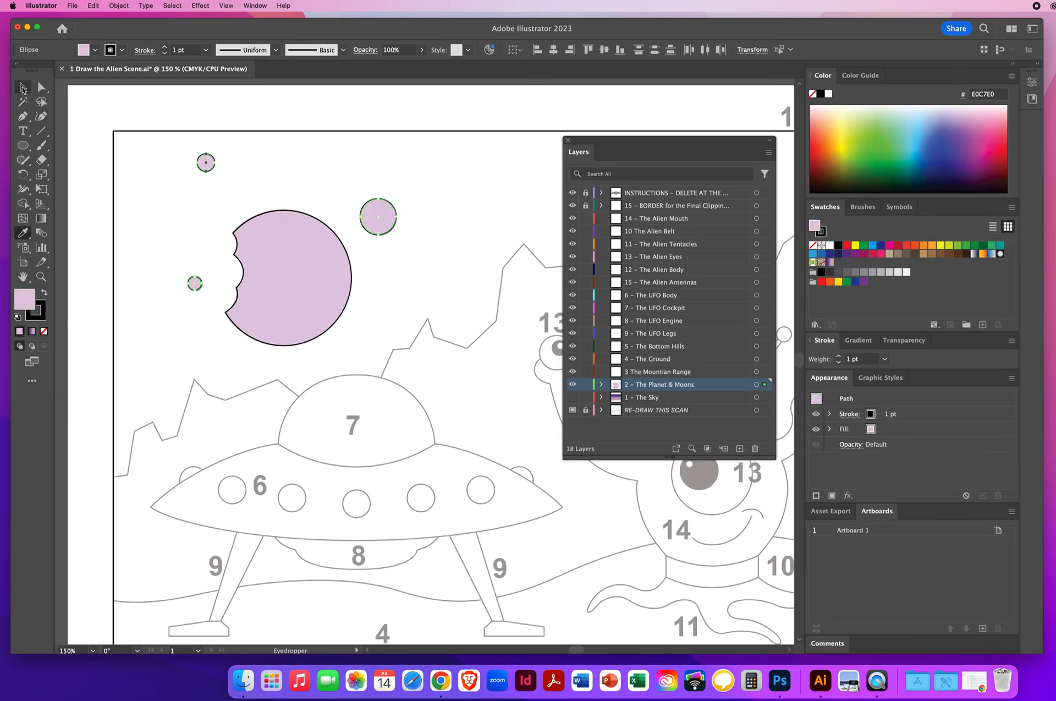
{"action": "left_click", "coordinate": [23, 88]}
{"action": "left_click", "coordinate": [135, 258]}
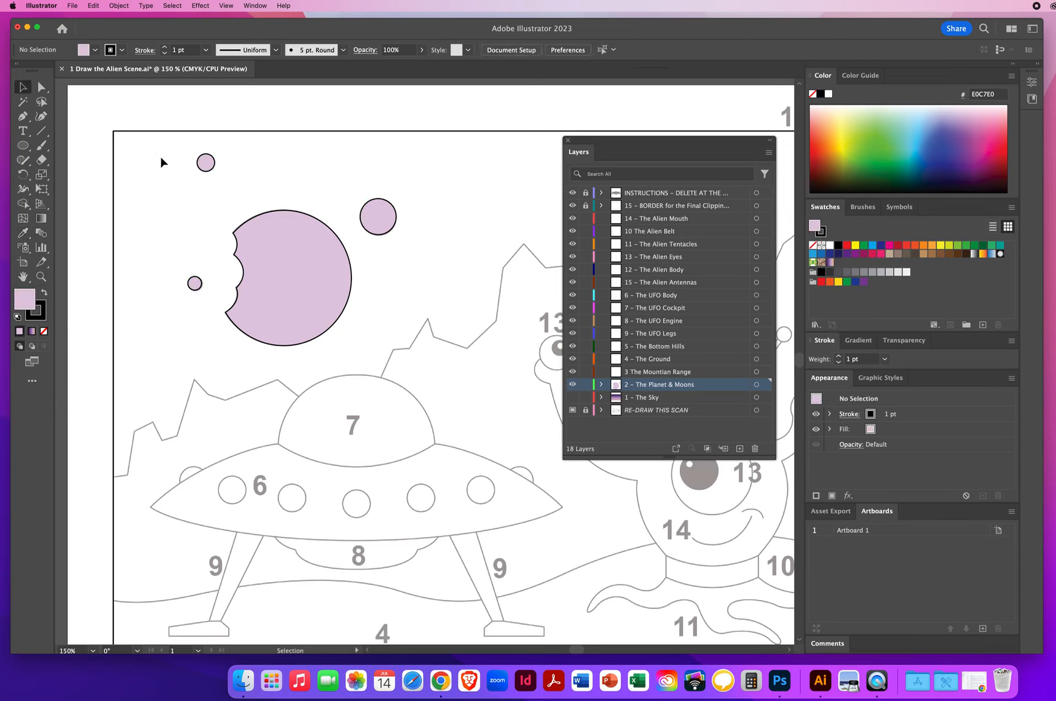
- Remove the black stroke from the planet and all three moons, and deselect them
{"action": "key", "text": "super+a"}
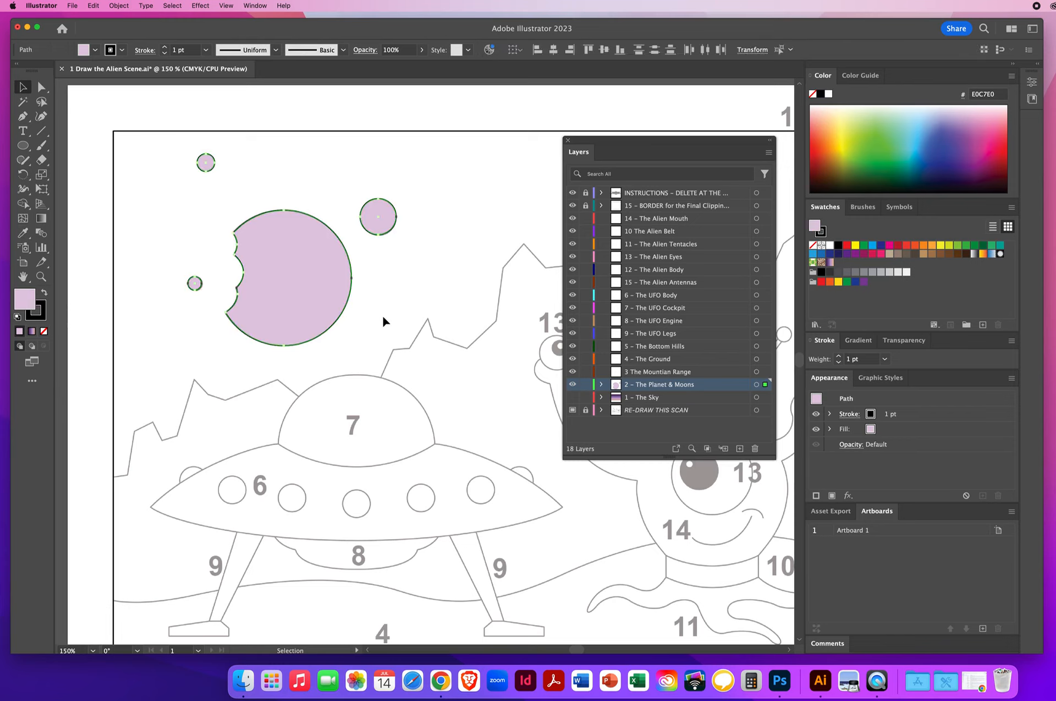
{"action": "left_click", "coordinate": [36, 311]}
{"action": "key", "text": "slash"}
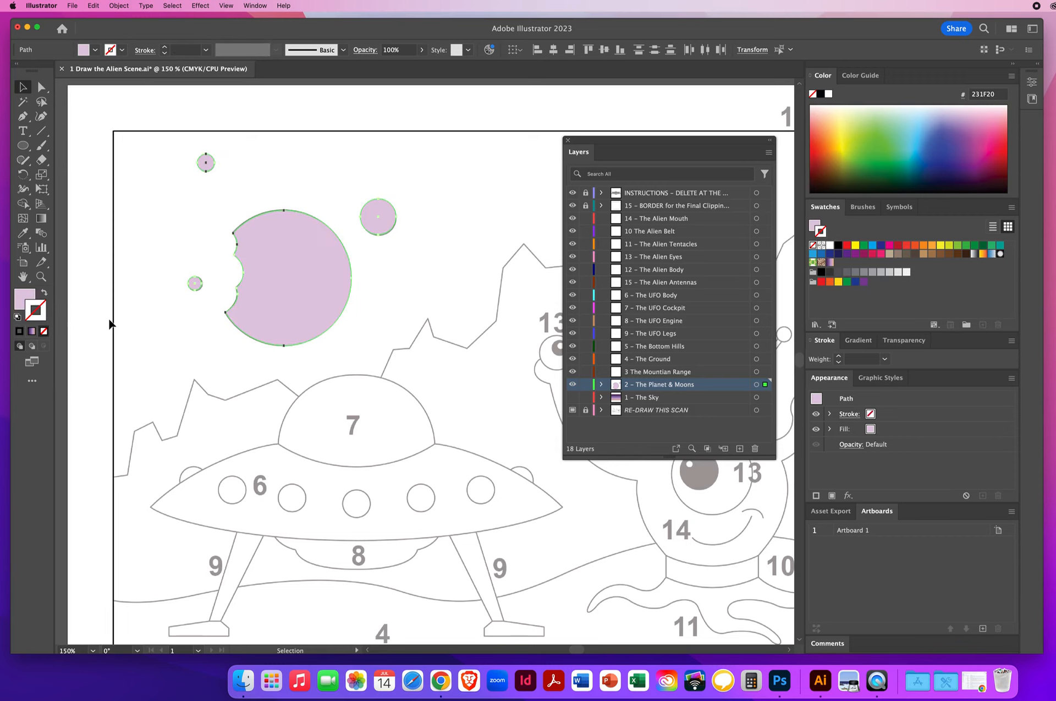
{"action": "left_click", "coordinate": [167, 251]}
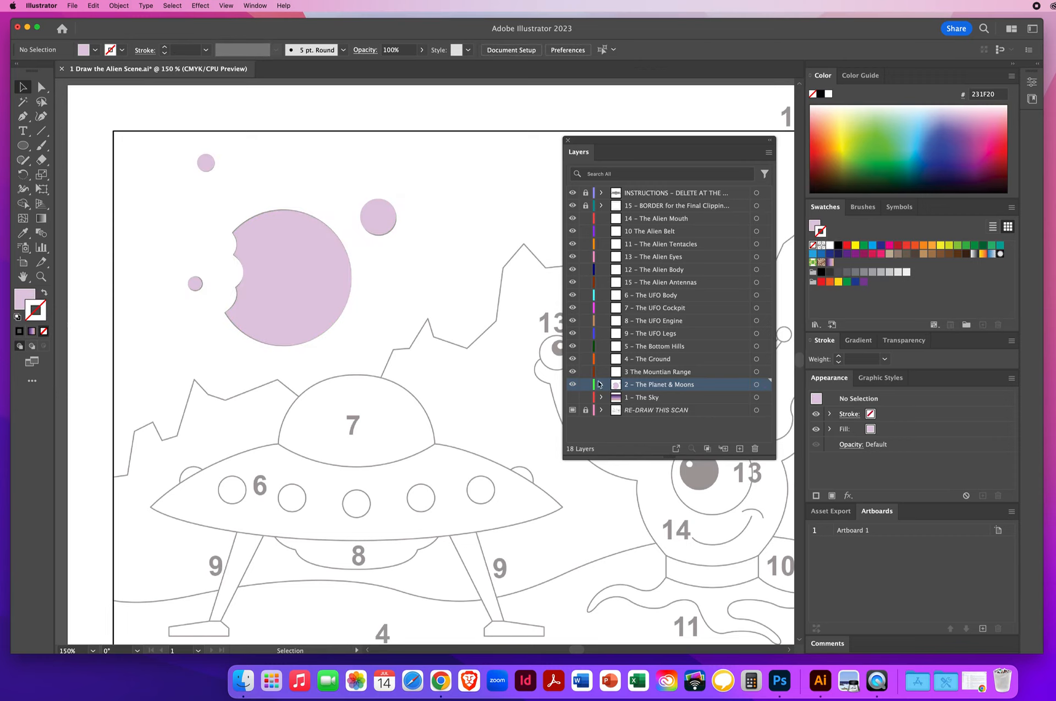
- Preview the planet and moons against the sky, and hide the "1 – The Sky" and "2 – The Planet & Moons" layers
{"action": "left_click", "coordinate": [572, 397]}
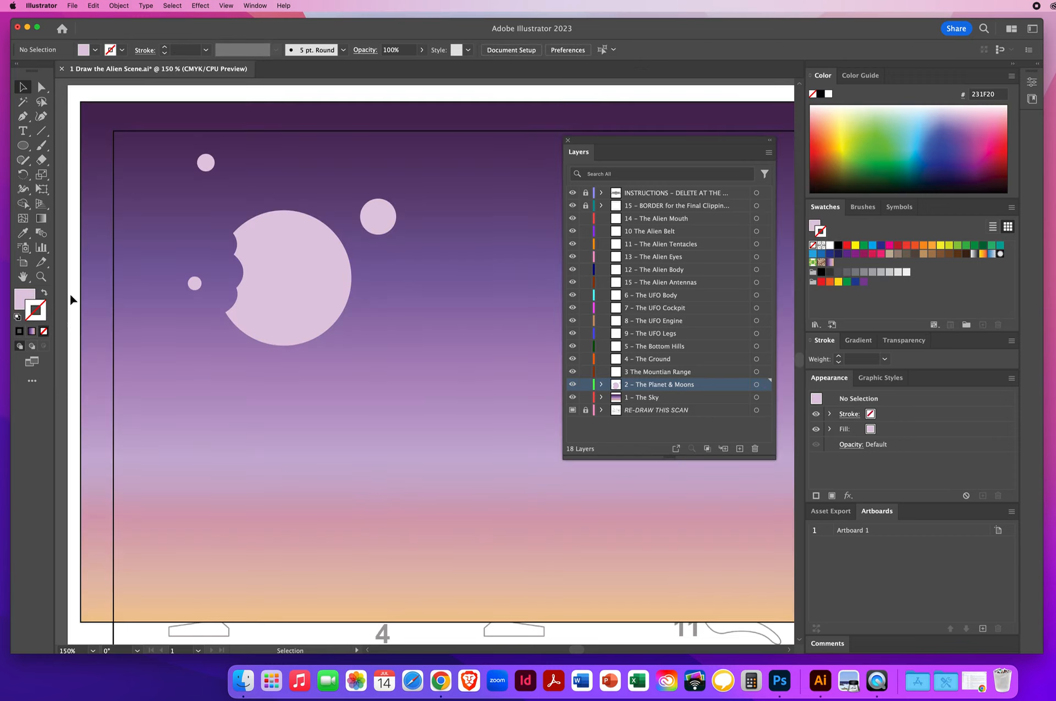
{"action": "left_click", "coordinate": [42, 277]}
{"action": "left_click", "coordinate": [410, 334], "text": "alt"}
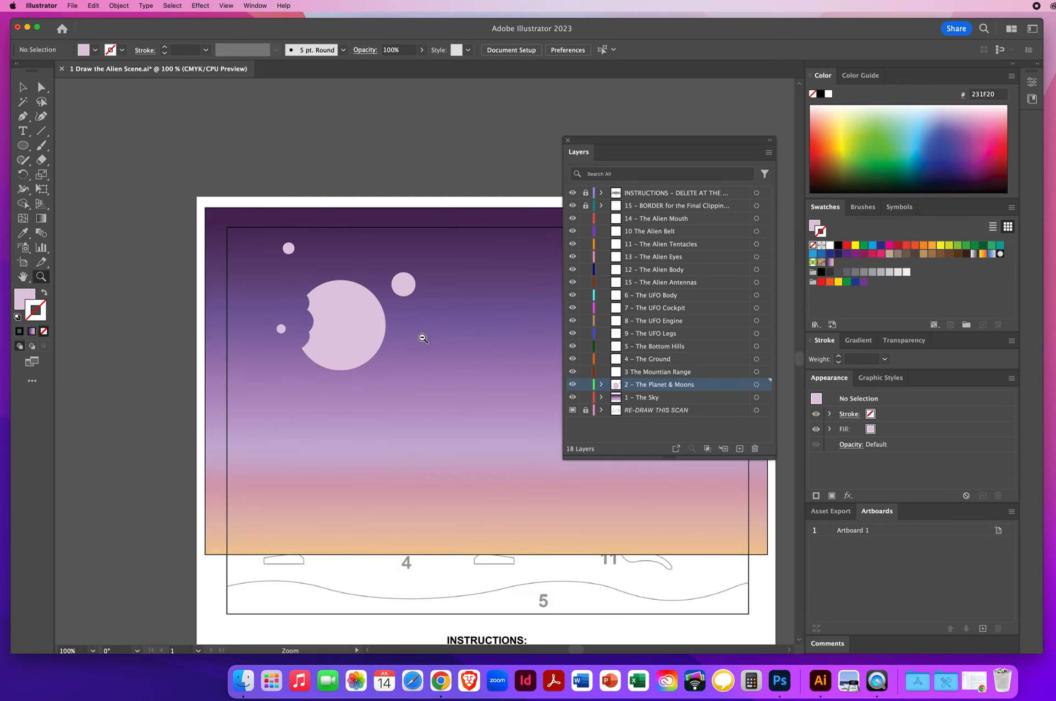
{"action": "scroll", "coordinate": [464, 358], "scroll_direction": "right", "scroll_amount": 5}
{"action": "scroll", "coordinate": [346, 318], "scroll_direction": "down", "scroll_amount": 2}
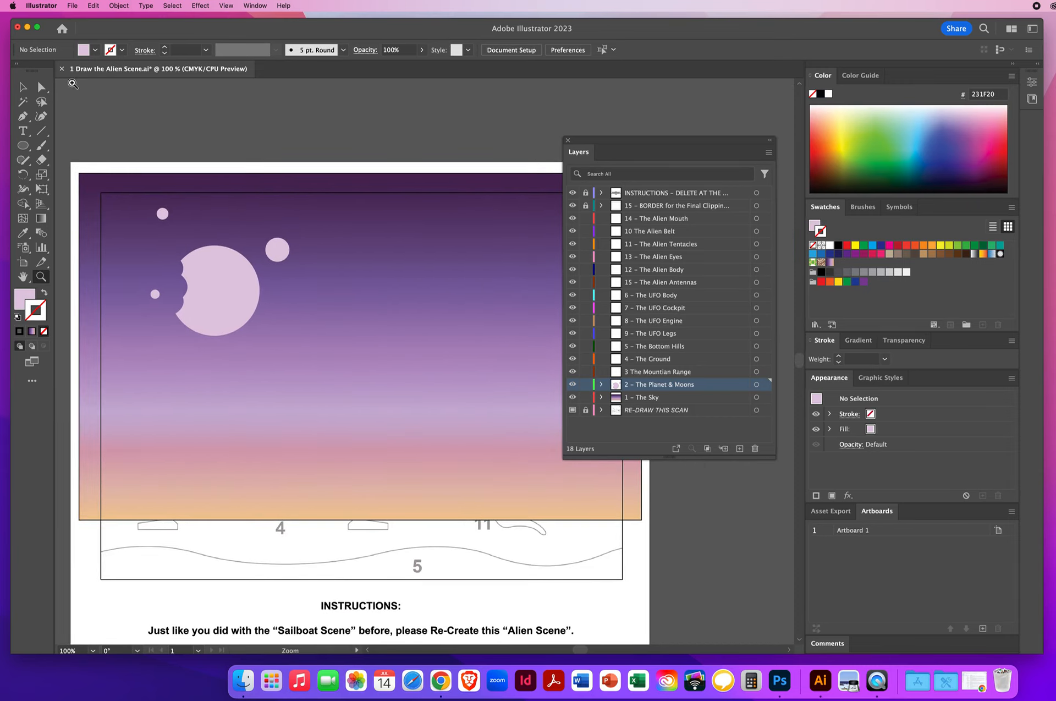
{"action": "left_click", "coordinate": [24, 88]}
{"action": "left_click_drag", "start_coordinate": [573, 397], "coordinate": [573, 384]}
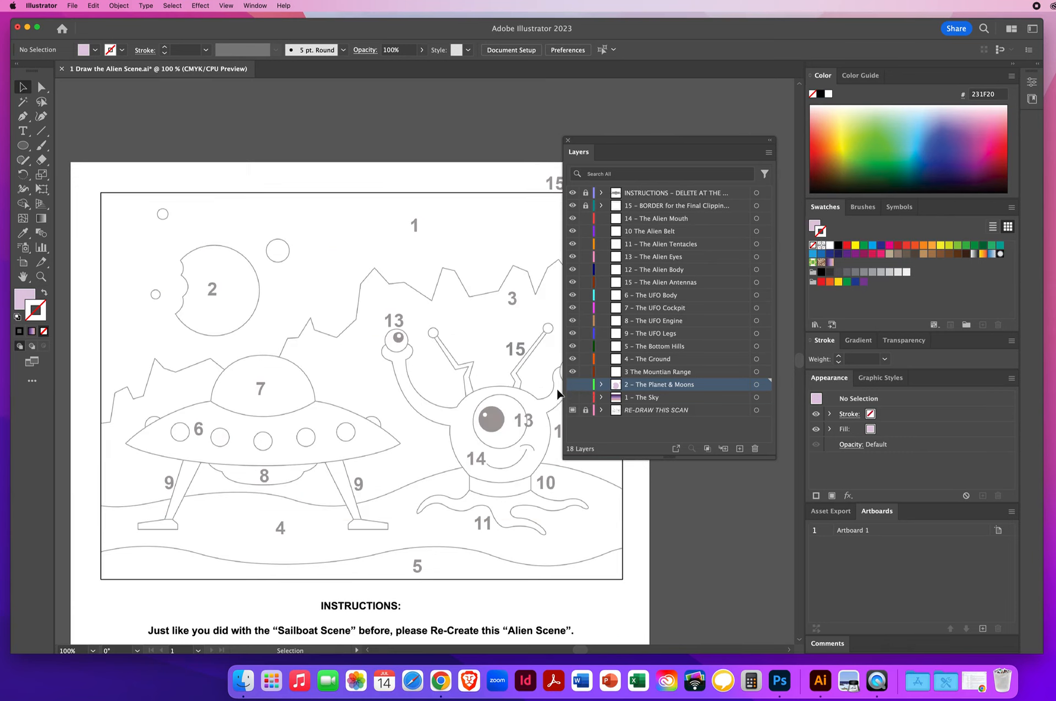
- Save the document on the Desktop as an Adobe Illustrator file named with the student's last and first name followed by AlienScene
{"action": "left_click", "coordinate": [72, 7]}
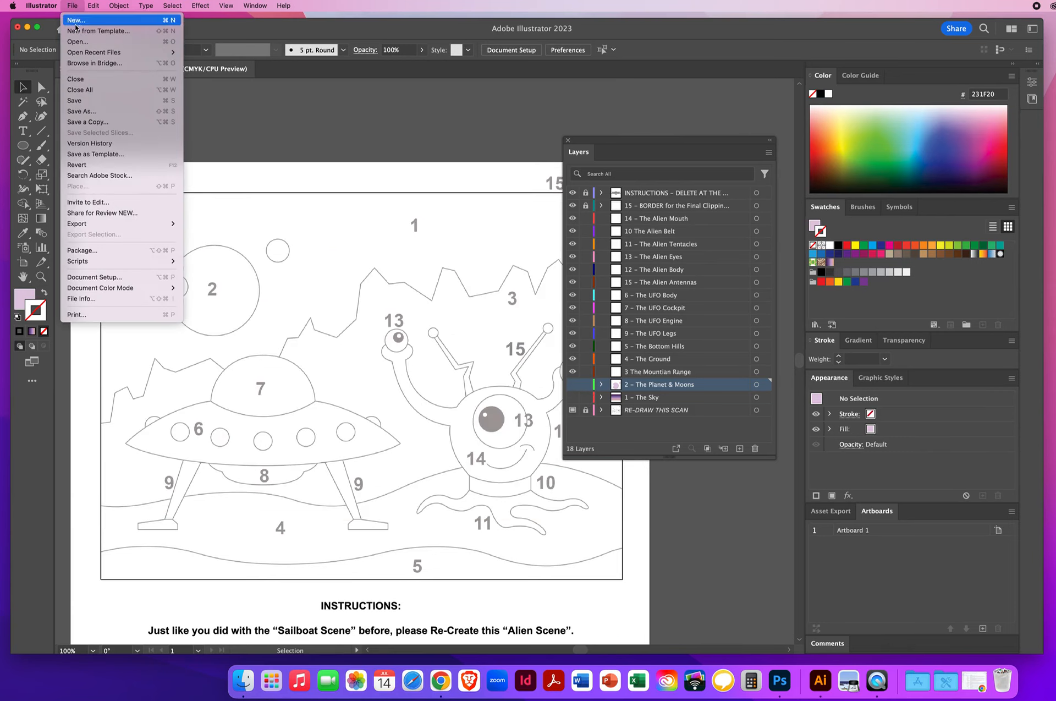
{"action": "left_click", "coordinate": [77, 112]}
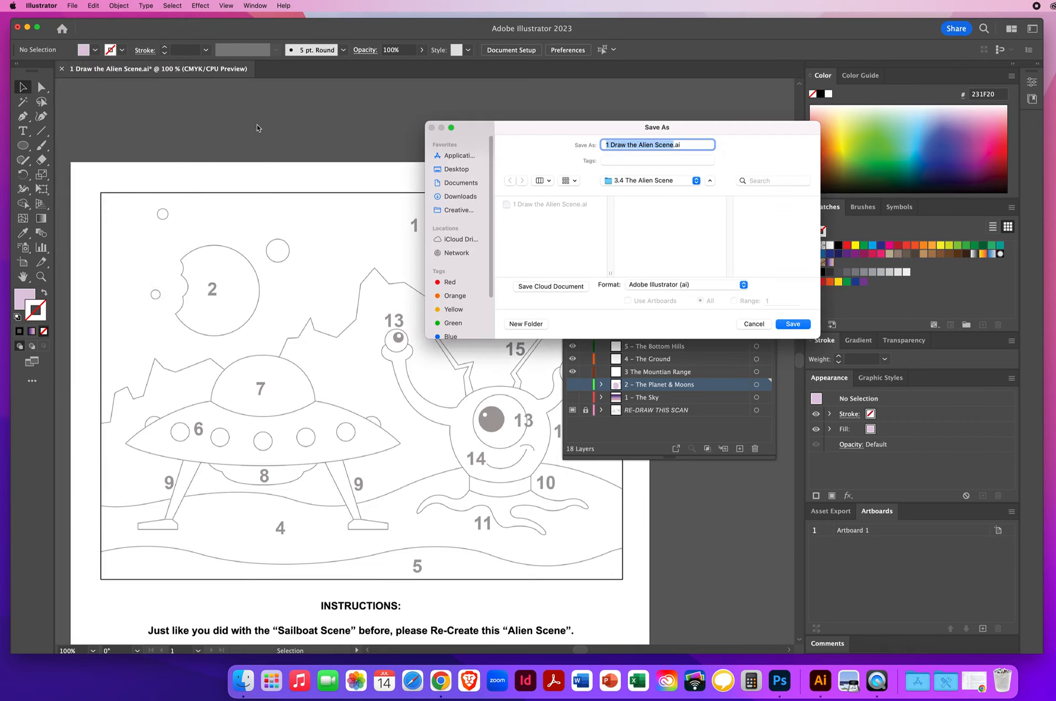
{"action": "type", "text": "NielsenChris"}
{"action": "left_click", "coordinate": [458, 170]}
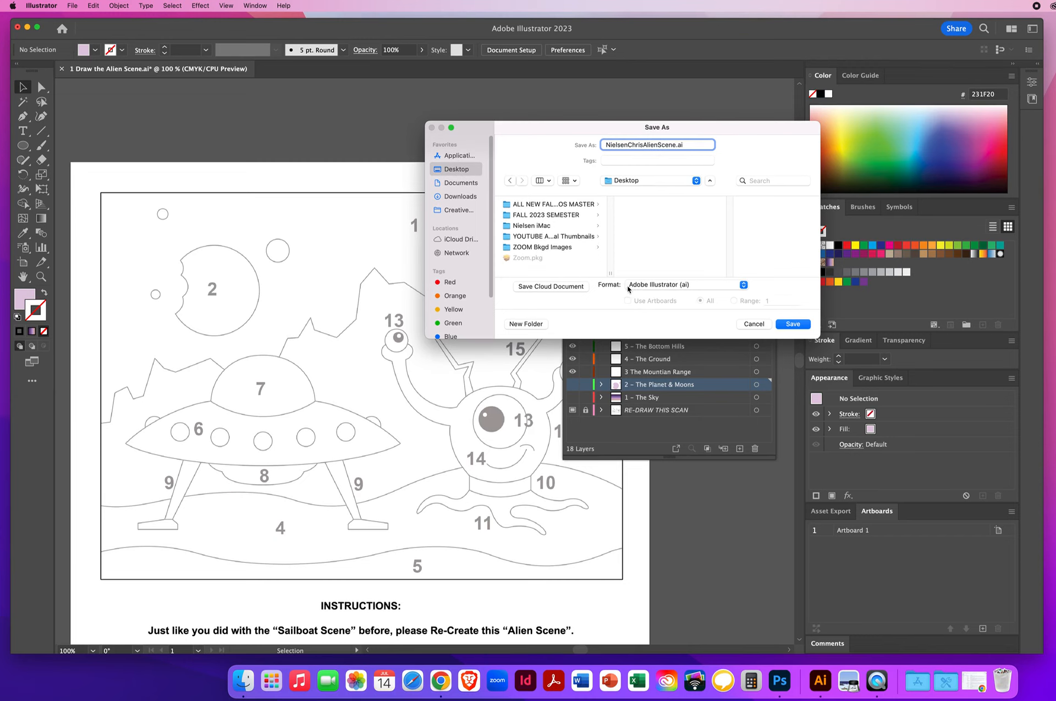
{"action": "left_click", "coordinate": [792, 324]}
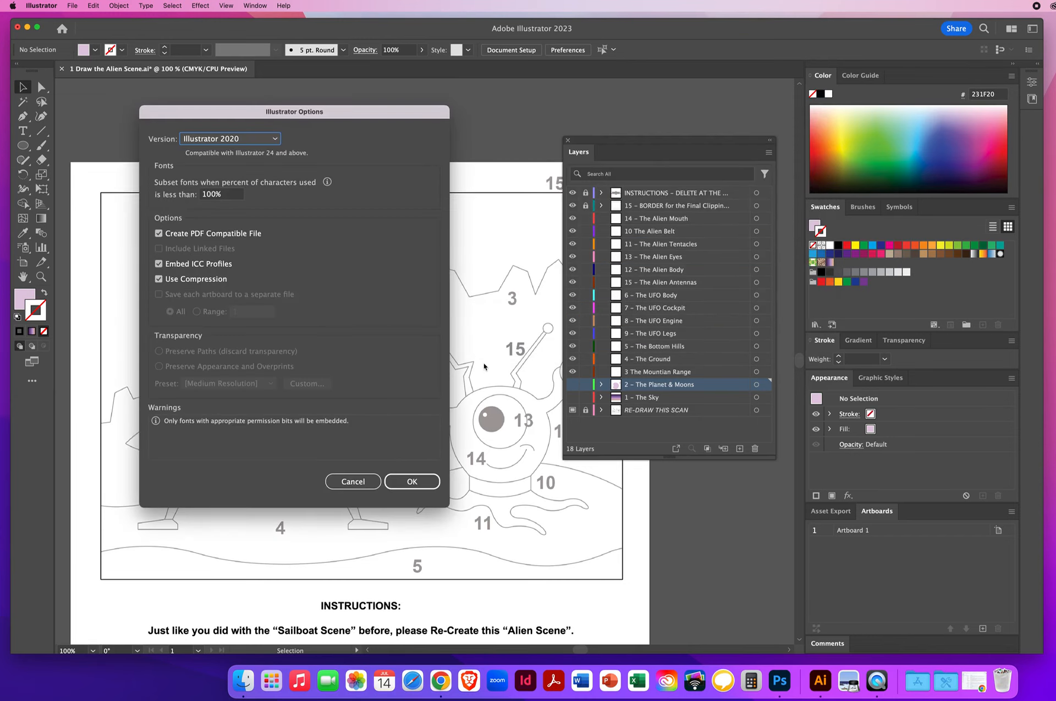
{"action": "left_click", "coordinate": [412, 480]}
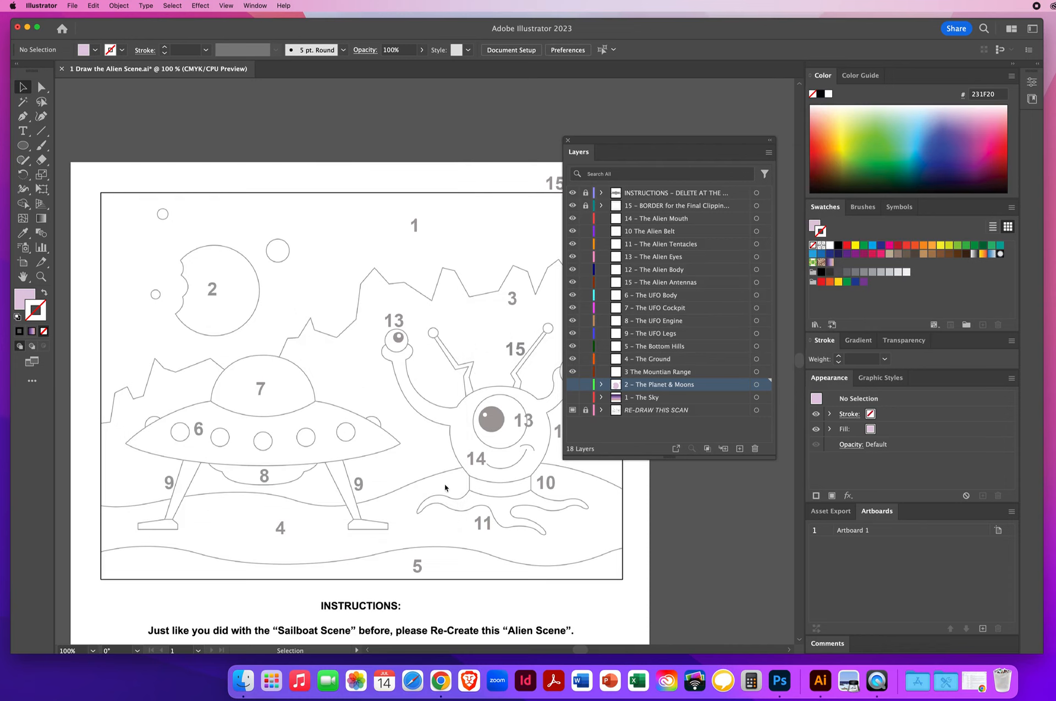
- Uncover the scene's right side and activate the "3 The Mountian Range" layer with no fill and a 1 pt black stroke
{"action": "left_click_drag", "start_coordinate": [593, 145], "coordinate": [685, 147]}
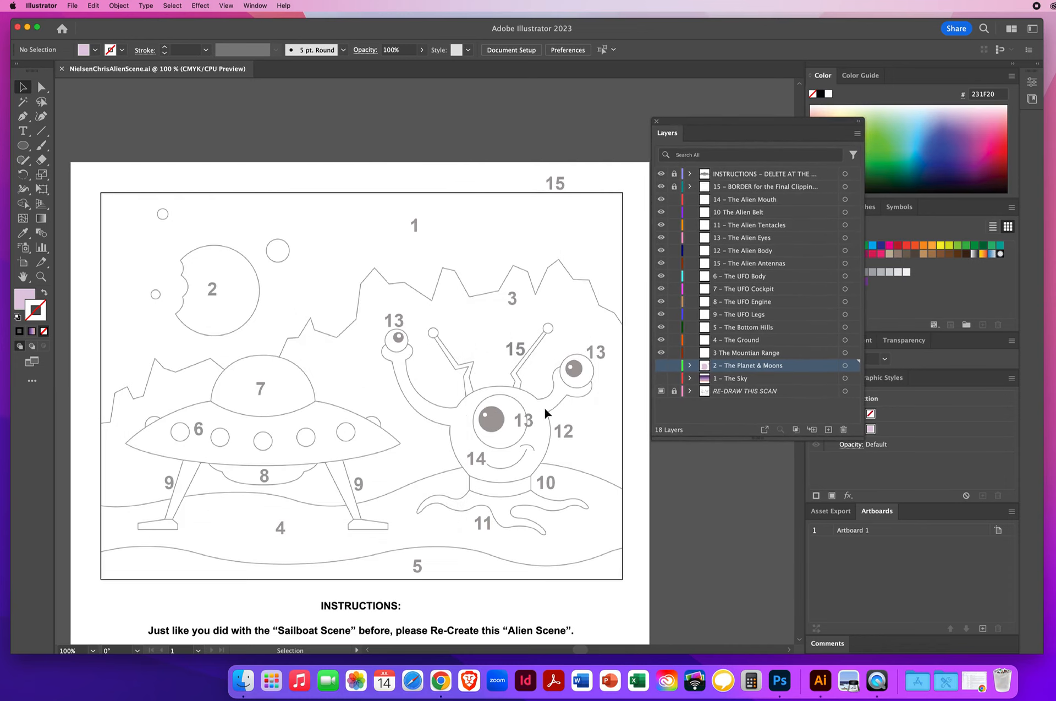
{"action": "left_click", "coordinate": [727, 354]}
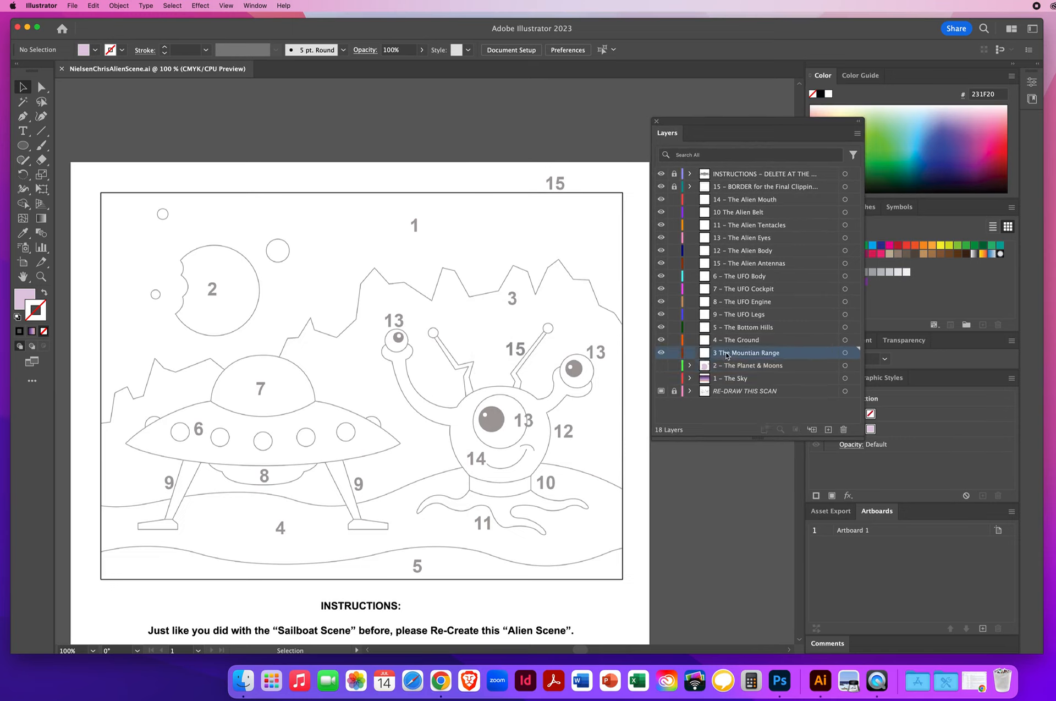
{"action": "key", "text": "d"}
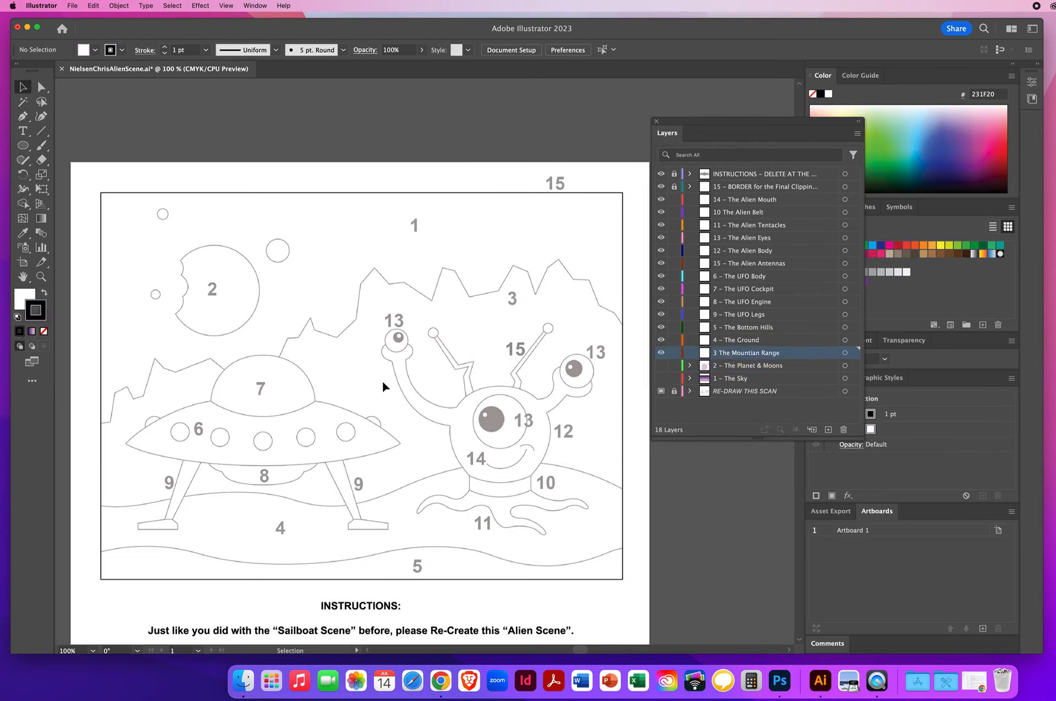
{"action": "left_click", "coordinate": [23, 297]}
{"action": "key", "text": "slash"}
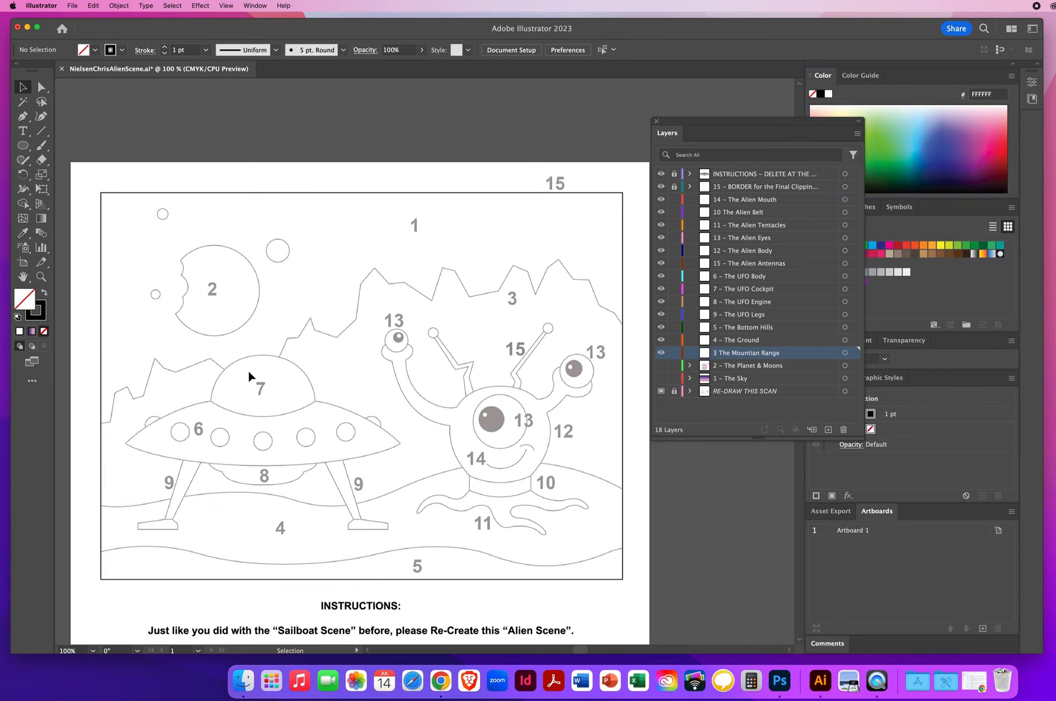
- With the Pen tool, trace the mountain ridge from beyond the frame's left side to the peak beside the UFO cockpit
{"action": "key", "text": "p"}
{"action": "scroll", "coordinate": [292, 365], "scroll_direction": "left", "scroll_amount": 2}
{"action": "scroll", "coordinate": [292, 365], "scroll_direction": "down", "scroll_amount": 1}
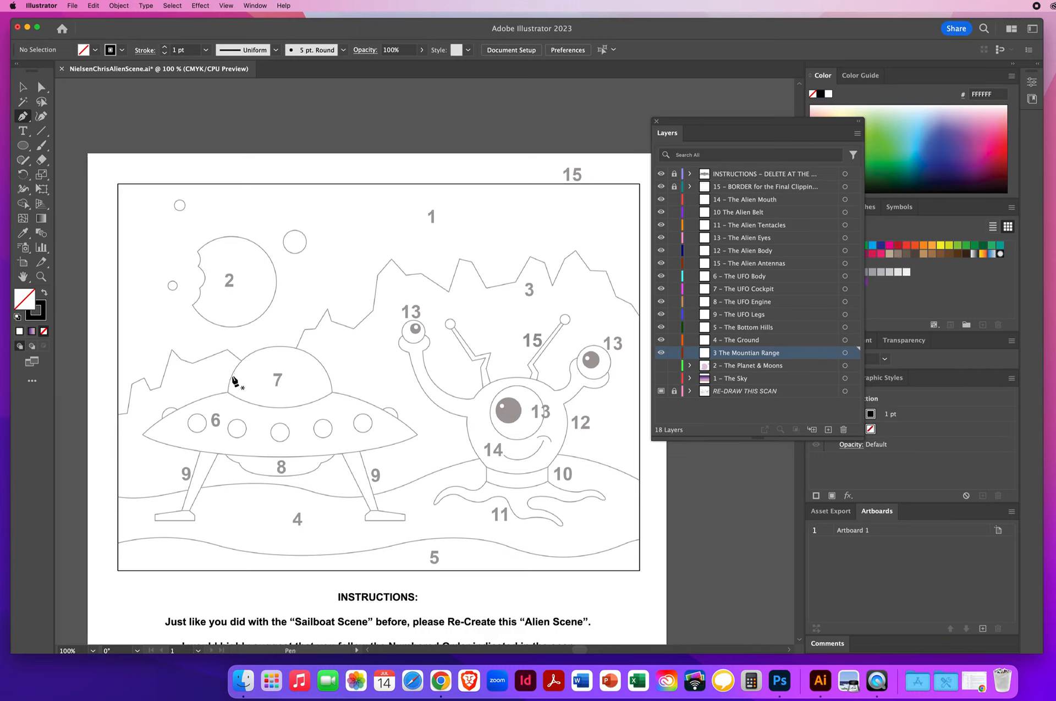
{"action": "left_click", "coordinate": [90, 415]}
{"action": "left_click", "coordinate": [127, 413]}
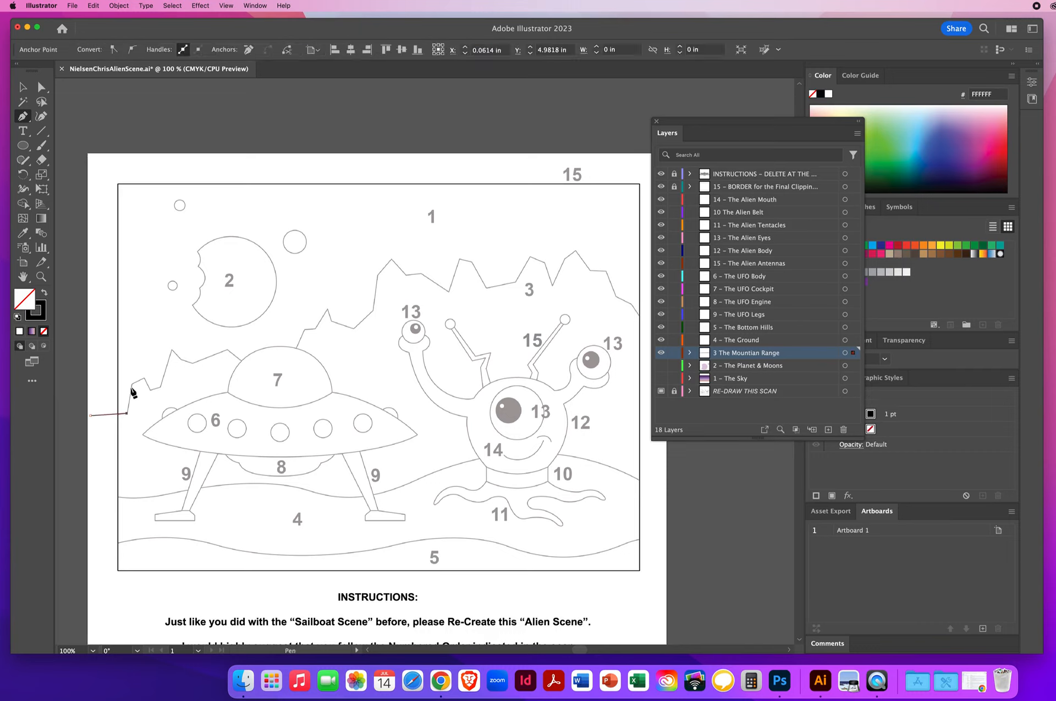
{"action": "left_click", "coordinate": [132, 382]}
{"action": "left_click", "coordinate": [144, 378]}
{"action": "left_click", "coordinate": [149, 389]}
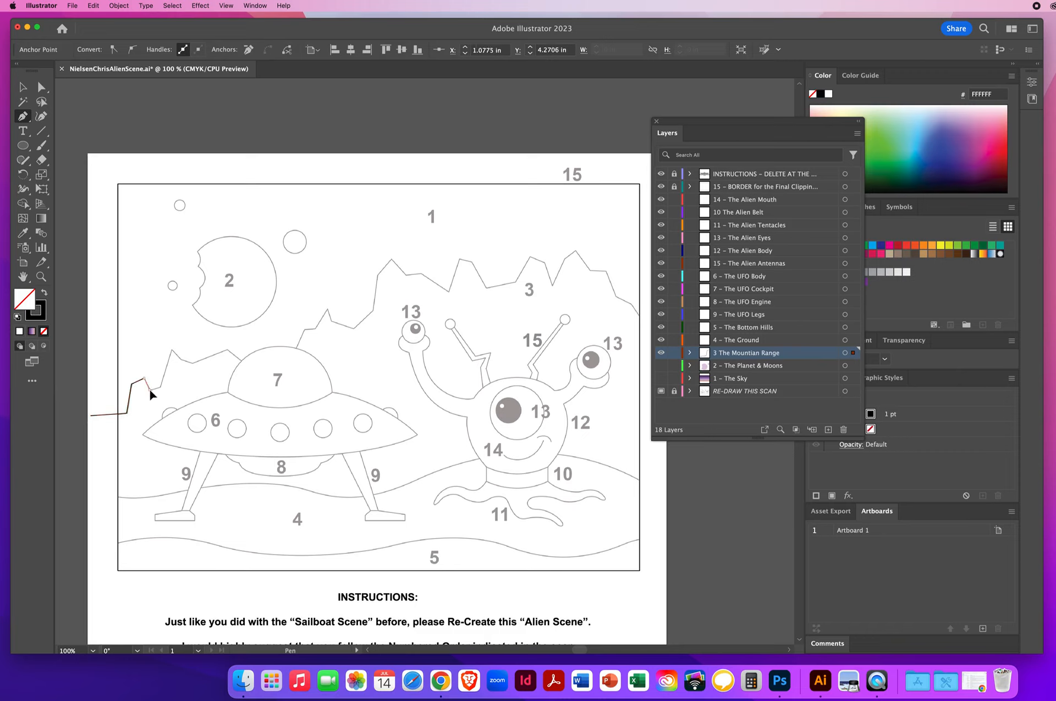
{"action": "left_click", "coordinate": [158, 387]}
{"action": "left_click", "coordinate": [171, 348]}
{"action": "left_click", "coordinate": [179, 358]}
{"action": "left_click", "coordinate": [192, 362]}
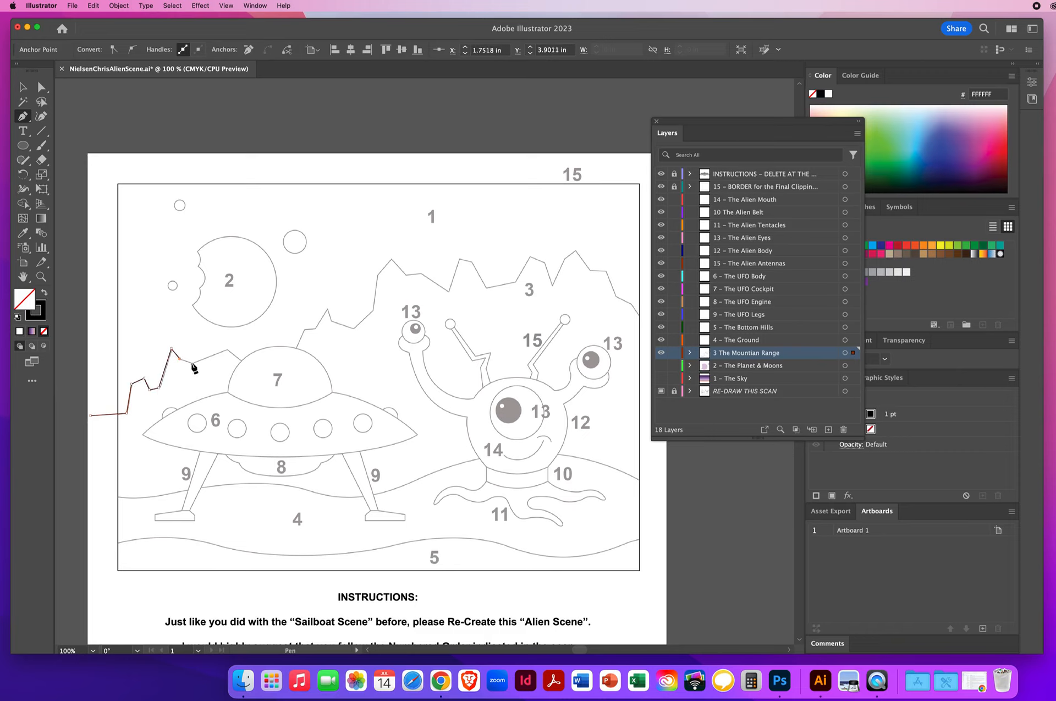
{"action": "left_click", "coordinate": [226, 349]}
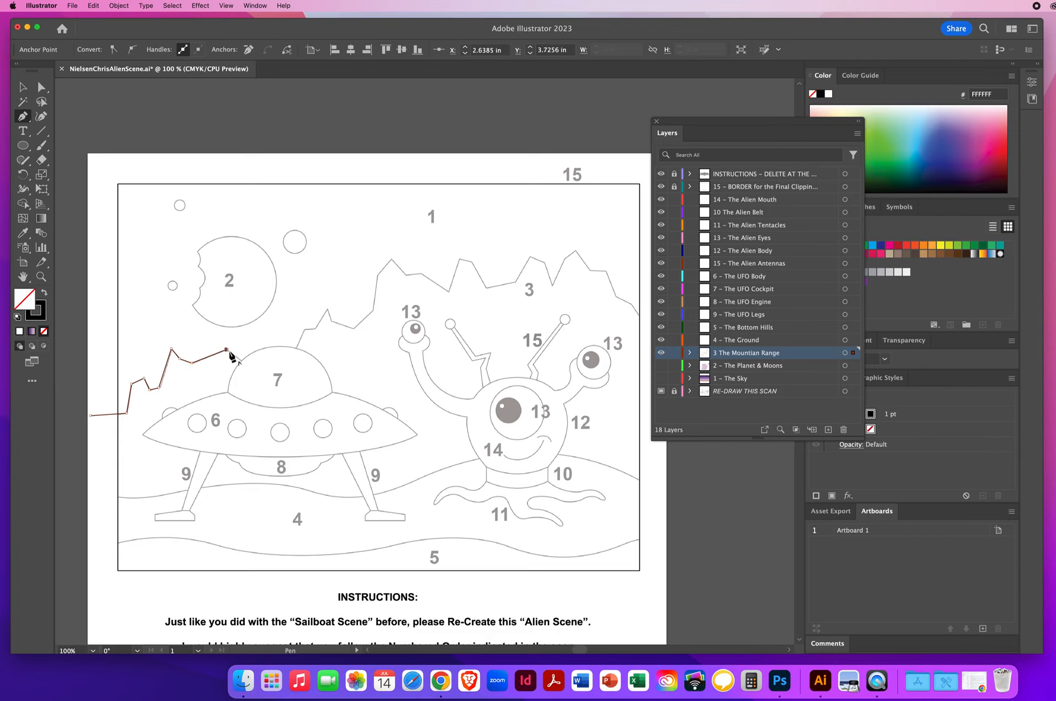
- Continue the mountain path across the UFO cockpit and up the jagged slope to the shoulder above the alien's left eye
{"action": "left_click", "coordinate": [255, 370]}
{"action": "left_click", "coordinate": [292, 358]}
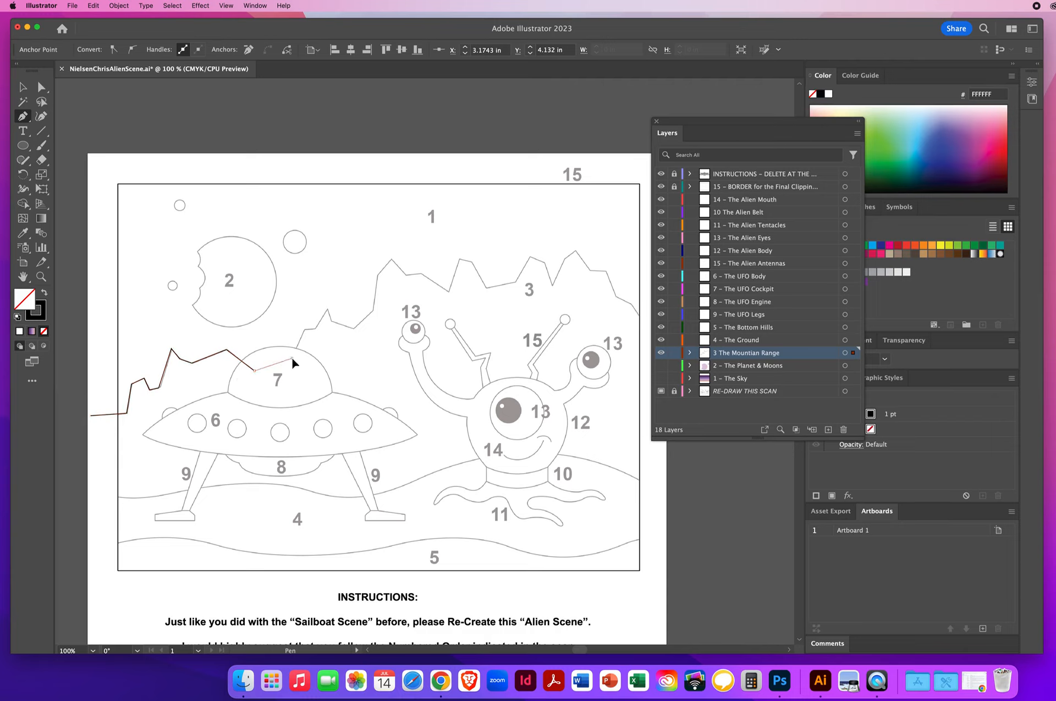
{"action": "left_click", "coordinate": [303, 329]}
{"action": "left_click", "coordinate": [314, 328]}
{"action": "left_click", "coordinate": [327, 309]}
{"action": "left_click", "coordinate": [330, 320]}
{"action": "left_click", "coordinate": [352, 328]}
{"action": "left_click", "coordinate": [372, 312]}
{"action": "left_click", "coordinate": [377, 275]}
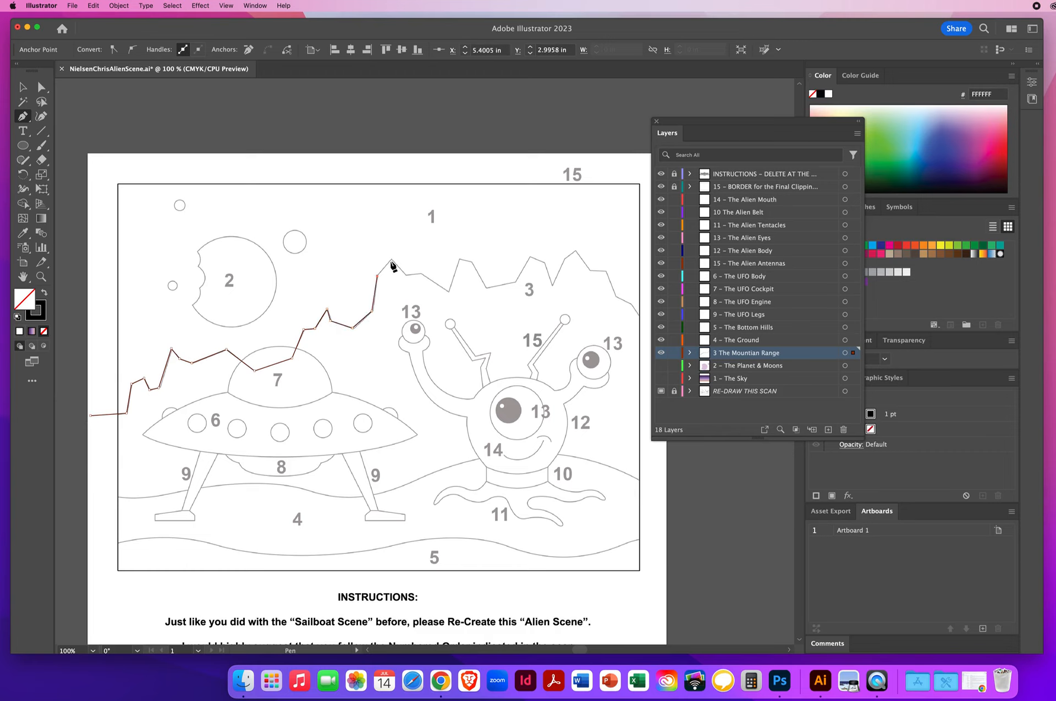
- Continue the mountain path over the tall peaks above the alien to just past the frame's right side
{"action": "left_click", "coordinate": [391, 259]}
{"action": "left_click", "coordinate": [407, 278]}
{"action": "left_click", "coordinate": [422, 274]}
{"action": "left_click", "coordinate": [448, 290]}
{"action": "left_click", "coordinate": [459, 259]}
{"action": "left_click", "coordinate": [472, 262]}
{"action": "left_click", "coordinate": [514, 281]}
{"action": "left_click", "coordinate": [530, 257]}
{"action": "left_click", "coordinate": [544, 263]}
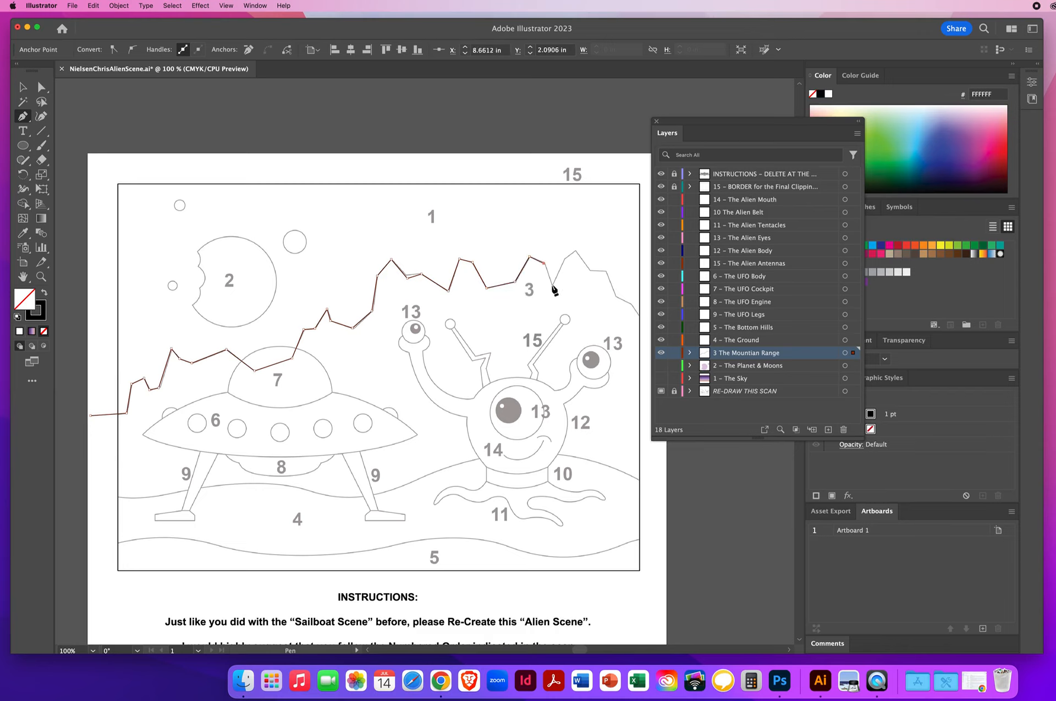
{"action": "left_click", "coordinate": [551, 284]}
{"action": "left_click", "coordinate": [562, 260]}
{"action": "left_click", "coordinate": [576, 251]}
{"action": "left_click", "coordinate": [590, 270]}
{"action": "left_click", "coordinate": [605, 272]}
{"action": "left_click", "coordinate": [616, 297]}
{"action": "left_click", "coordinate": [631, 303]}
{"action": "left_click", "coordinate": [646, 322]}
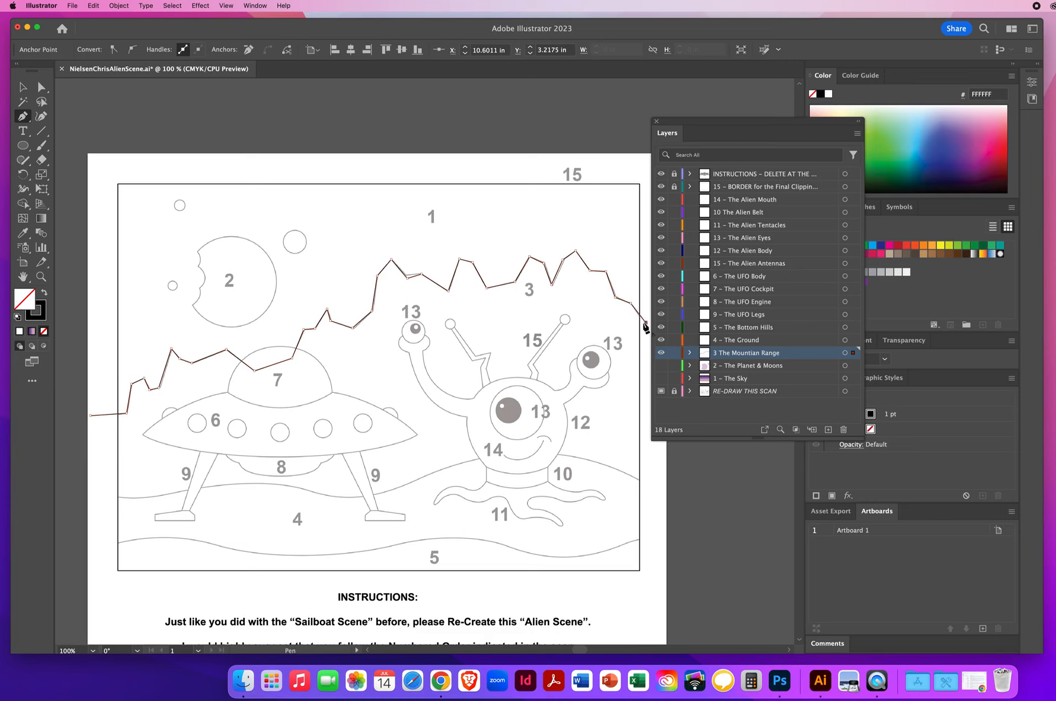
- Extend the mountain path down outside the frame and beneath it, and close it at its starting point
{"action": "left_click_drag", "start_coordinate": [672, 122], "coordinate": [715, 123]}
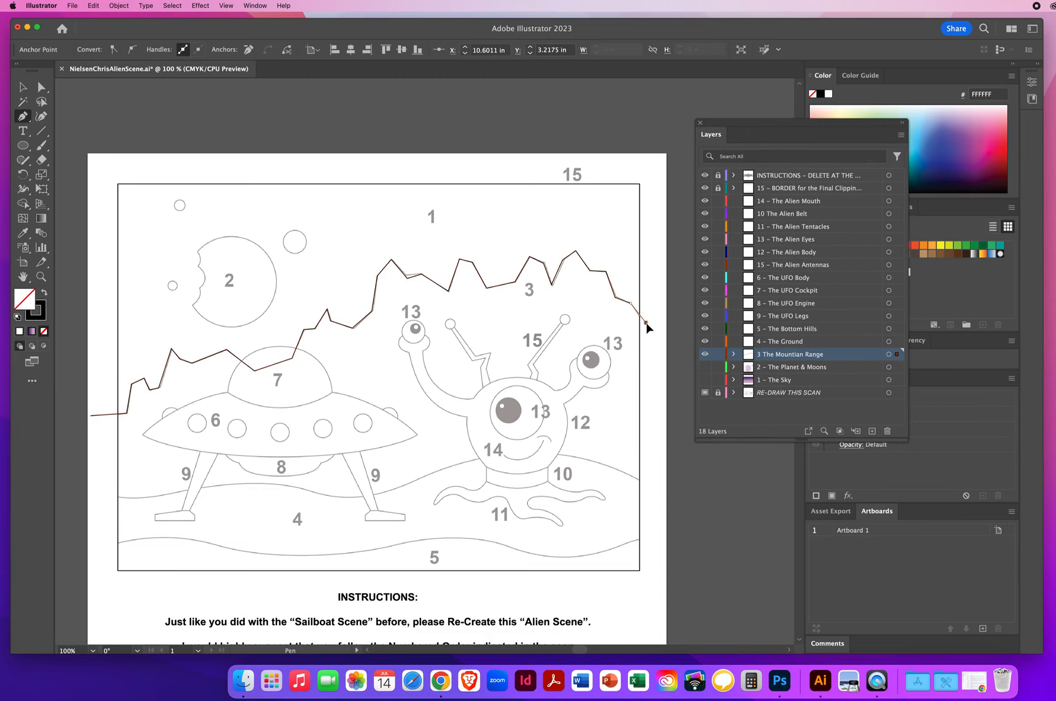
{"action": "left_click", "coordinate": [660, 348]}
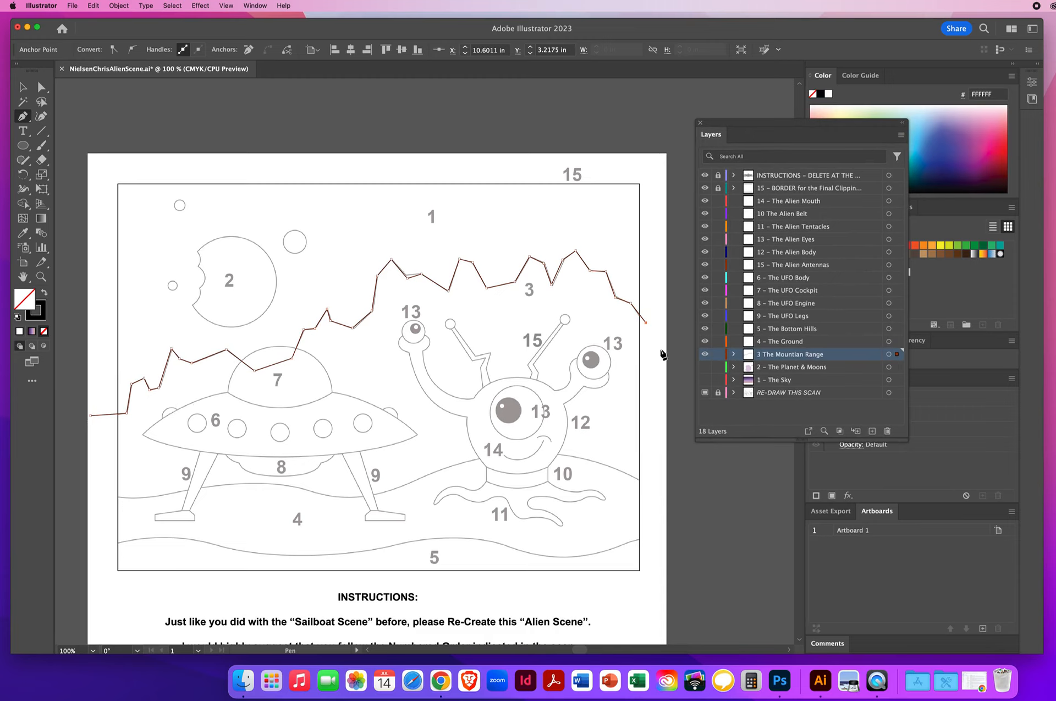
{"action": "left_click", "coordinate": [658, 591]}
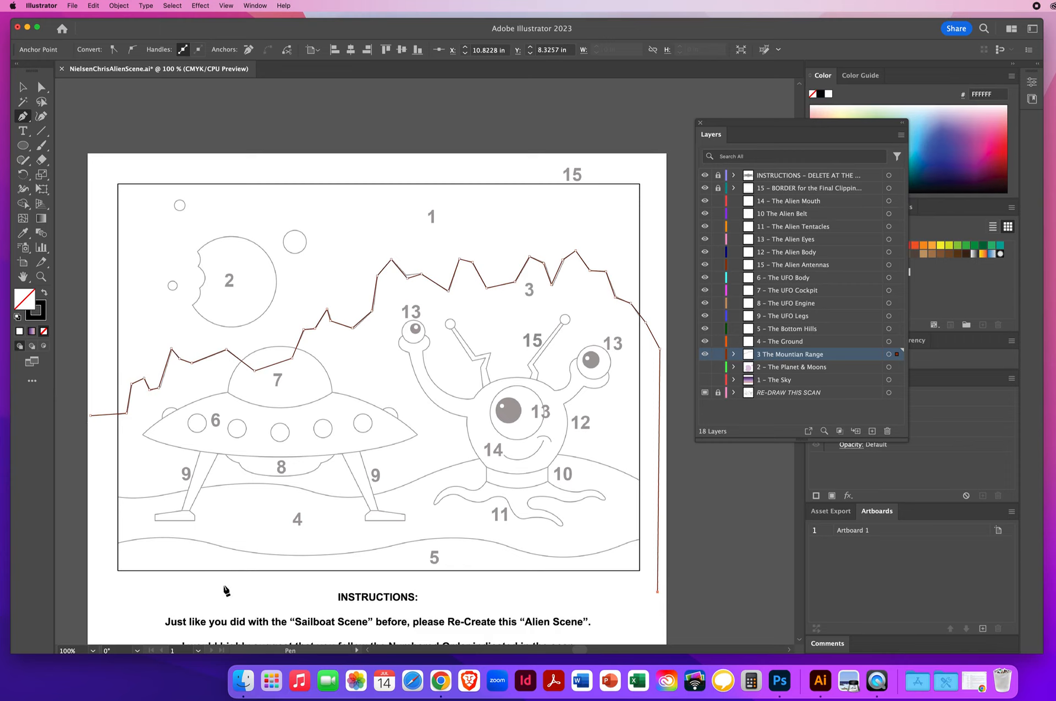
{"action": "left_click", "coordinate": [97, 584]}
{"action": "left_click", "coordinate": [97, 584]}
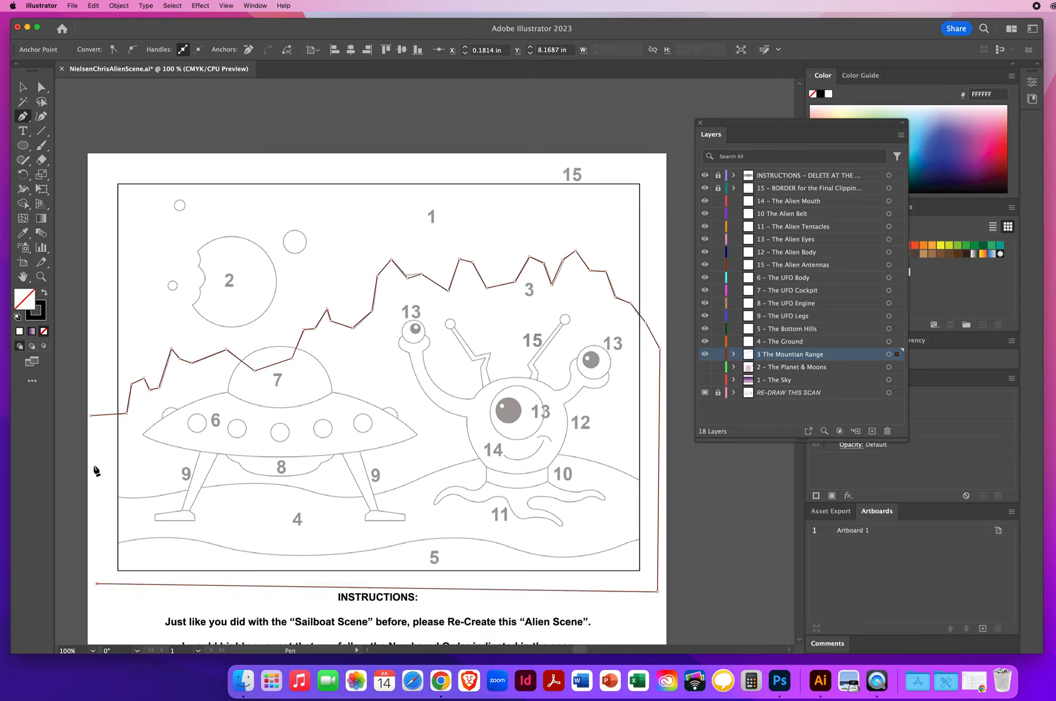
{"action": "left_click", "coordinate": [91, 417]}
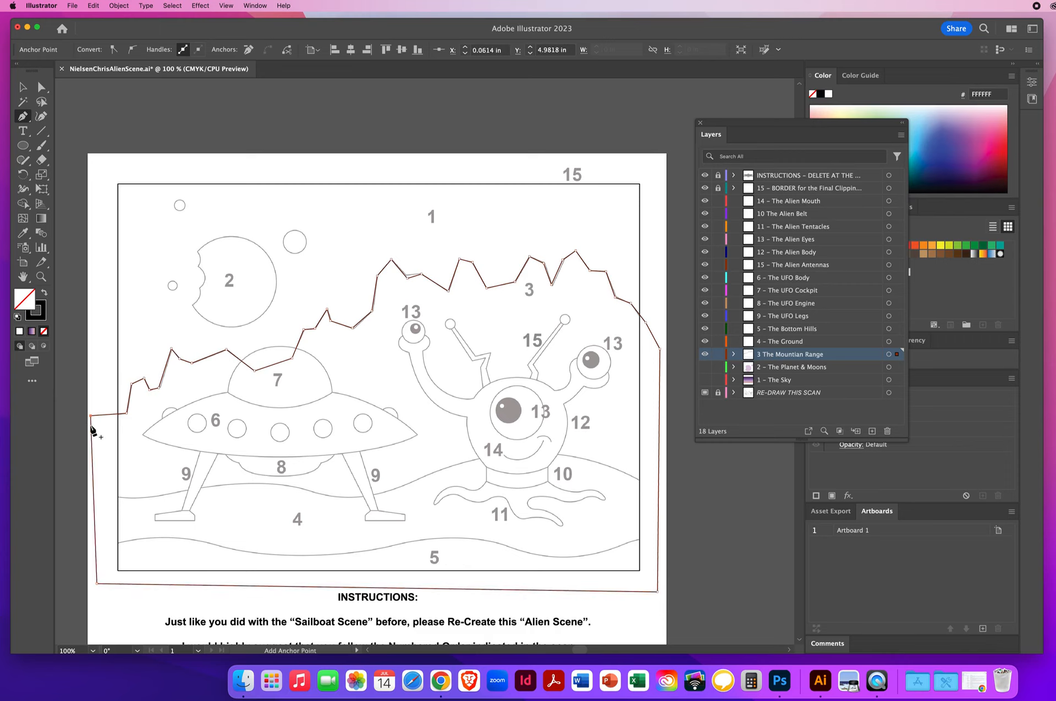
- Show the sky and planet layers, and give the mountain range a purple 672D91 fill without a stroke
{"action": "mouse_move", "coordinate": [736, 119]}
{"action": "left_mouse_down"}
{"action": "mouse_move", "coordinate": [733, 345]}
{"action": "mouse_move", "coordinate": [688, 176]}
{"action": "mouse_move", "coordinate": [547, 70]}
{"action": "left_mouse_up"}
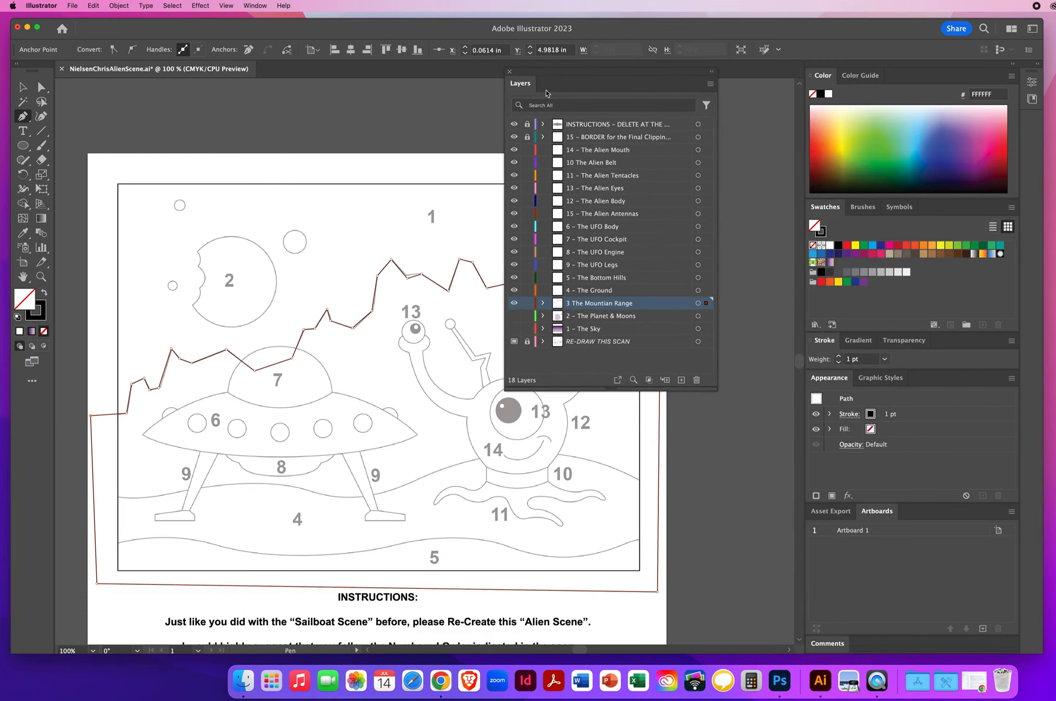
{"action": "left_click", "coordinate": [514, 328]}
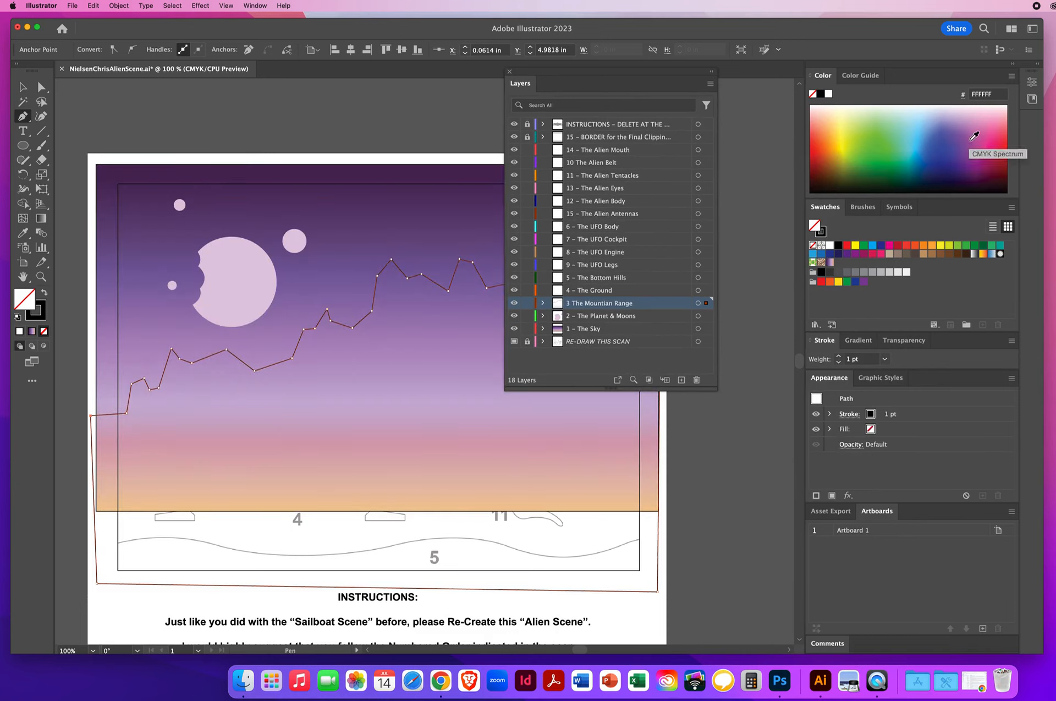
{"action": "left_click_drag", "start_coordinate": [973, 137], "coordinate": [968, 163]}
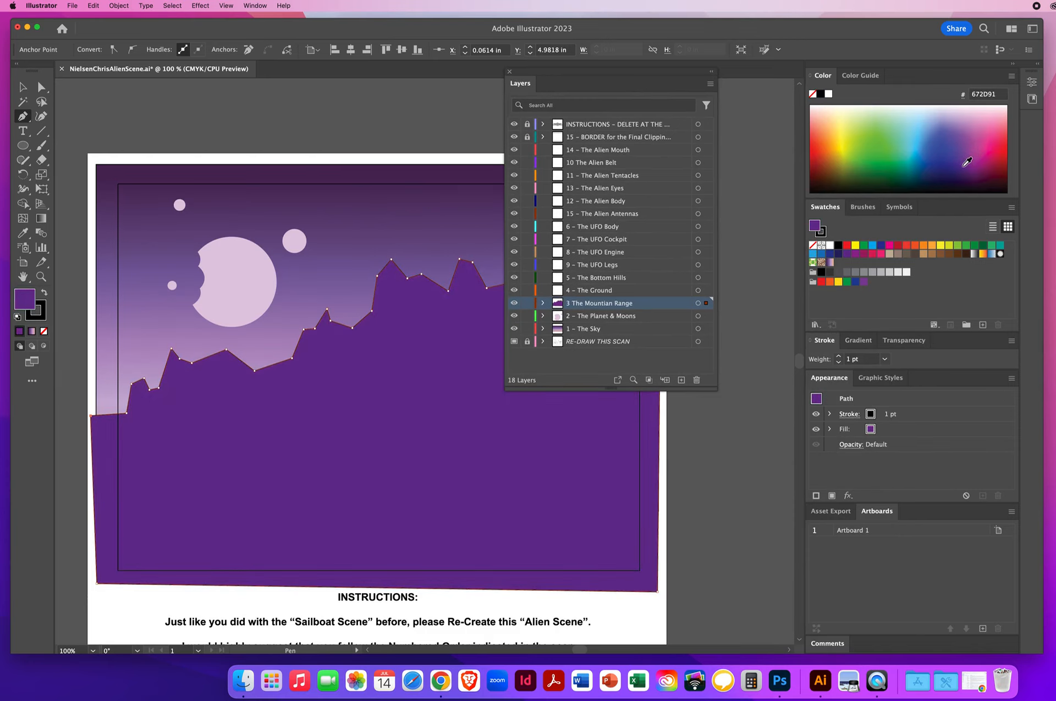
{"action": "left_click", "coordinate": [43, 318]}
{"action": "key", "text": "slash"}
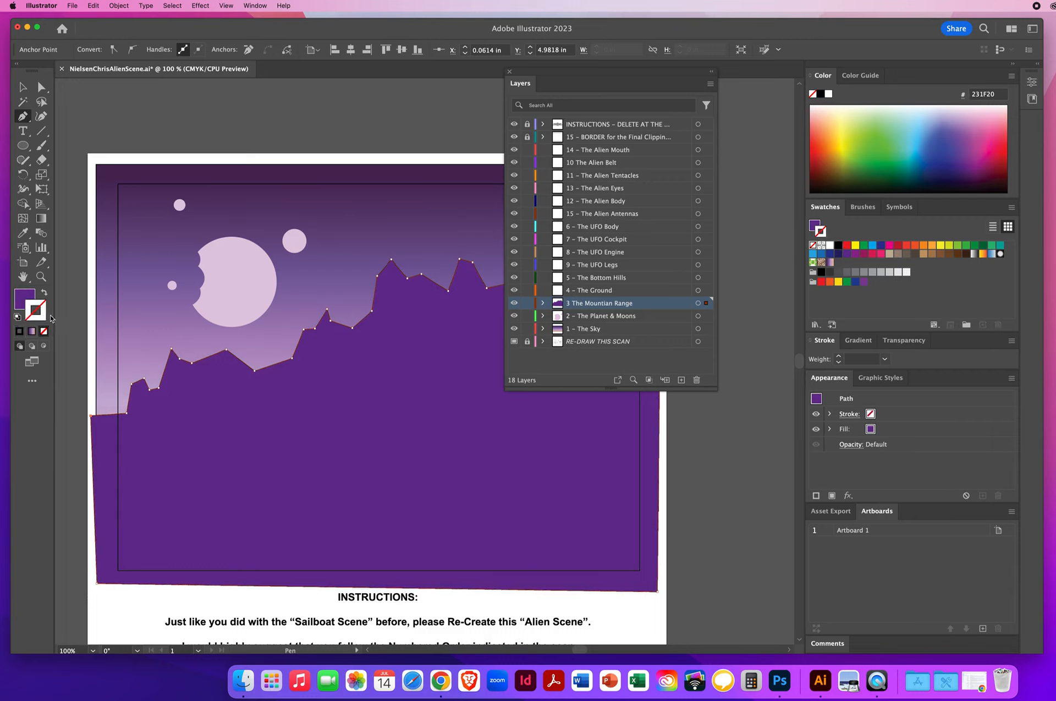
{"action": "left_click", "coordinate": [23, 89]}
{"action": "left_click", "coordinate": [227, 123]}
- Hide the mountain range, planet and sky layers, and save the document
{"action": "left_click_drag", "start_coordinate": [550, 76], "coordinate": [751, 107]}
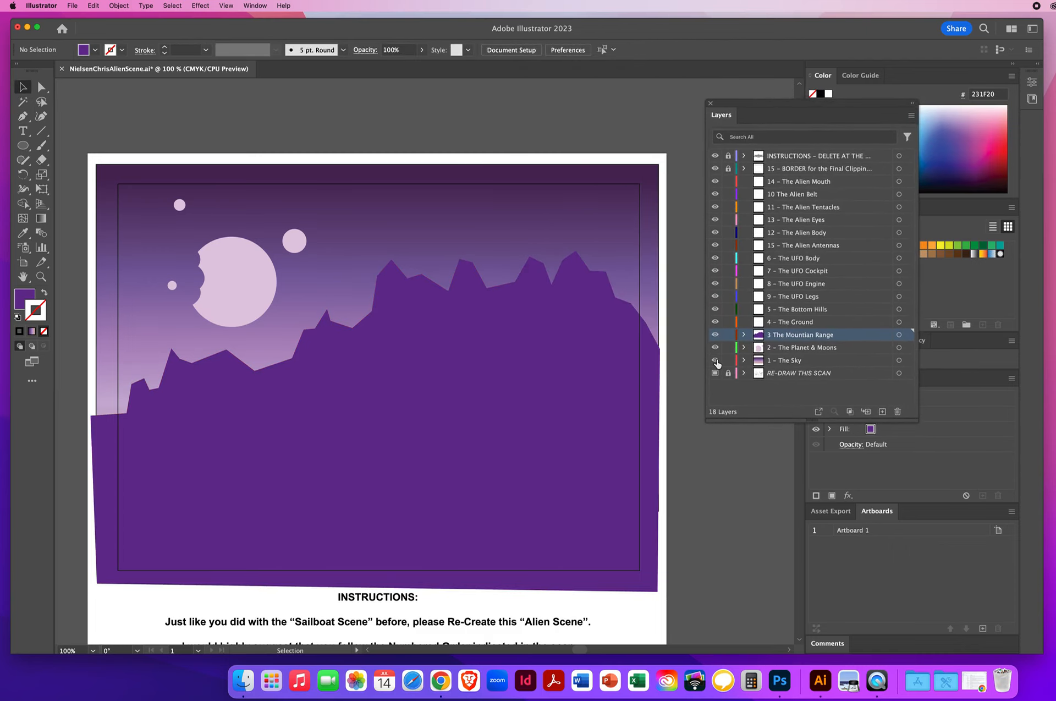
{"action": "left_click_drag", "start_coordinate": [716, 362], "coordinate": [715, 335]}
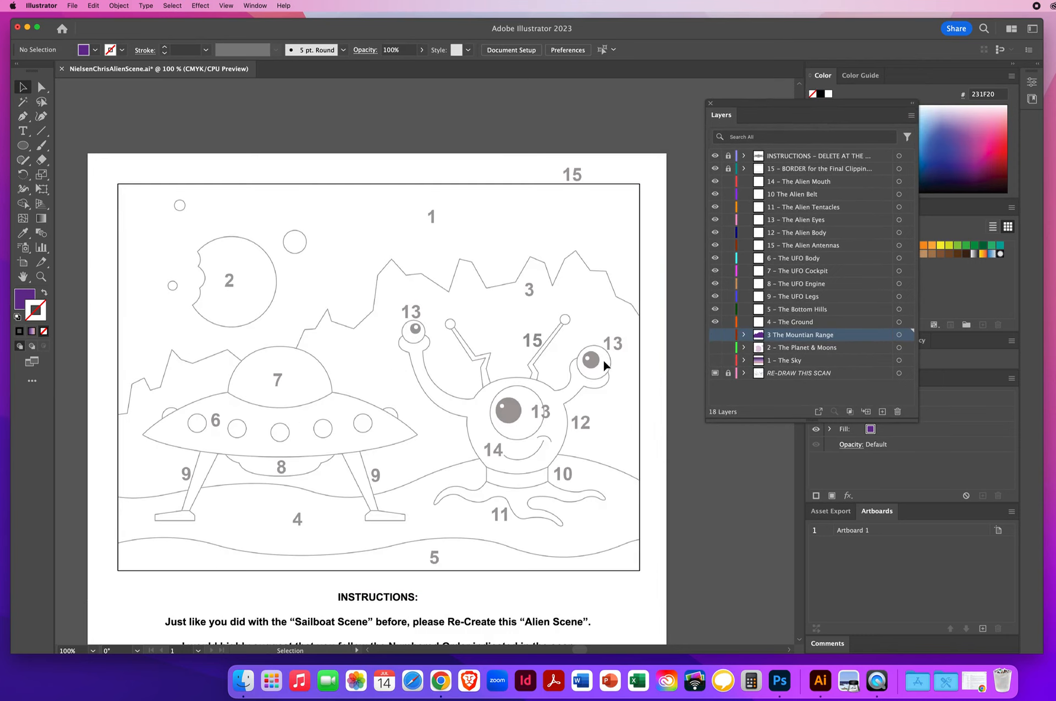
{"action": "key", "text": "a"}
{"action": "key", "text": "super+s"}
{"action": "key", "text": "v"}
- Activate the "4 – The Ground" layer and set the drawing colours to no fill with a 1 pt black stroke
{"action": "left_click", "coordinate": [794, 323]}
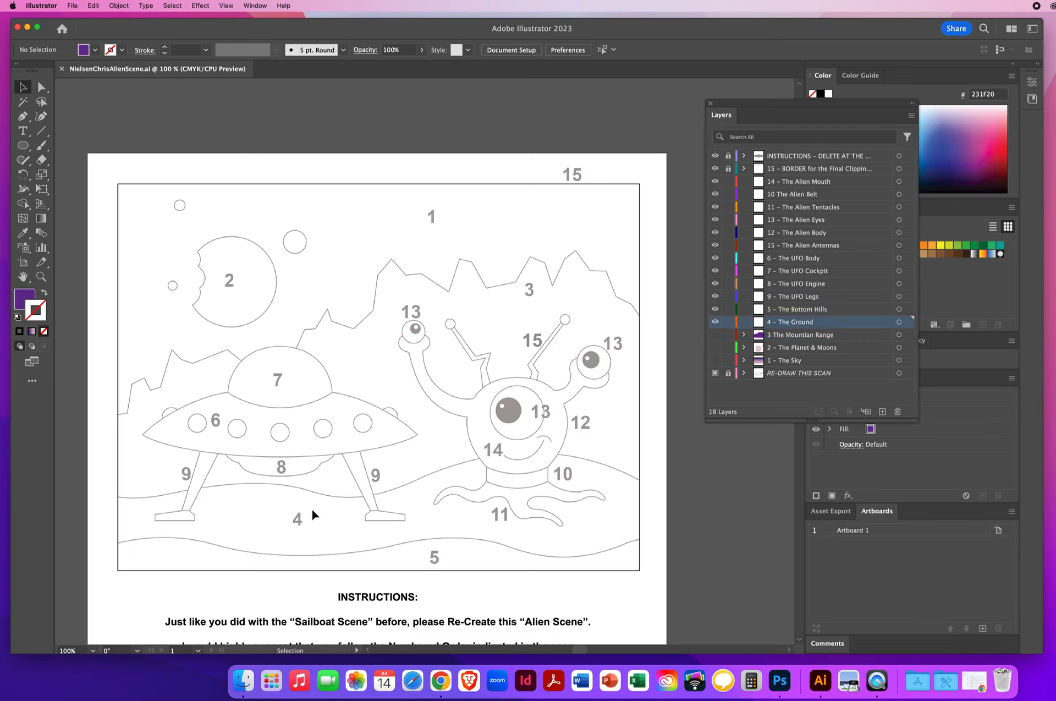
{"action": "key", "text": "d"}
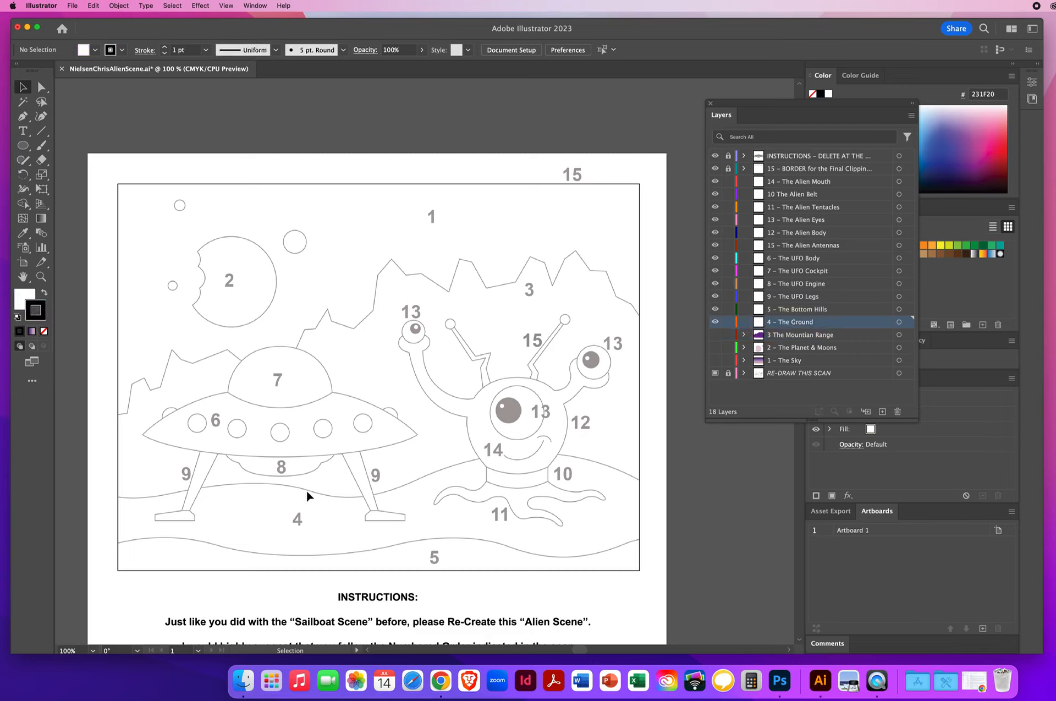
{"action": "left_click", "coordinate": [24, 297]}
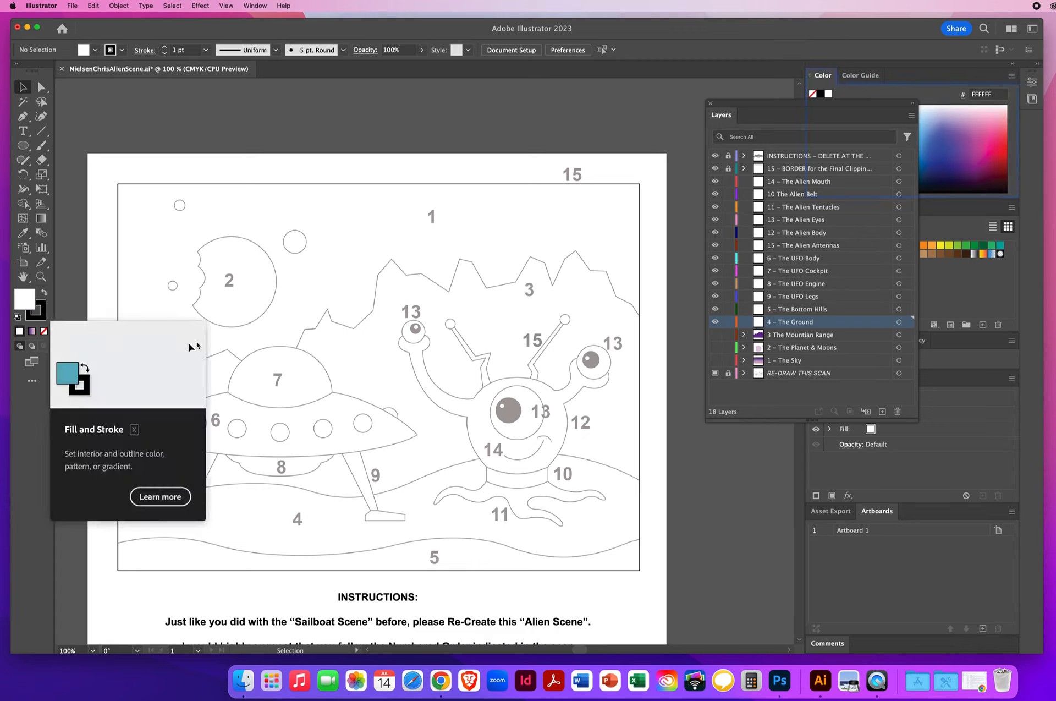
{"action": "key", "text": "slash"}
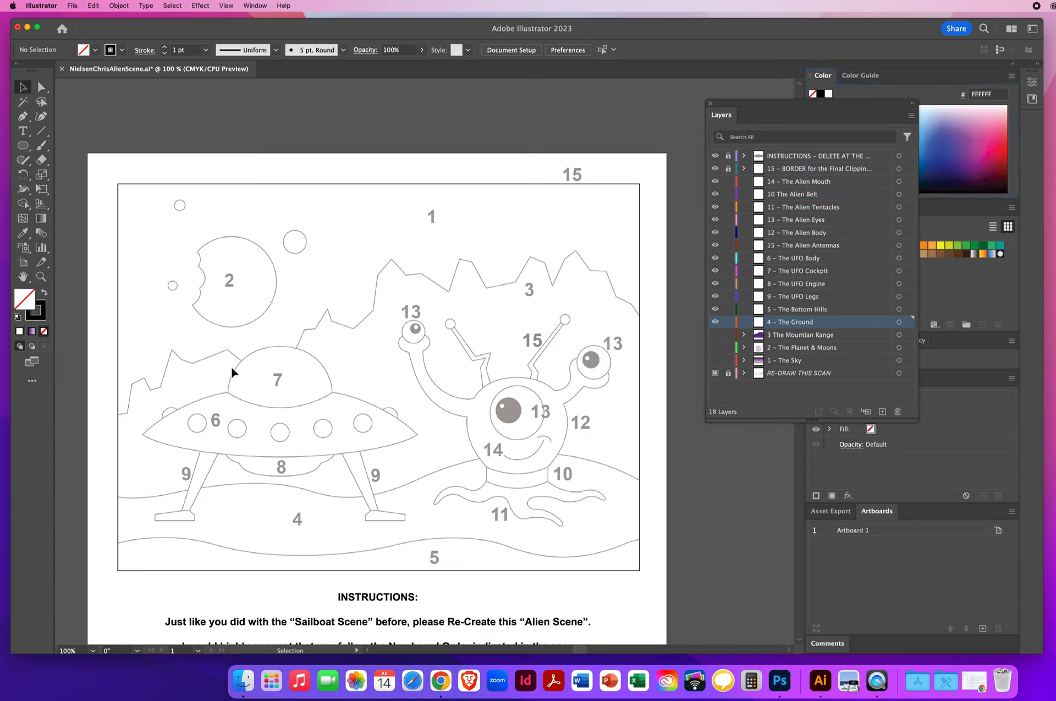
- Trace the ground's wavy upper edge with curved Pen segments past both frame sides, and close the shape below the frame
{"action": "left_click", "coordinate": [23, 117]}
{"action": "left_click_drag", "start_coordinate": [92, 493], "coordinate": [121, 498]}
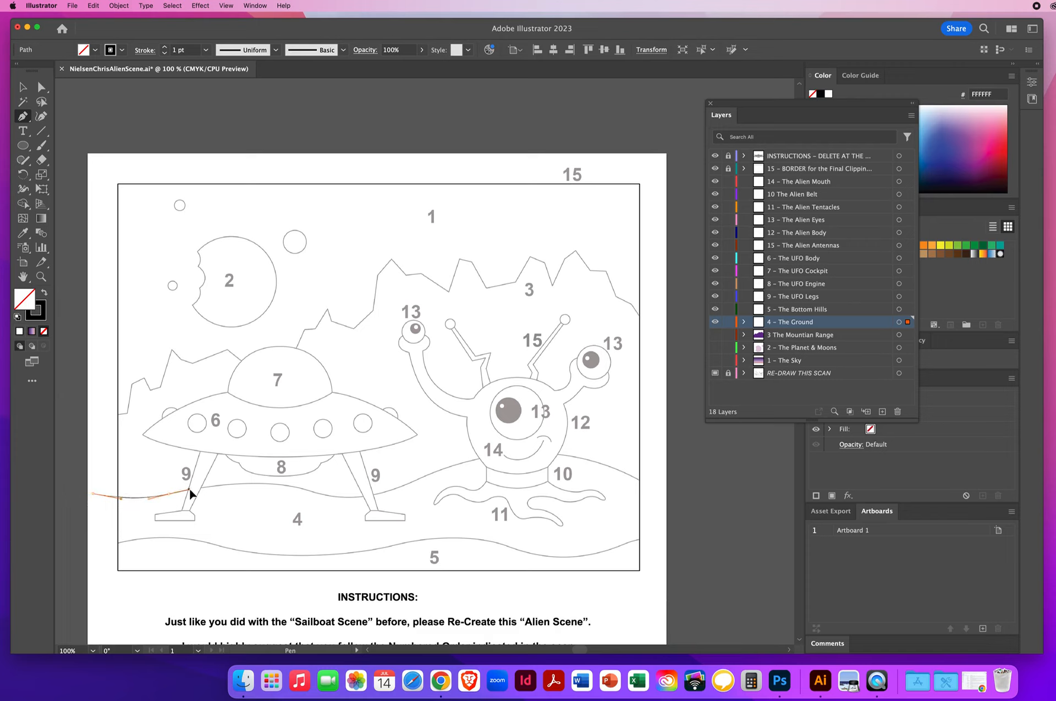
{"action": "left_click_drag", "start_coordinate": [199, 488], "coordinate": [199, 488]}
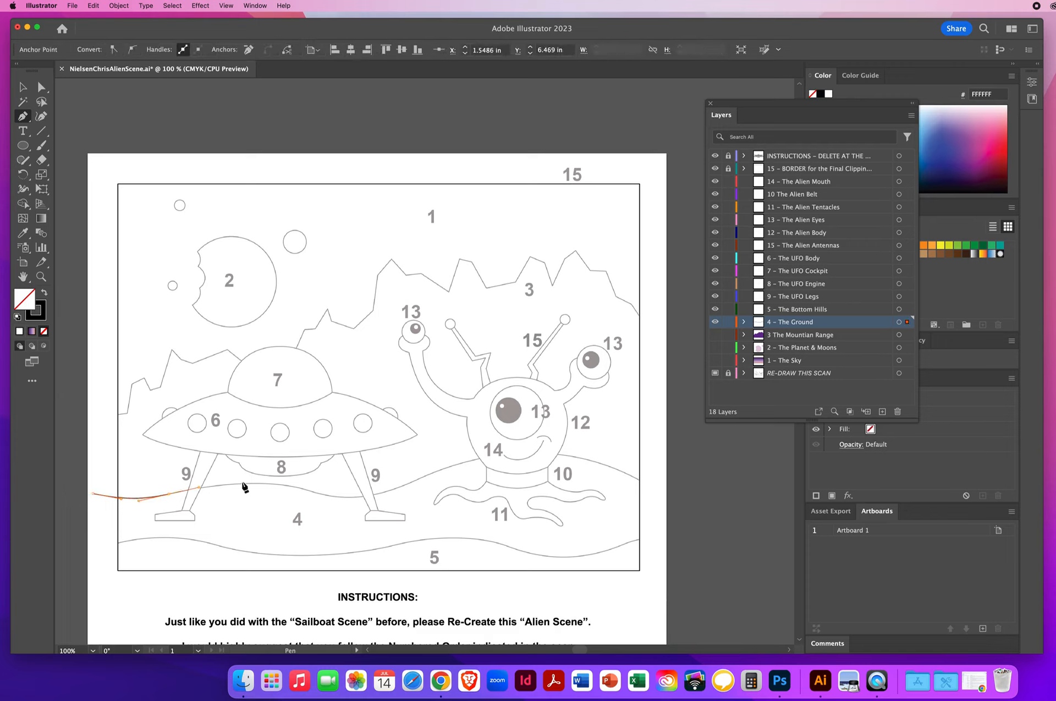
{"action": "left_click_drag", "start_coordinate": [302, 488], "coordinate": [341, 498]}
{"action": "left_click_drag", "start_coordinate": [412, 483], "coordinate": [455, 461]}
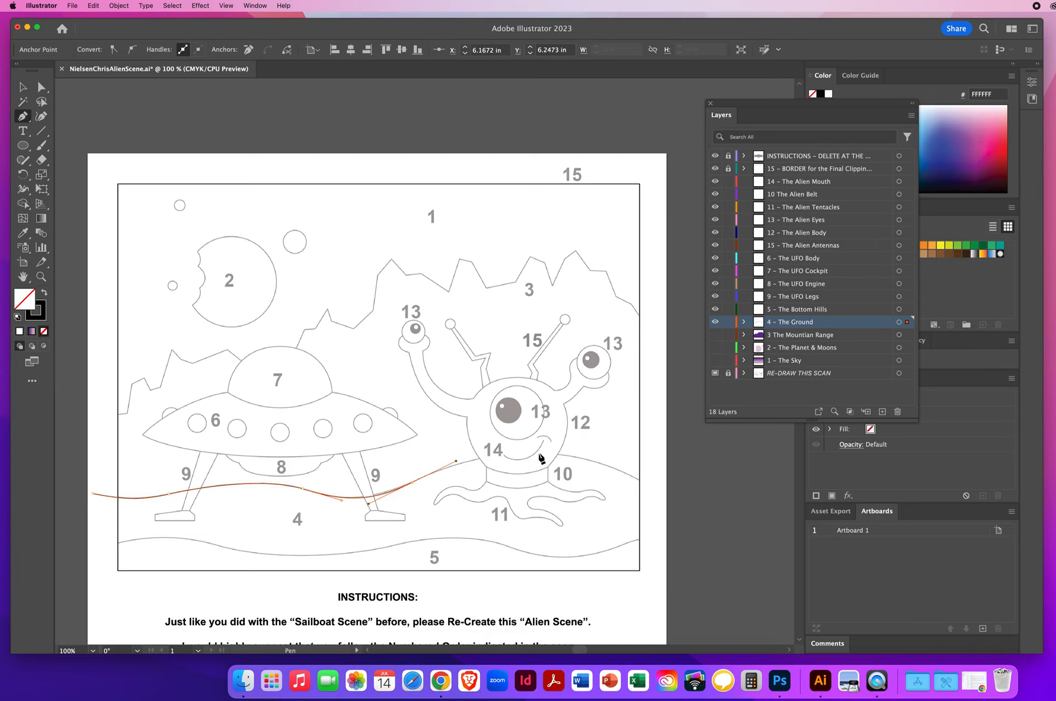
{"action": "left_click_drag", "start_coordinate": [537, 453], "coordinate": [583, 452]}
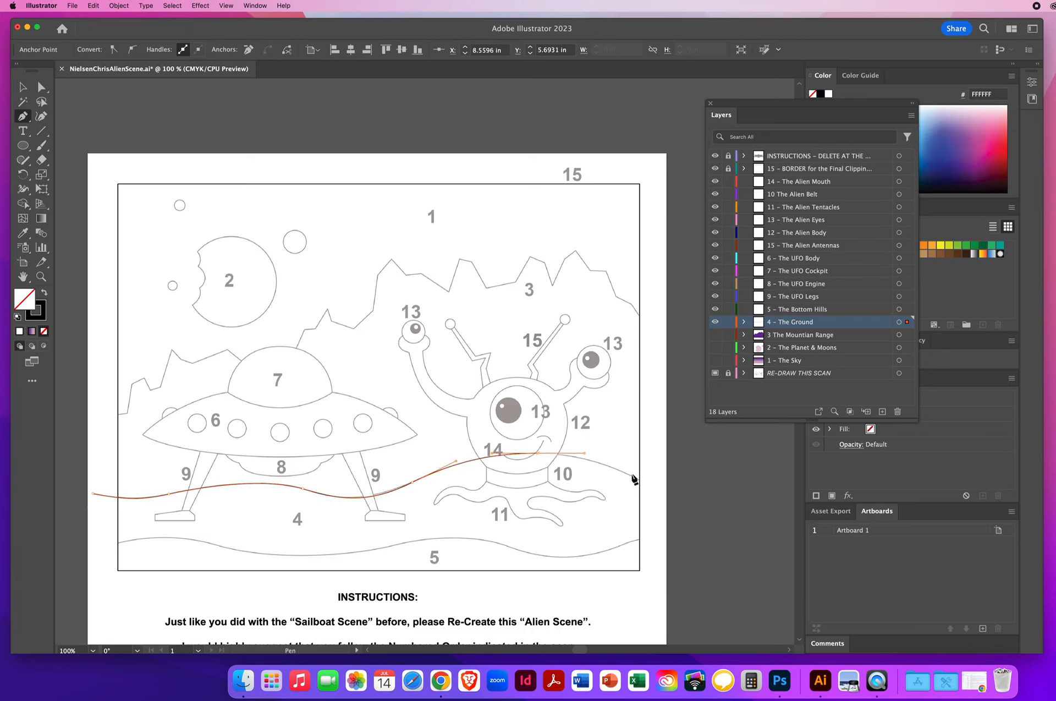
{"action": "left_click_drag", "start_coordinate": [660, 490], "coordinate": [696, 512]}
{"action": "left_click", "coordinate": [691, 614]}
{"action": "left_click", "coordinate": [88, 614]}
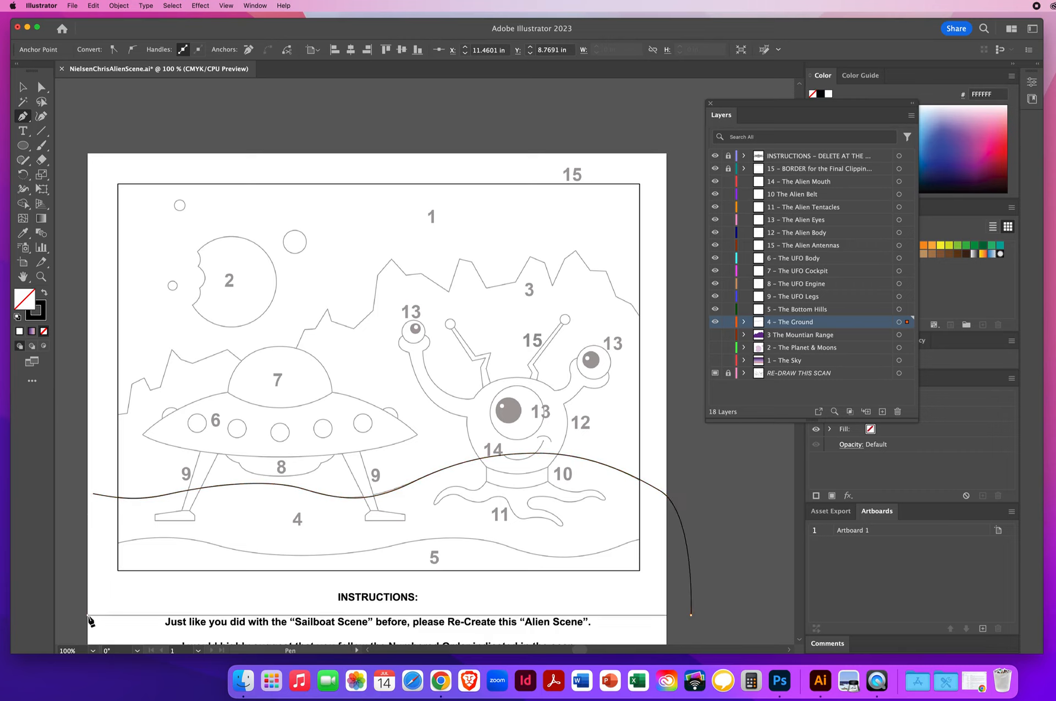
{"action": "left_click", "coordinate": [92, 494]}
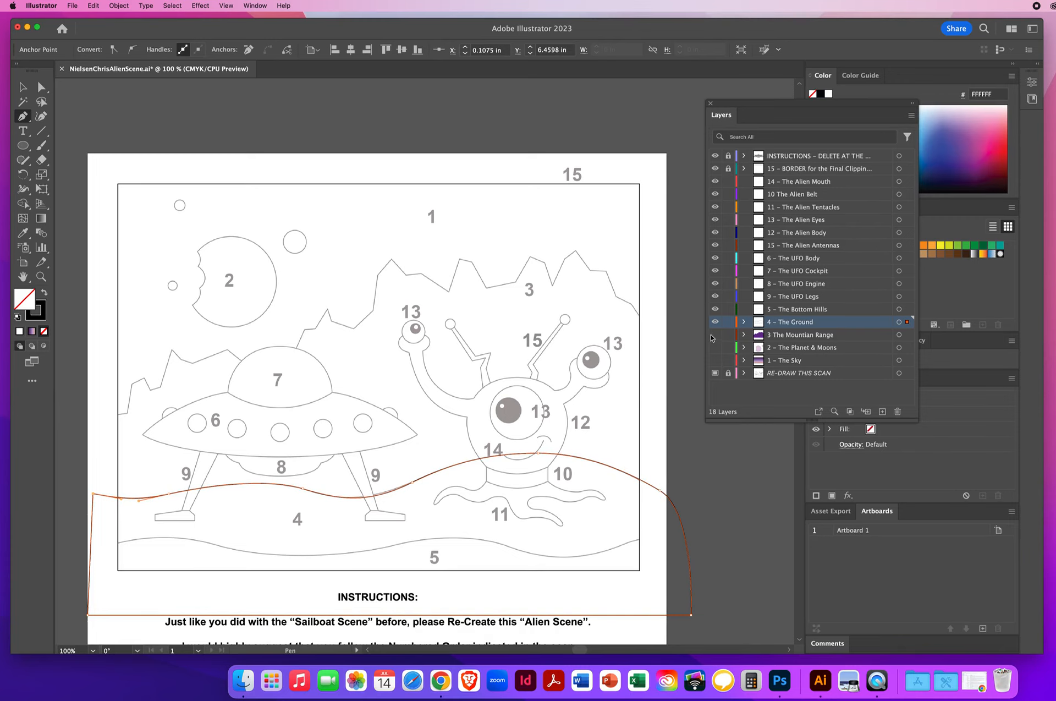
- Show the mountain, planet and sky layers, and fill the ground shape with yellow FFE557
{"action": "left_click_drag", "start_coordinate": [715, 338], "coordinate": [715, 358]}
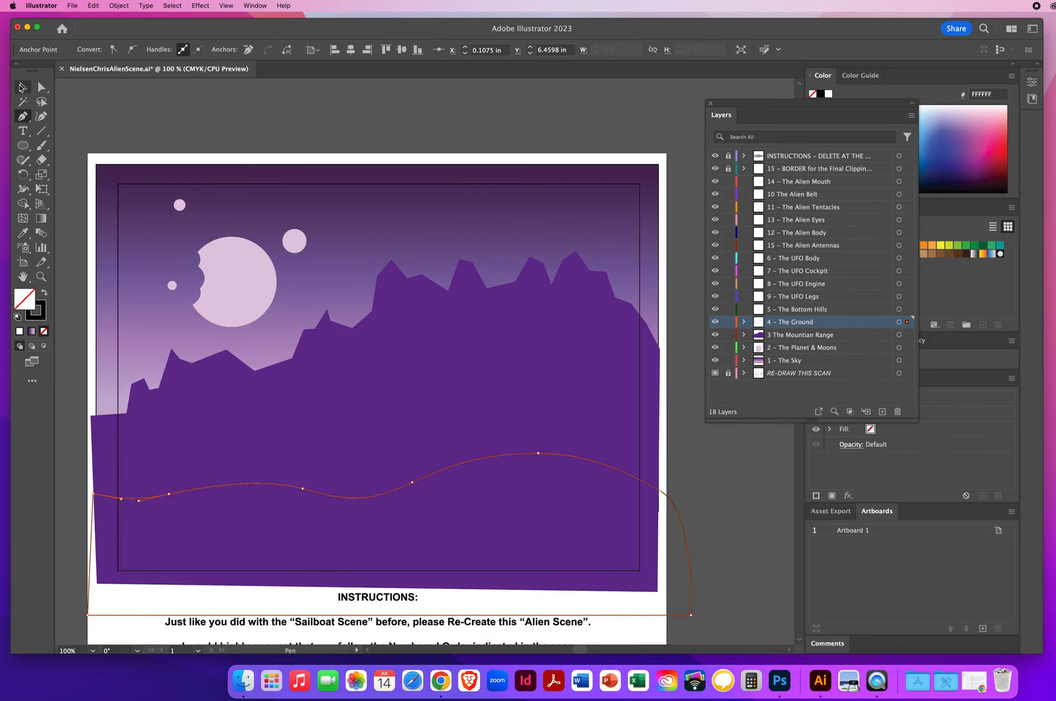
{"action": "left_click", "coordinate": [23, 87]}
{"action": "left_click_drag", "start_coordinate": [766, 107], "coordinate": [583, 87]}
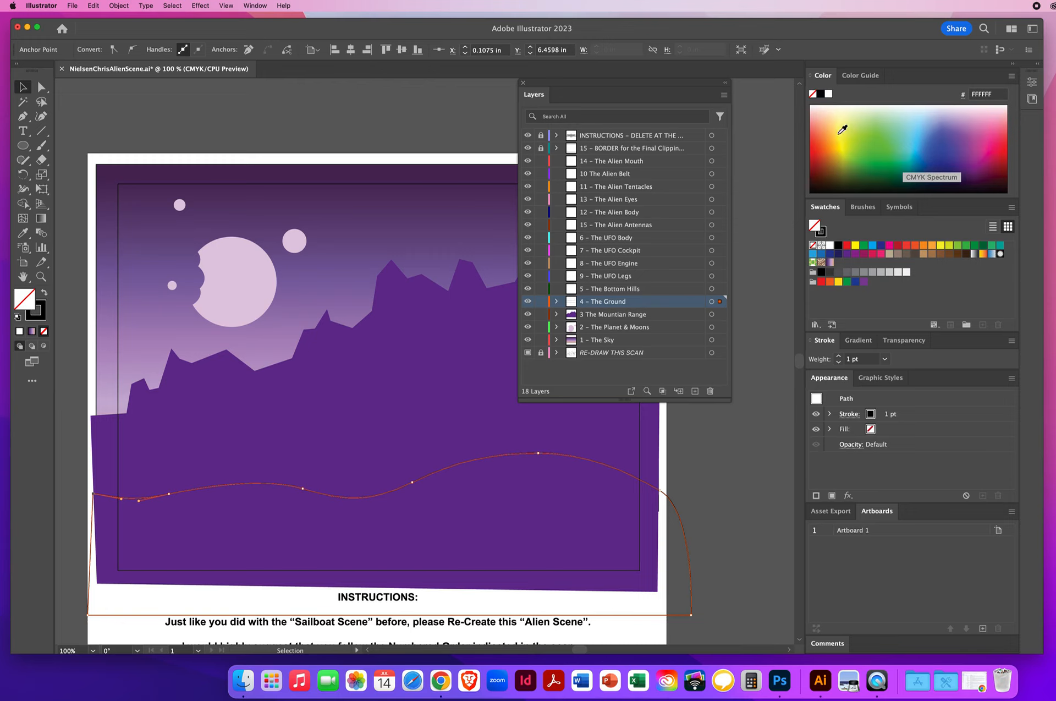
{"action": "mouse_move", "coordinate": [841, 128]}
{"action": "left_mouse_down"}
{"action": "mouse_move", "coordinate": [838, 139]}
{"action": "mouse_move", "coordinate": [841, 128]}
{"action": "left_mouse_up"}
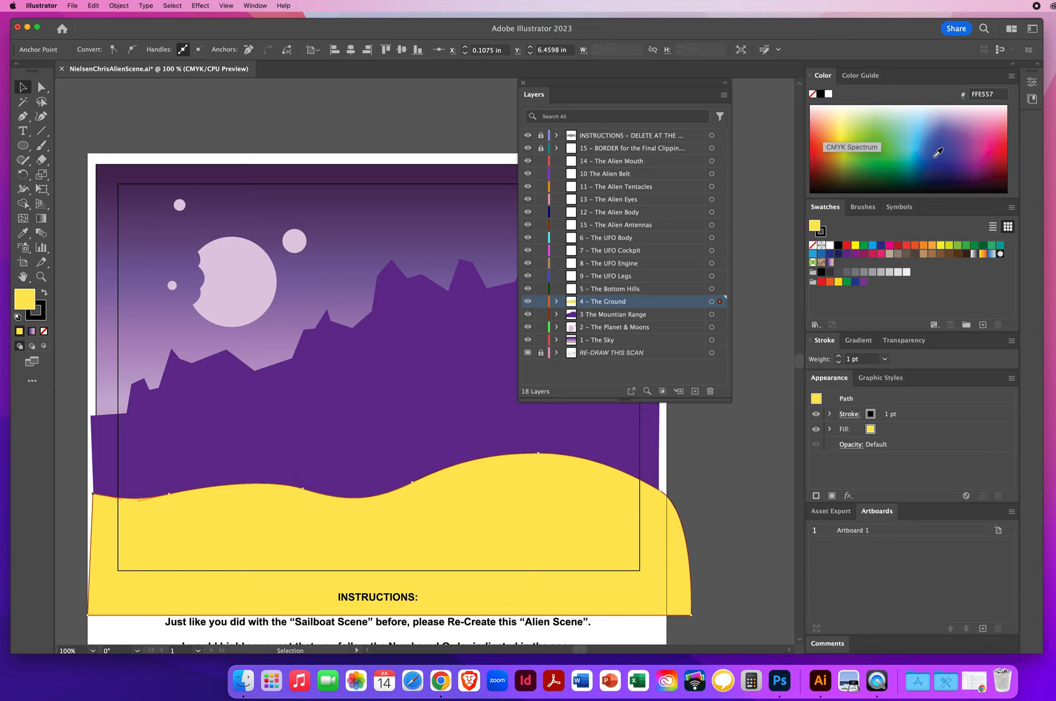
- Recolour the ground shape's fill to dusty pink with CMYK values C 36, M 59, Y 43, K 0
{"action": "left_click", "coordinate": [811, 79]}
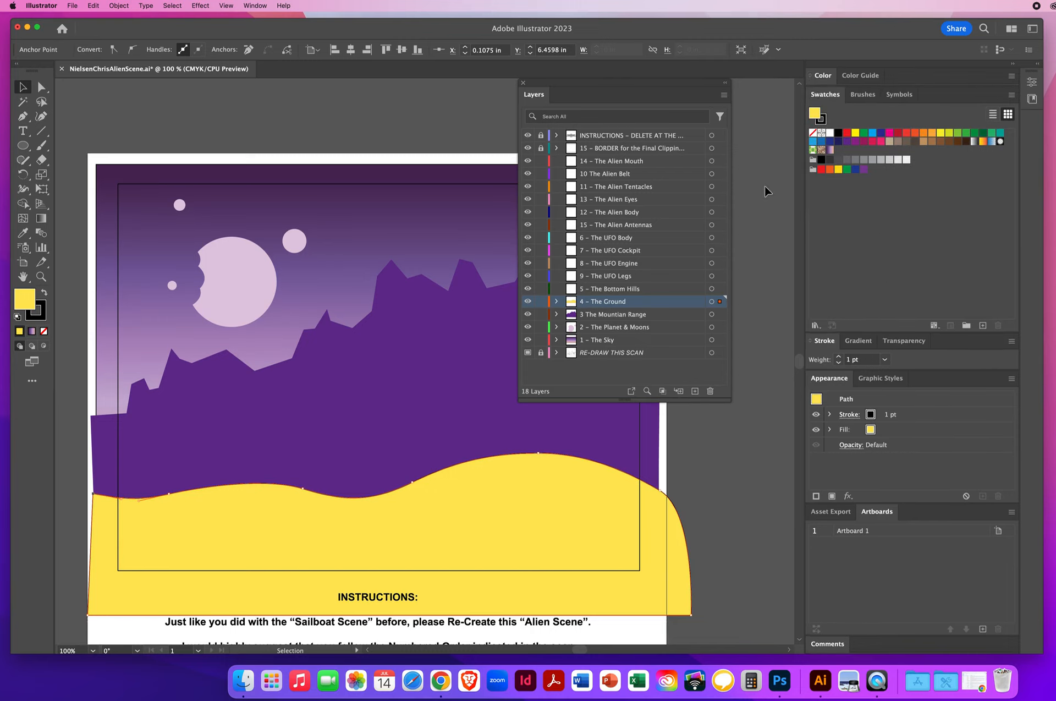
{"action": "left_click", "coordinate": [811, 79]}
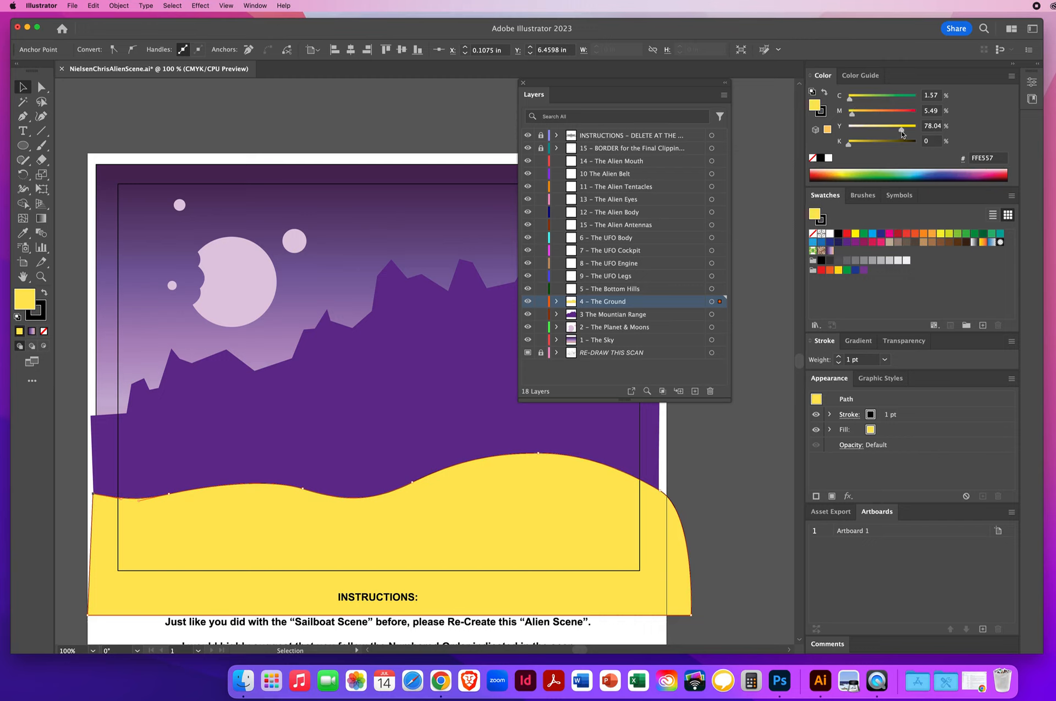
{"action": "left_click_drag", "start_coordinate": [902, 133], "coordinate": [872, 98]}
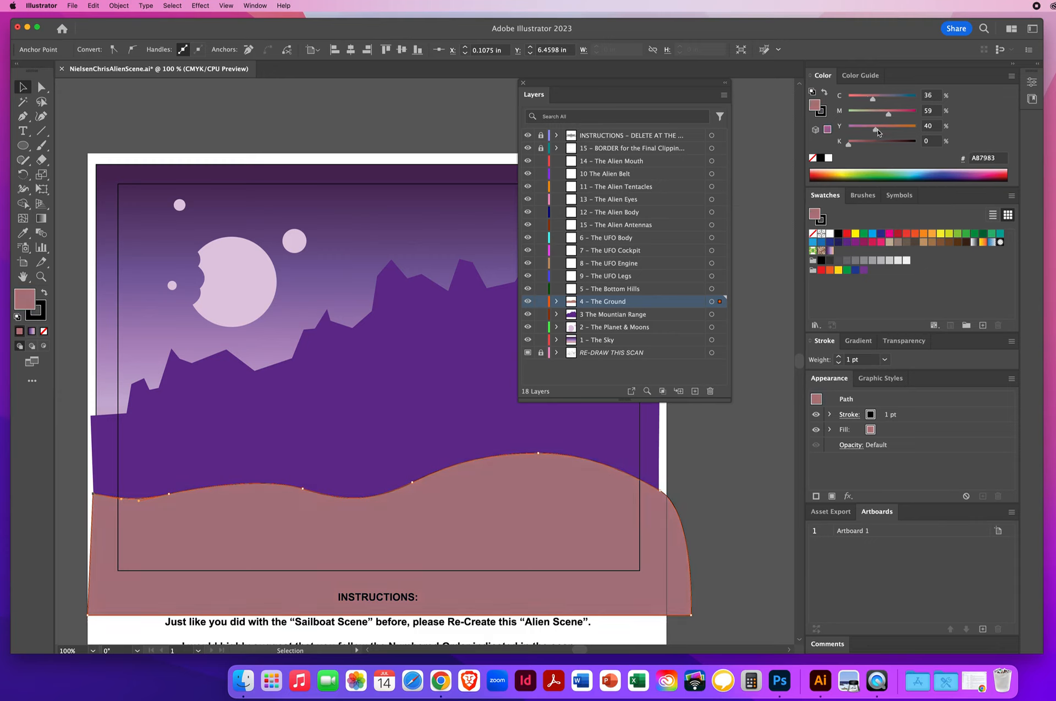
{"action": "left_click", "coordinate": [877, 130]}
{"action": "left_click", "coordinate": [758, 373]}
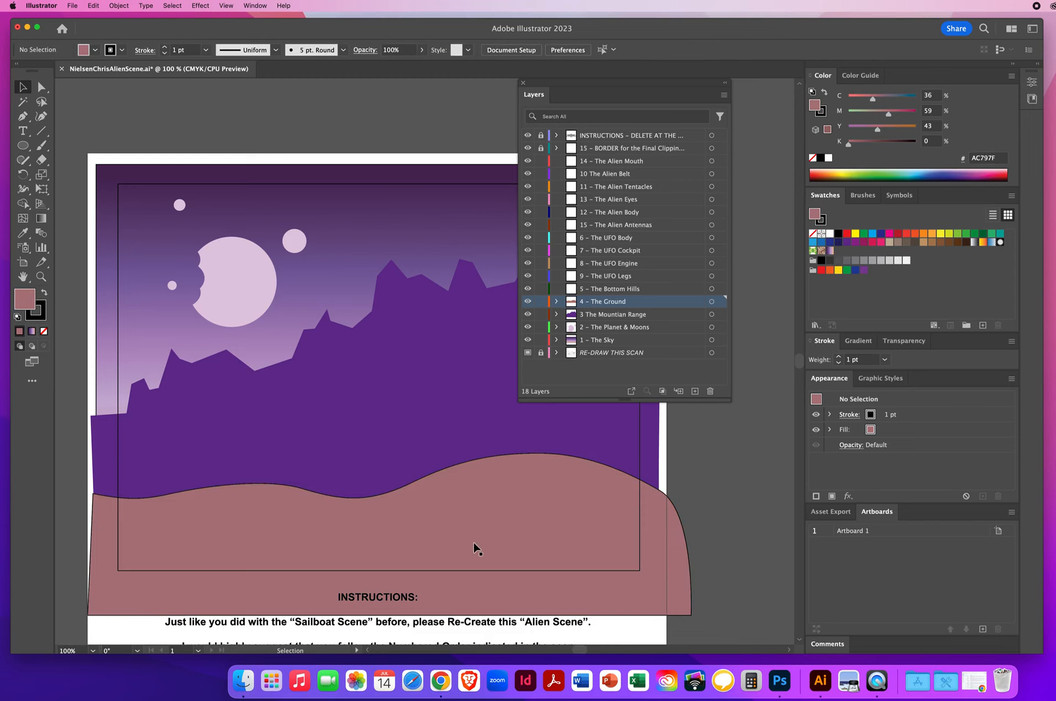
- Remove the black outline from the ground shape and deselect it
{"action": "left_click", "coordinate": [472, 477]}
{"action": "left_click", "coordinate": [42, 313]}
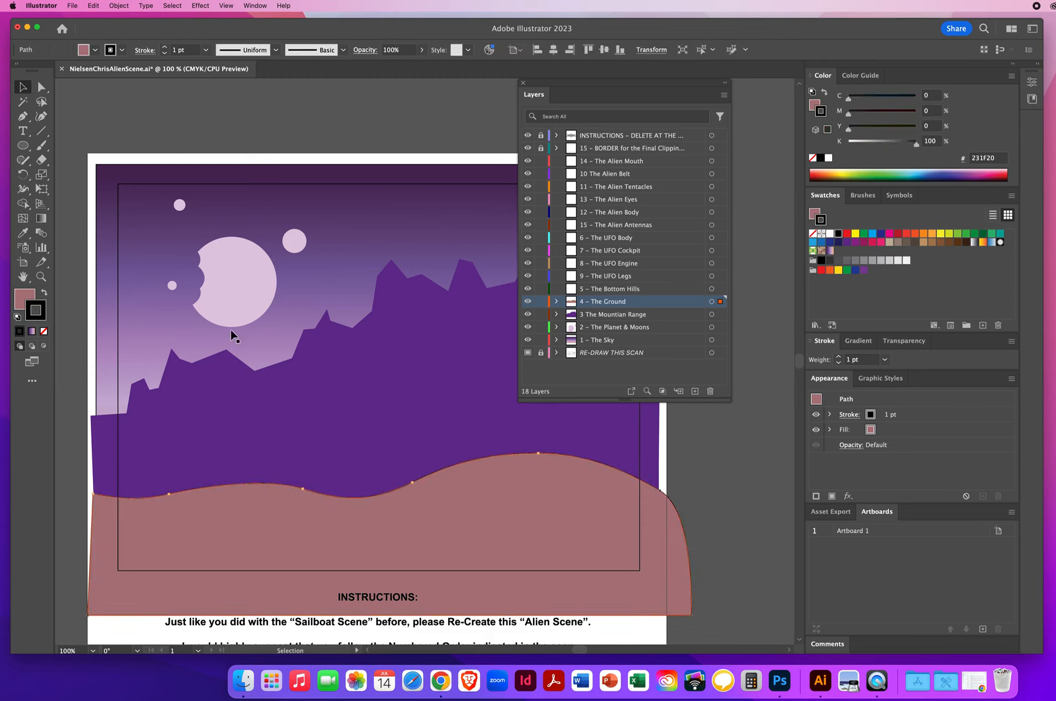
{"action": "key", "text": "slash"}
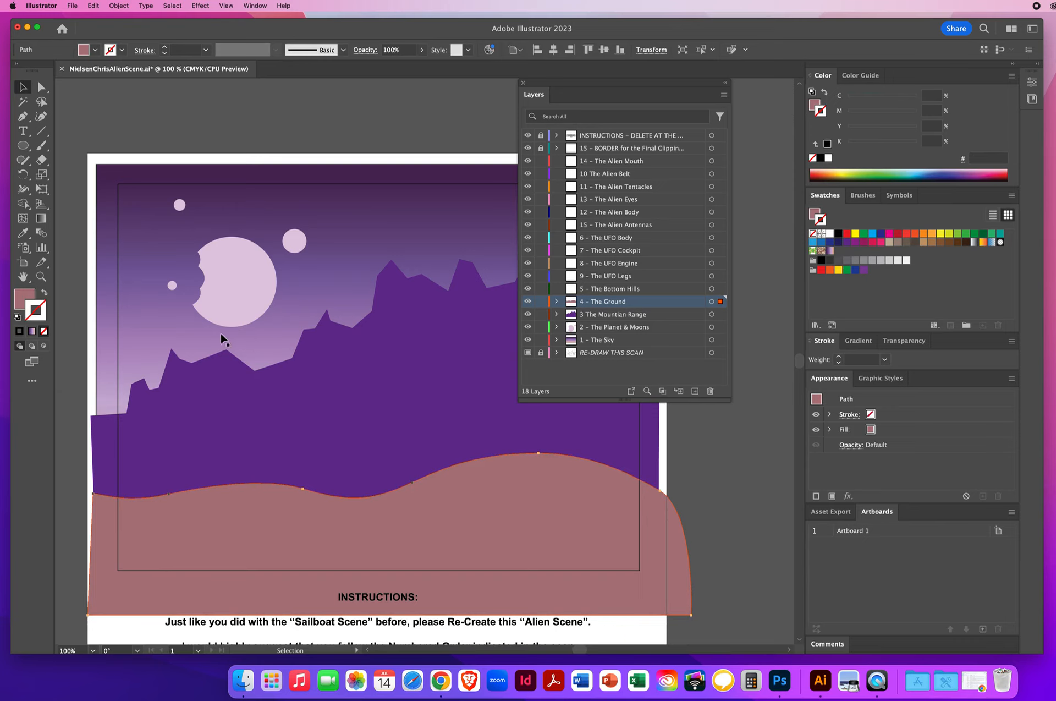
{"action": "left_click", "coordinate": [174, 113]}
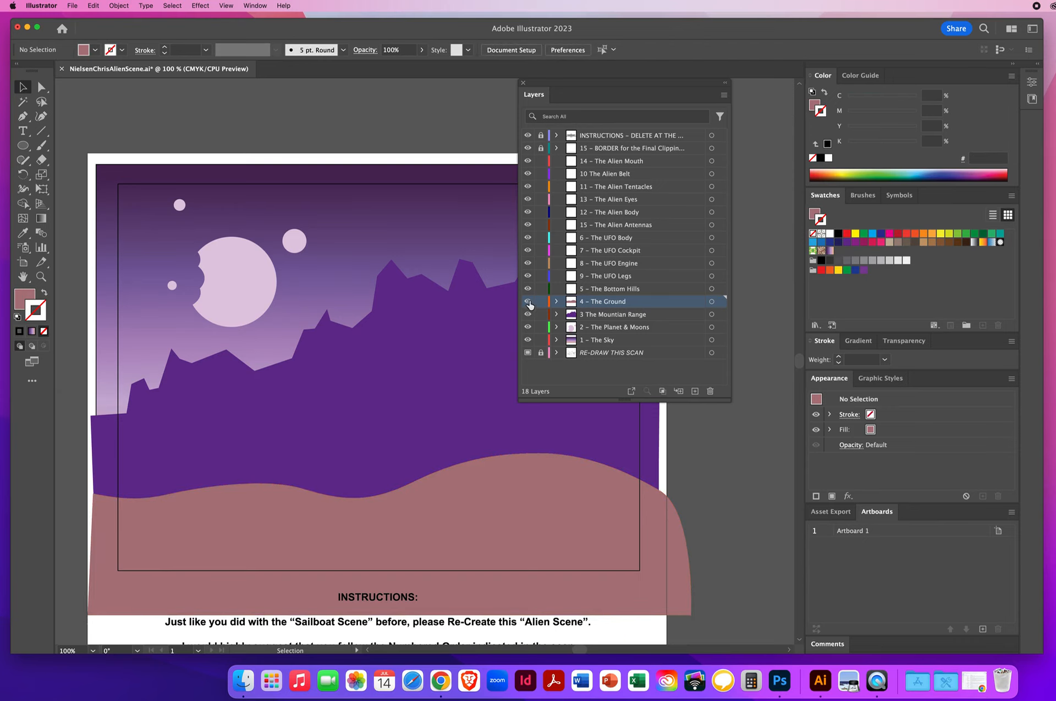
- With layers 1 to 4 hidden, set up the "5 – The Bottom Hills" layer for drawing with no fill and a 1 pt black stroke
{"action": "left_click_drag", "start_coordinate": [528, 301], "coordinate": [528, 341]}
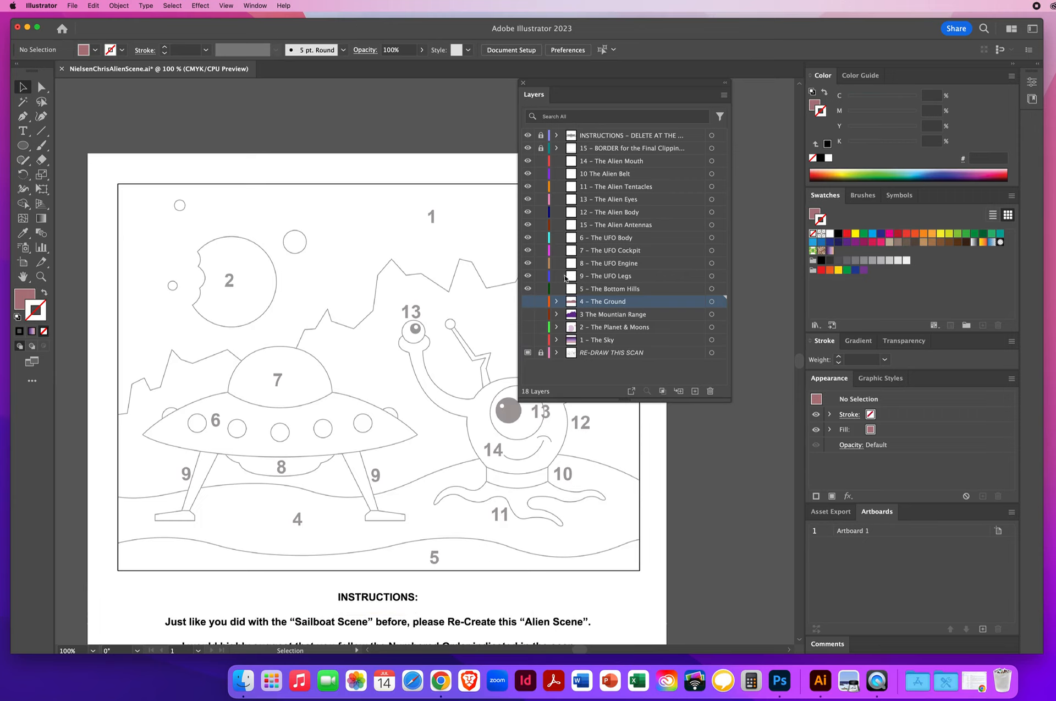
{"action": "left_click", "coordinate": [604, 292]}
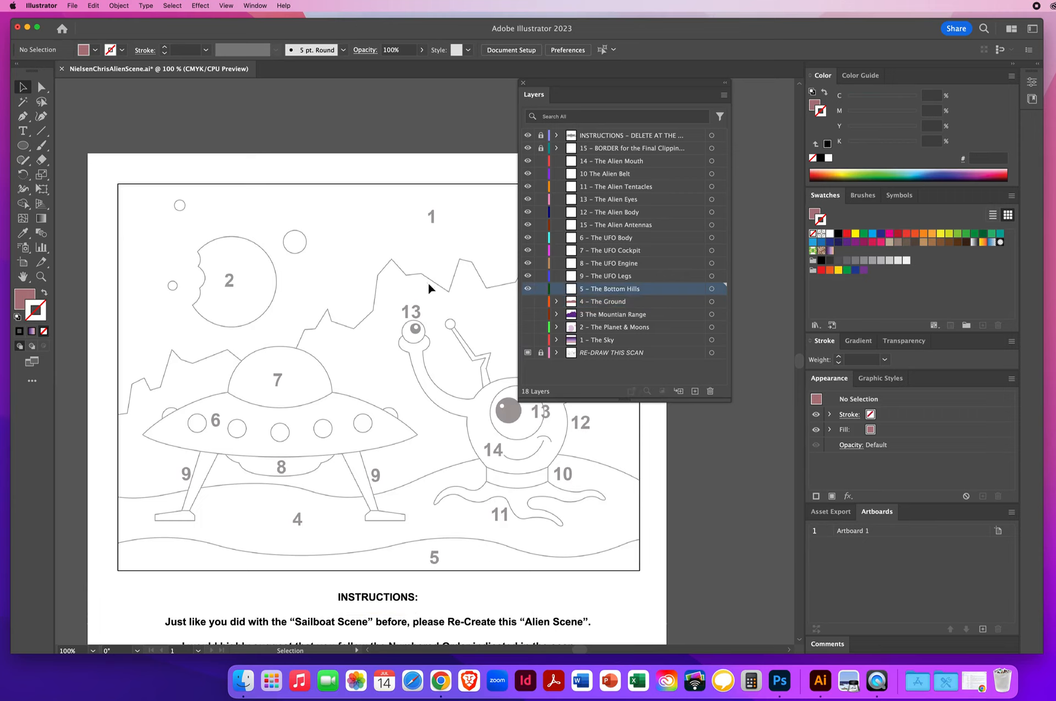
{"action": "key", "text": "d"}
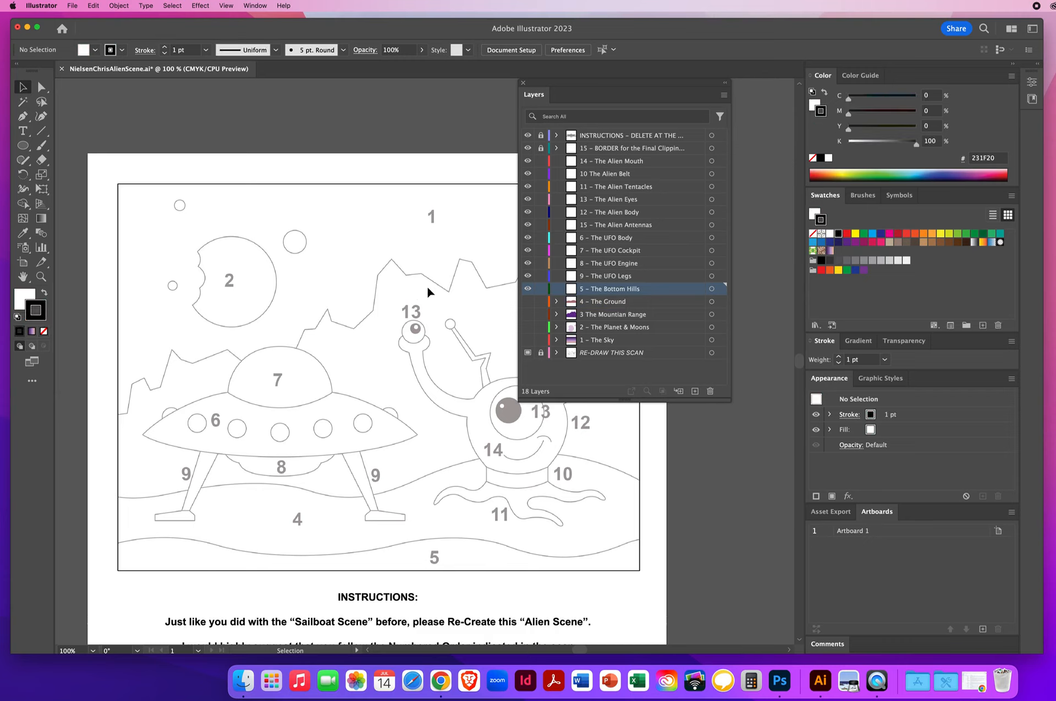
{"action": "left_click", "coordinate": [23, 297]}
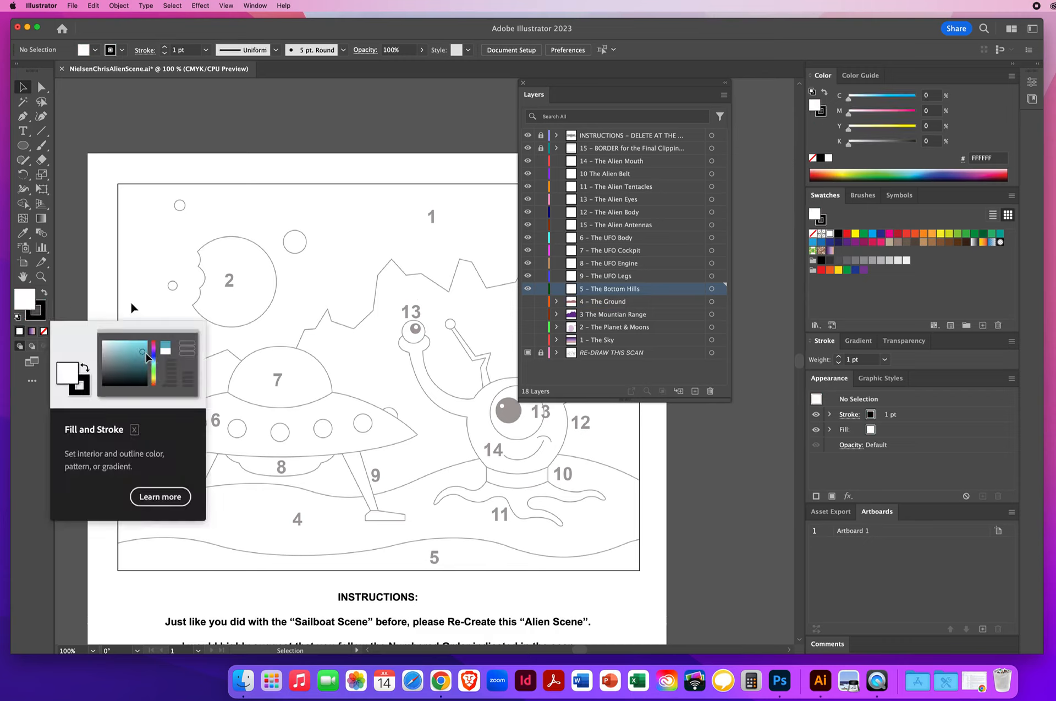
{"action": "key", "text": "slash"}
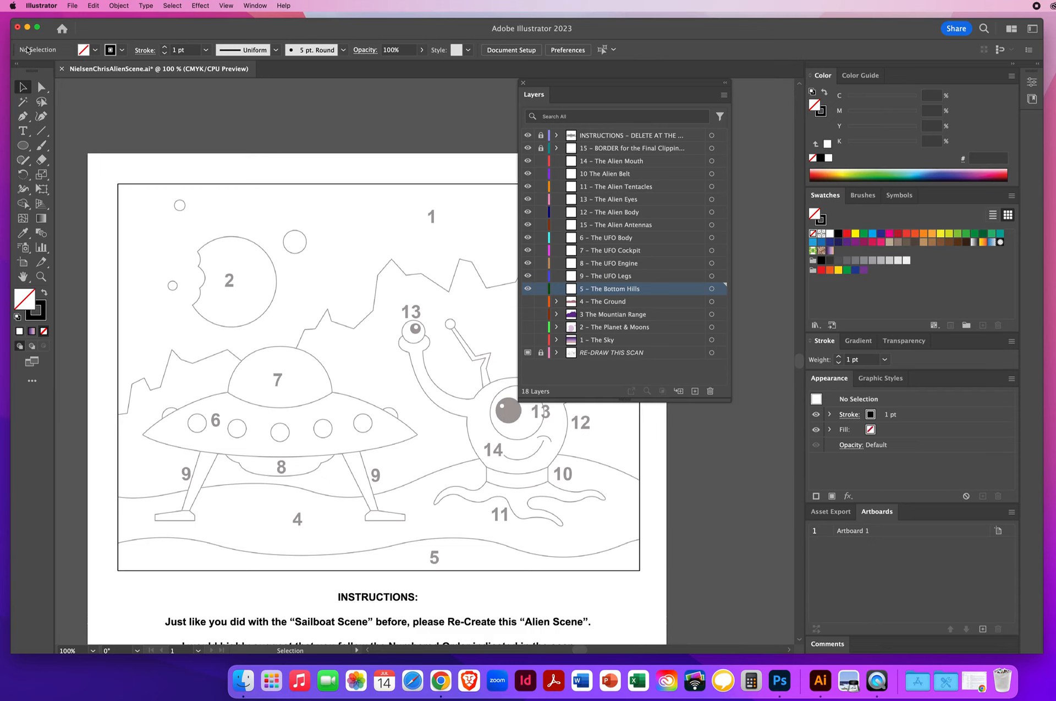
- Trace the bottom hills' wavy upper edge with curved Pen segments past both frame sides, and close the shape below the frame
{"action": "left_click", "coordinate": [23, 117]}
{"action": "scroll", "coordinate": [375, 404], "scroll_direction": "down", "scroll_amount": 3}
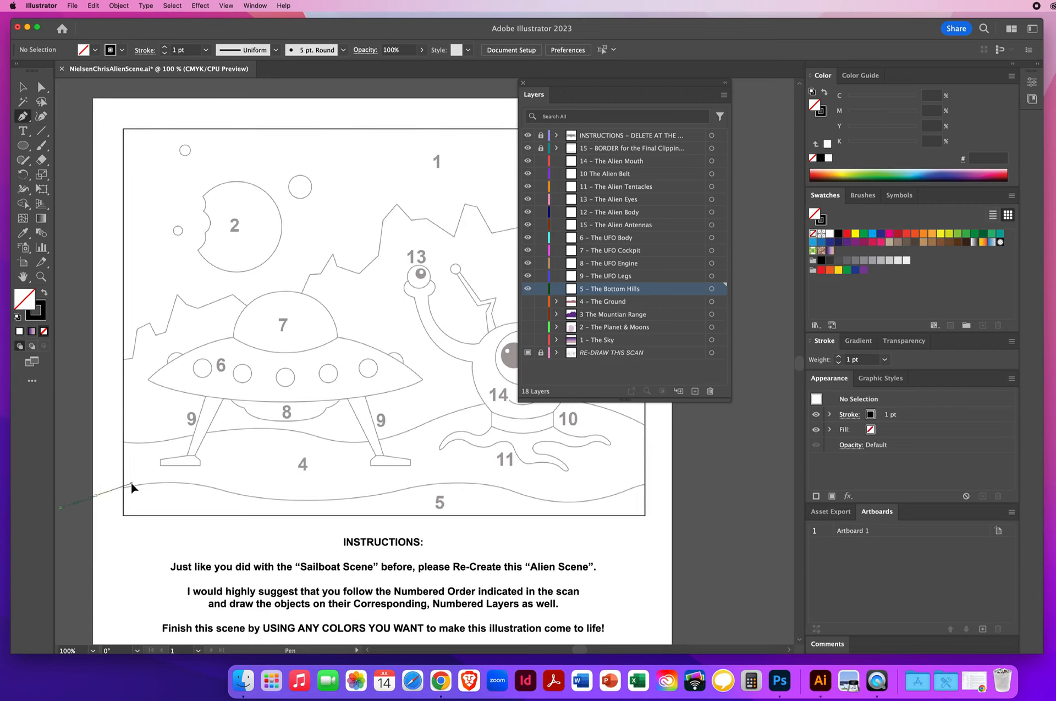
{"action": "left_click_drag", "start_coordinate": [132, 483], "coordinate": [132, 484]}
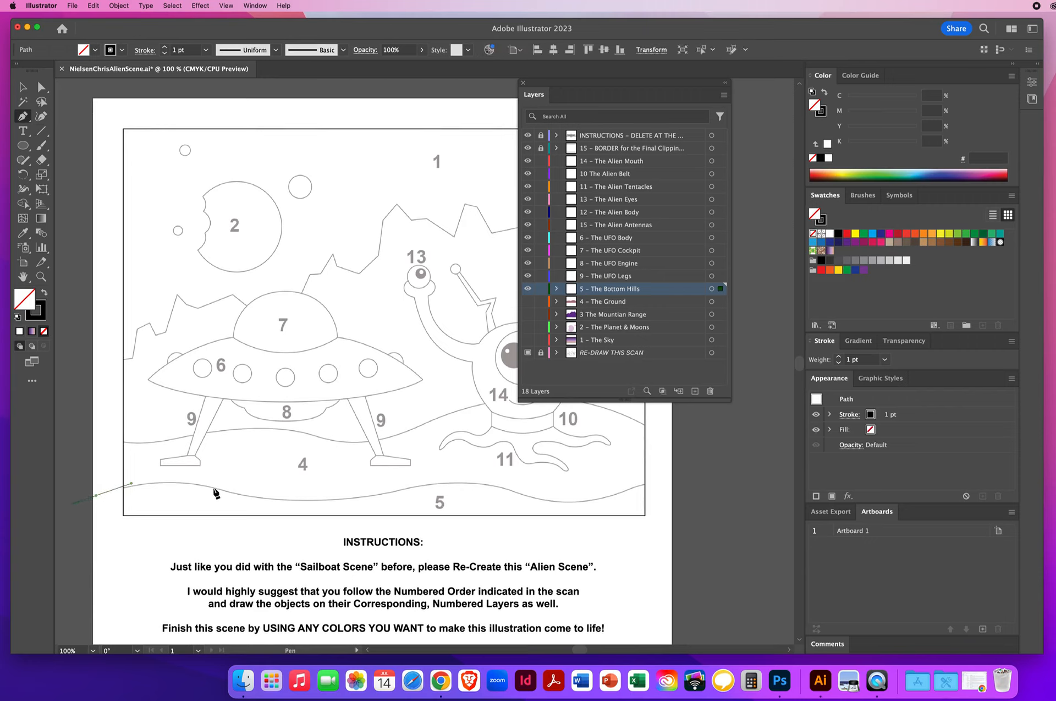
{"action": "left_click_drag", "start_coordinate": [214, 488], "coordinate": [255, 498]}
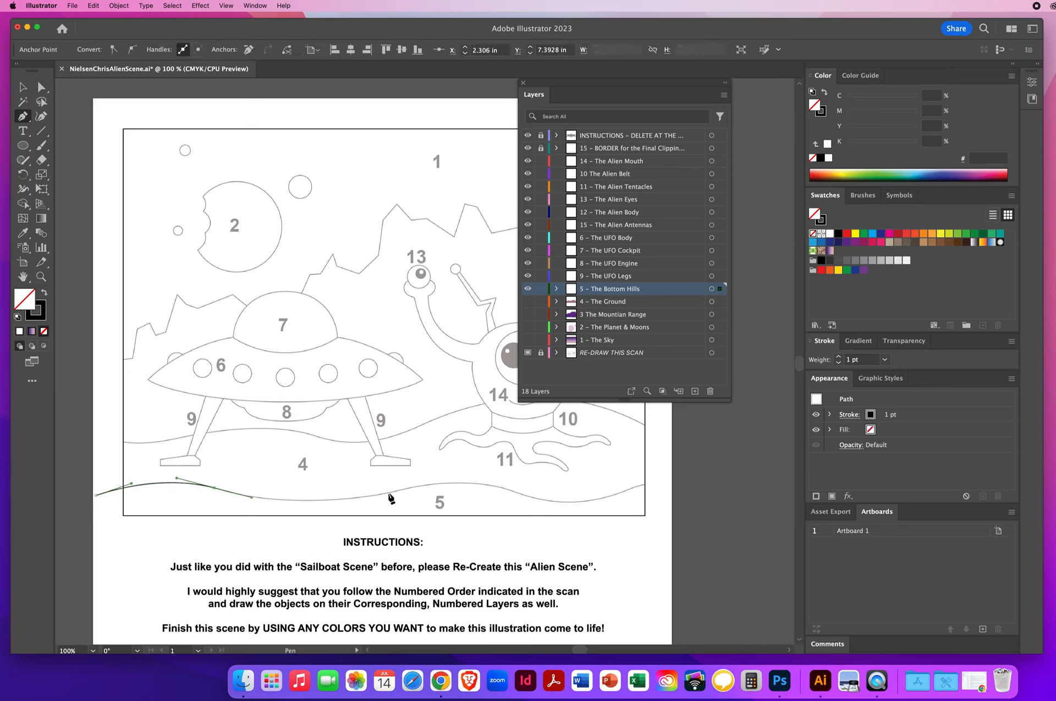
{"action": "left_click_drag", "start_coordinate": [388, 492], "coordinate": [455, 477]}
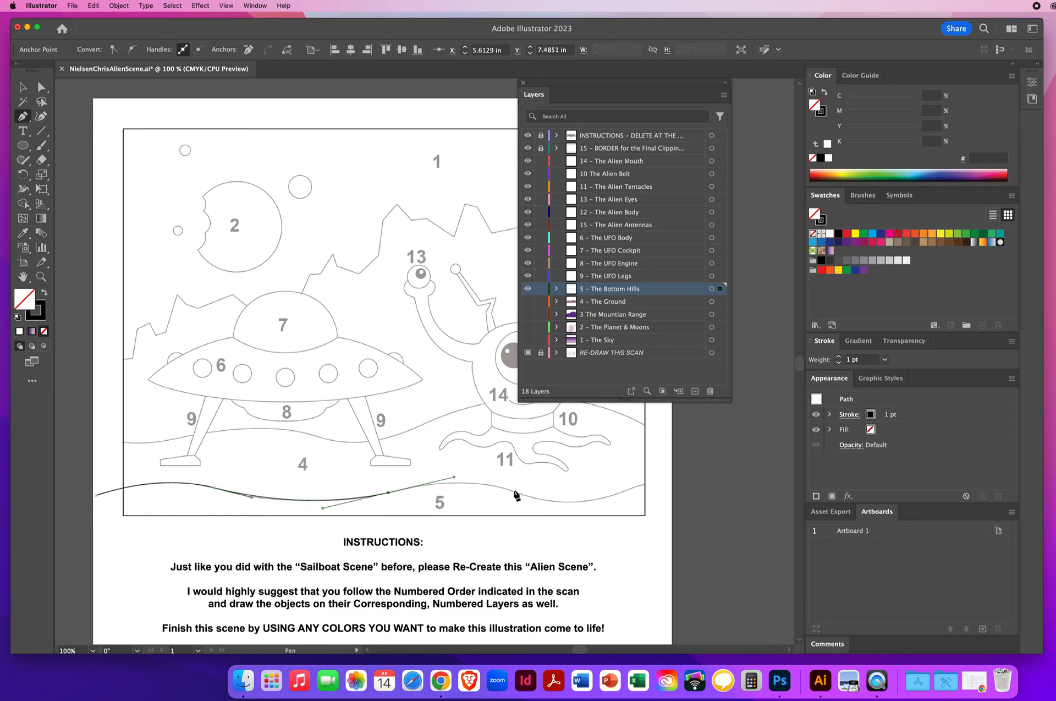
{"action": "left_click_drag", "start_coordinate": [518, 492], "coordinate": [552, 507]}
{"action": "left_click_drag", "start_coordinate": [626, 489], "coordinate": [668, 474]}
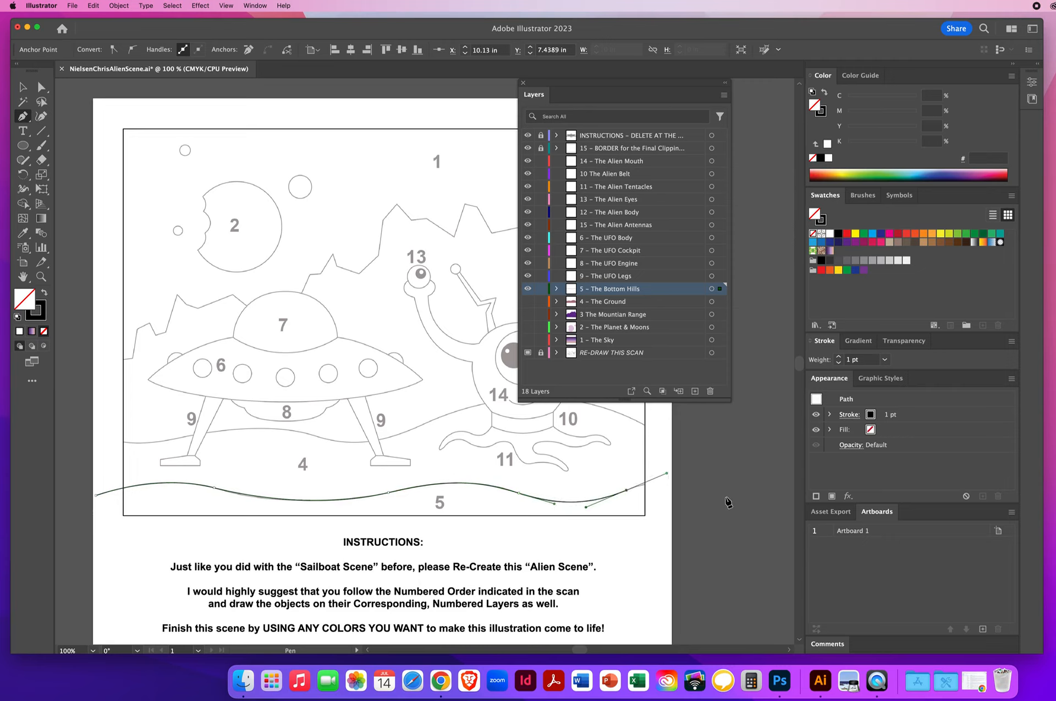
{"action": "left_click_drag", "start_coordinate": [727, 499], "coordinate": [744, 509]}
{"action": "left_click", "coordinate": [737, 611]}
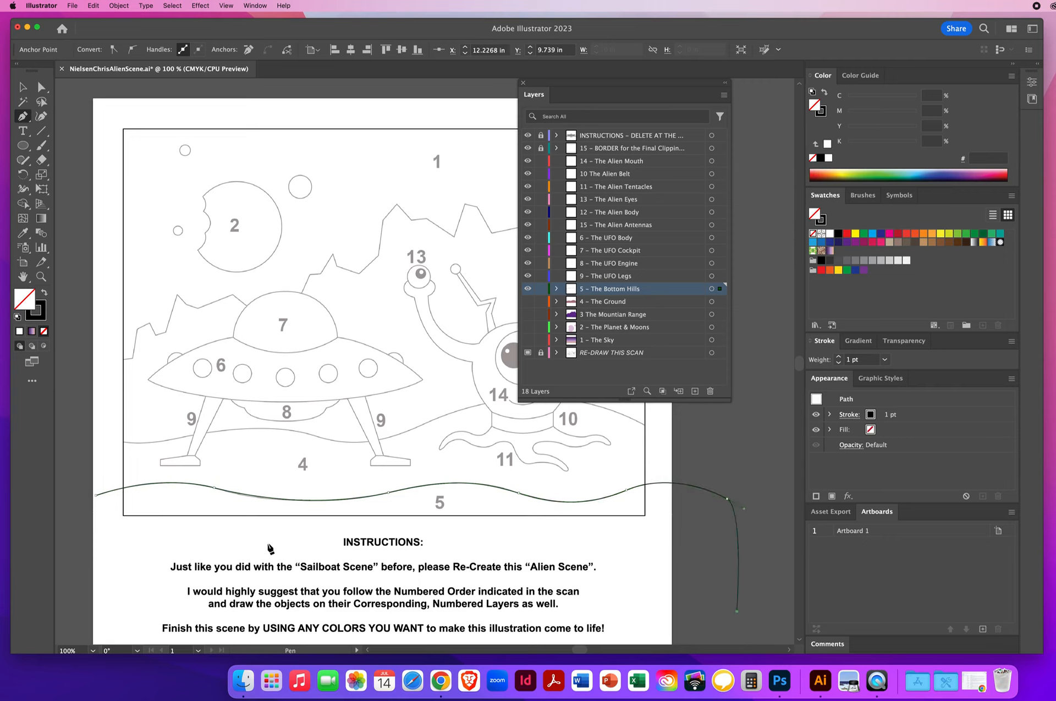
{"action": "left_click", "coordinate": [75, 587]}
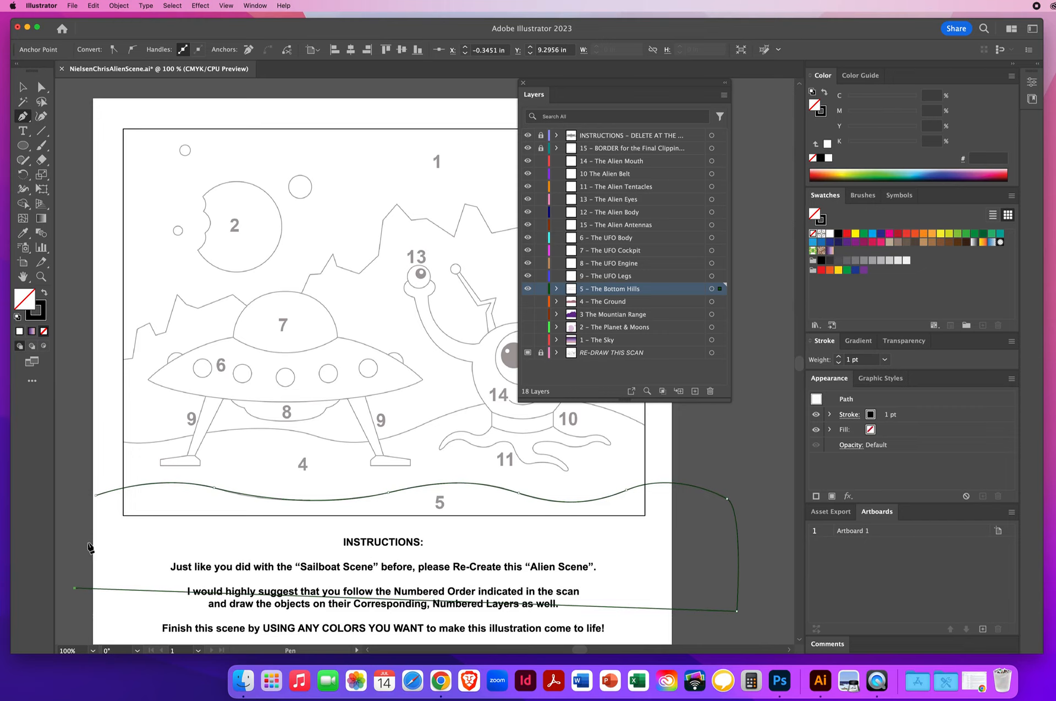
{"action": "left_click", "coordinate": [96, 496]}
- Show the ground, mountain, planet and sky layers, and copy the ground's fill and stroke settings onto the bottom hills shape with the Eyedropper
{"action": "left_click_drag", "start_coordinate": [529, 302], "coordinate": [529, 341]}
{"action": "key", "text": "v"}
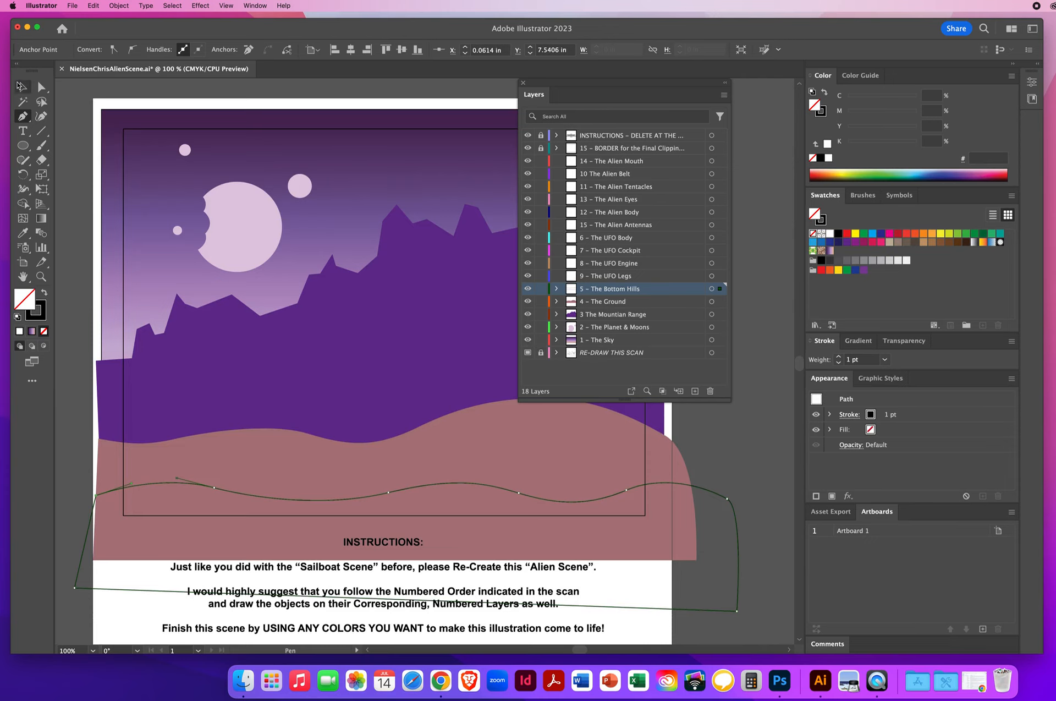
{"action": "left_click_drag", "start_coordinate": [743, 473], "coordinate": [716, 518]}
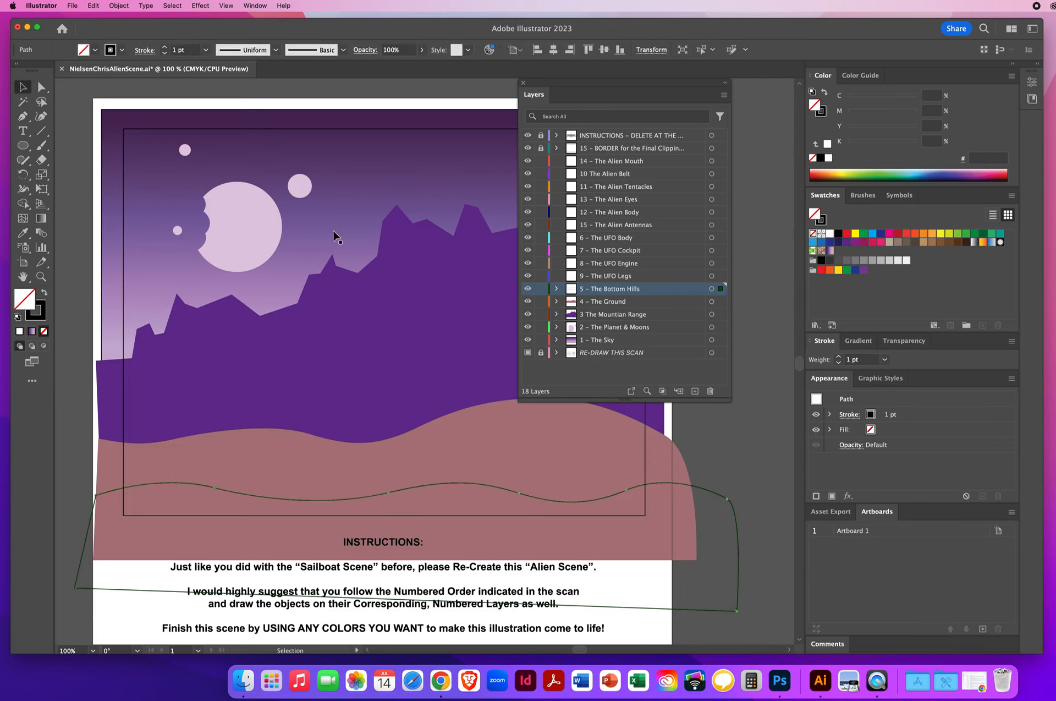
{"action": "left_click", "coordinate": [23, 236]}
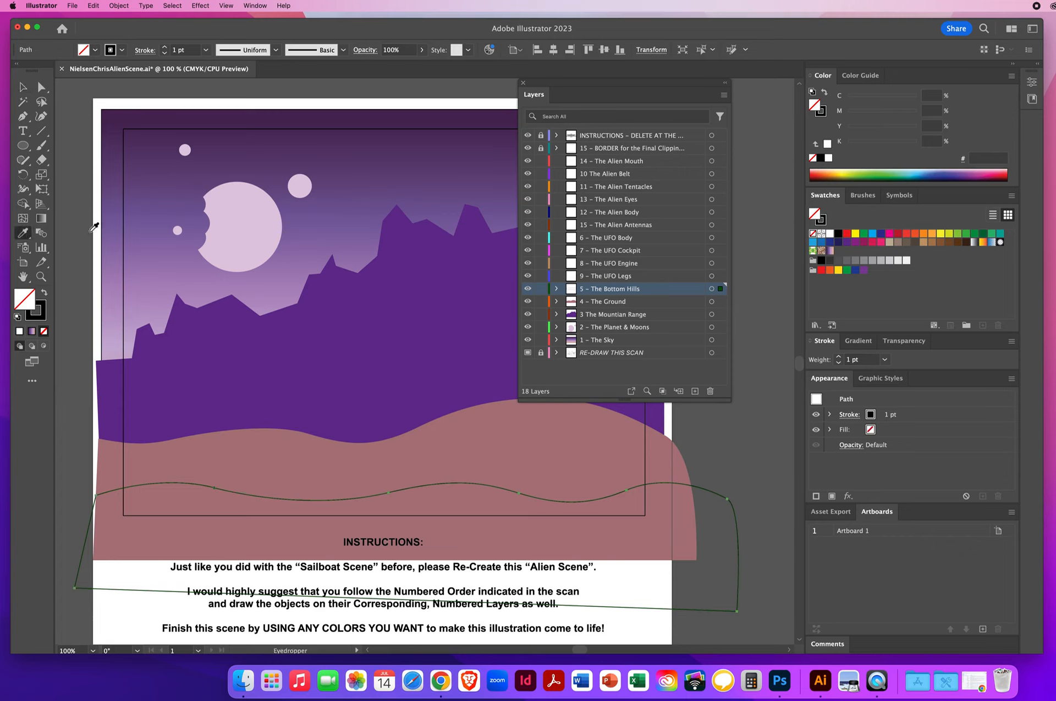
{"action": "left_click", "coordinate": [491, 438]}
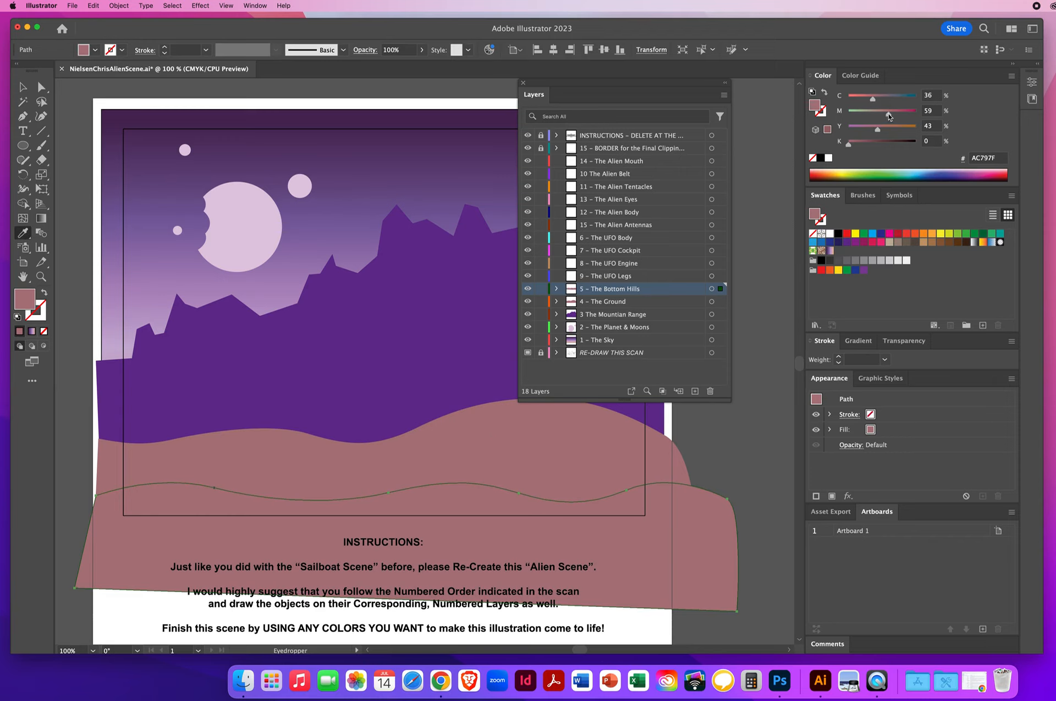
- Darken the bottom hills' fill to C 56, M 79, Y 64, K 15, and save the document
{"action": "mouse_move", "coordinate": [890, 114]}
{"action": "left_mouse_down"}
{"action": "mouse_move", "coordinate": [903, 115]}
{"action": "mouse_move", "coordinate": [881, 101]}
{"action": "mouse_move", "coordinate": [885, 132]}
{"action": "left_mouse_up"}
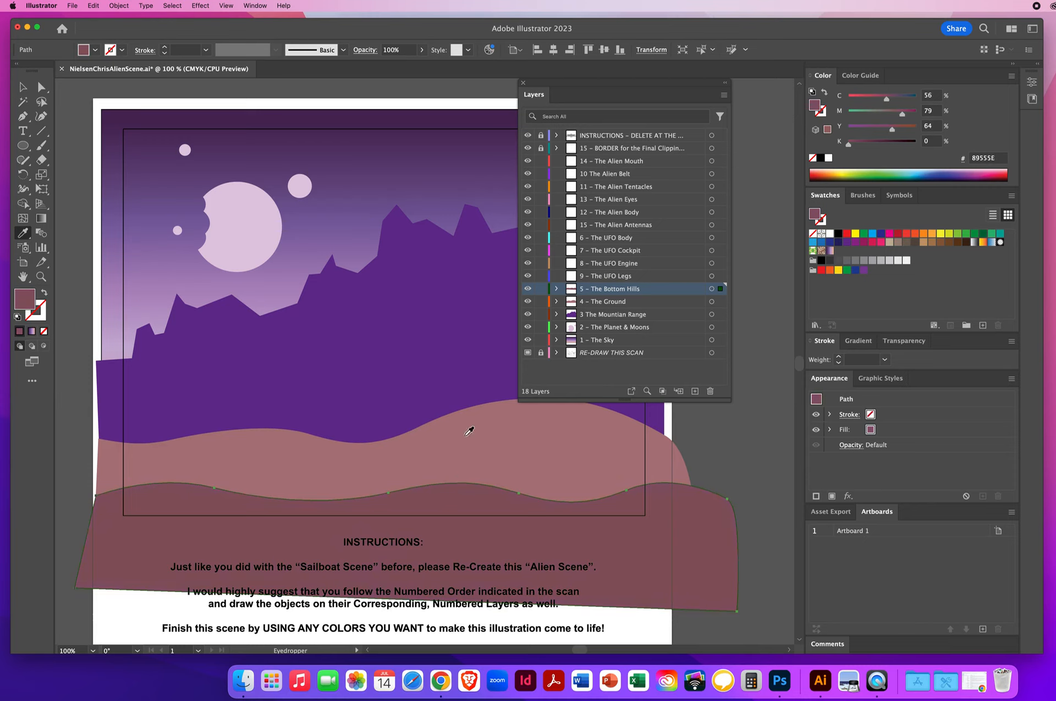
{"action": "left_click_drag", "start_coordinate": [851, 147], "coordinate": [860, 147]}
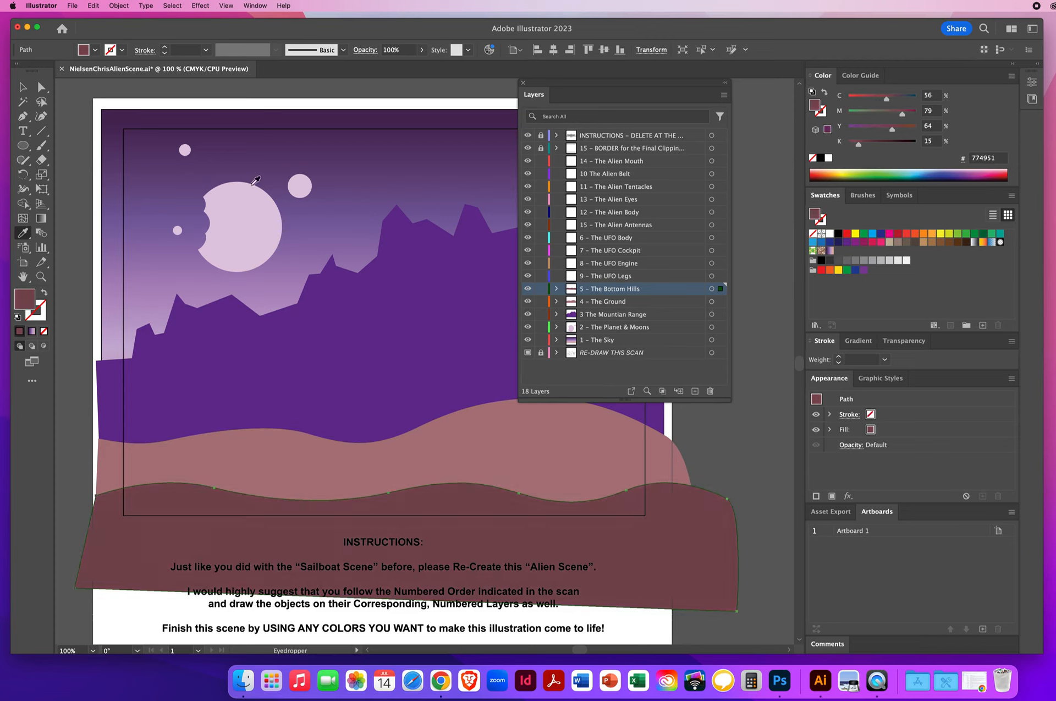
{"action": "left_click", "coordinate": [25, 87]}
{"action": "left_click", "coordinate": [76, 168]}
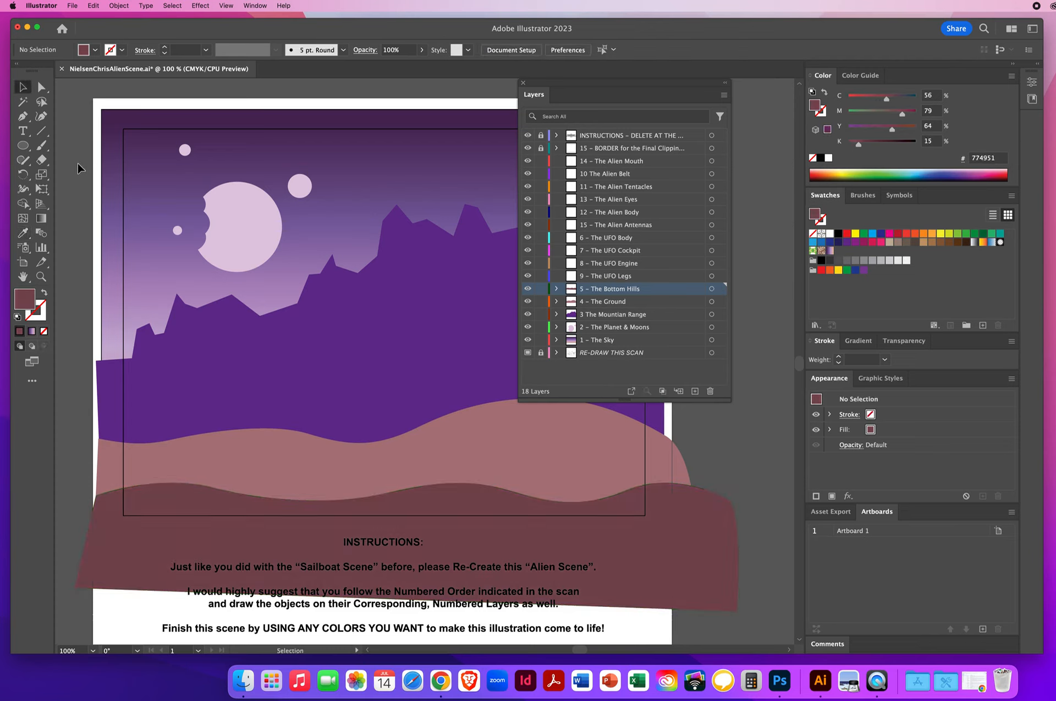
{"action": "left_click", "coordinate": [72, 6]}
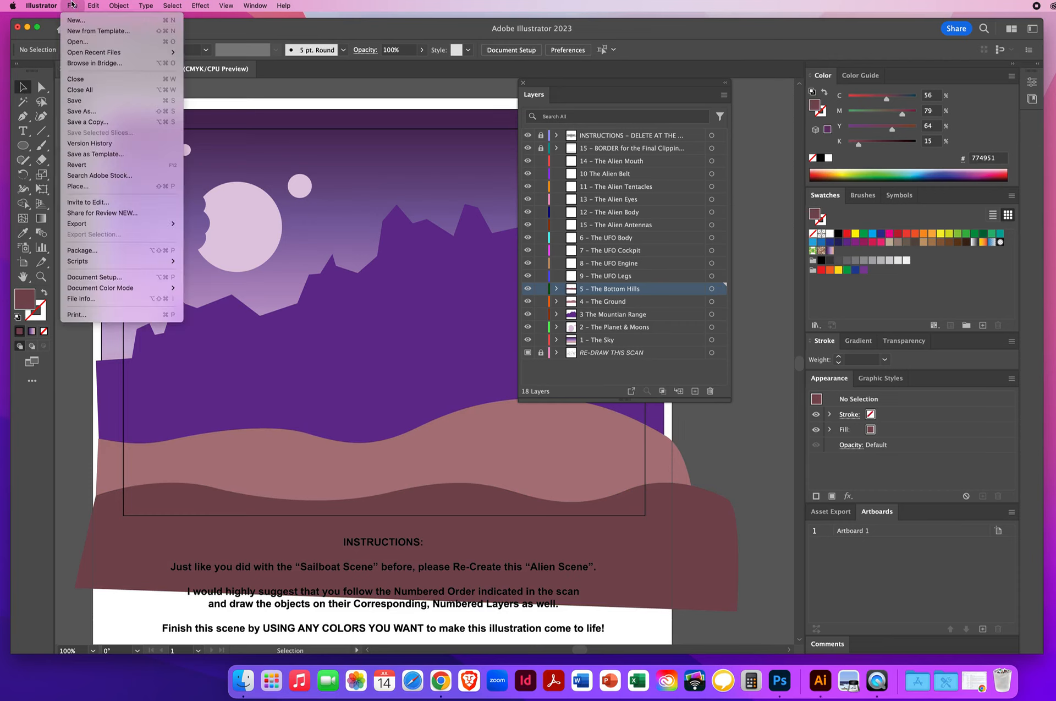
{"action": "left_click", "coordinate": [81, 101]}
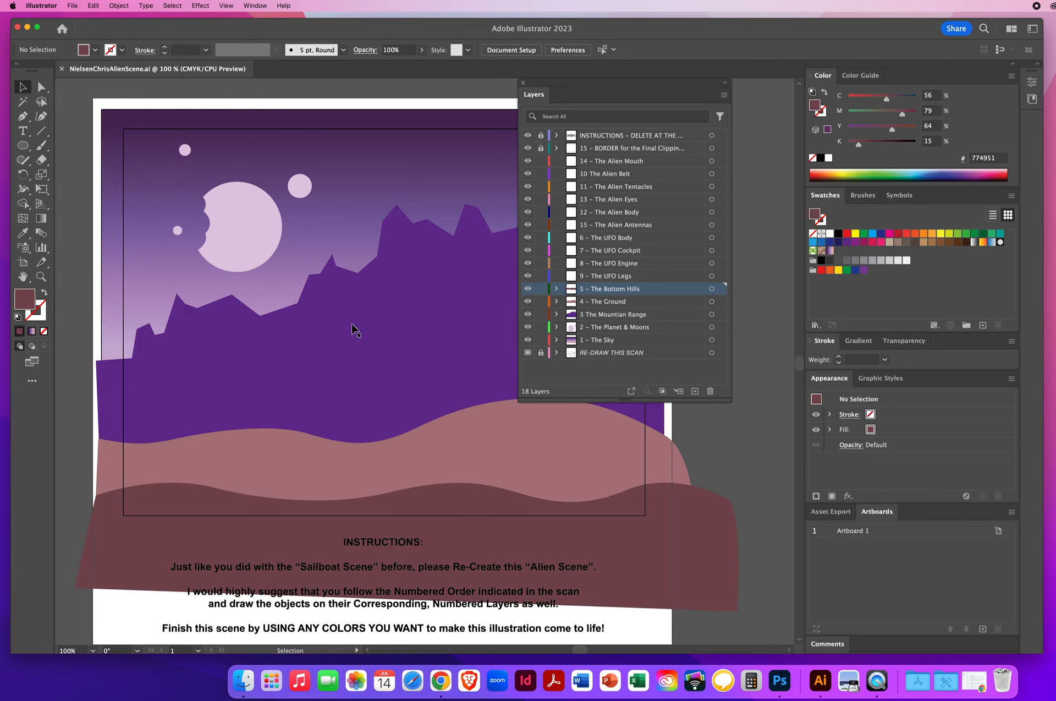
- With layers 1 to 5 hidden, set up the "9 – The UFO Legs" layer for drawing with no fill and a 1 pt black stroke
{"action": "left_click_drag", "start_coordinate": [547, 86], "coordinate": [661, 91]}
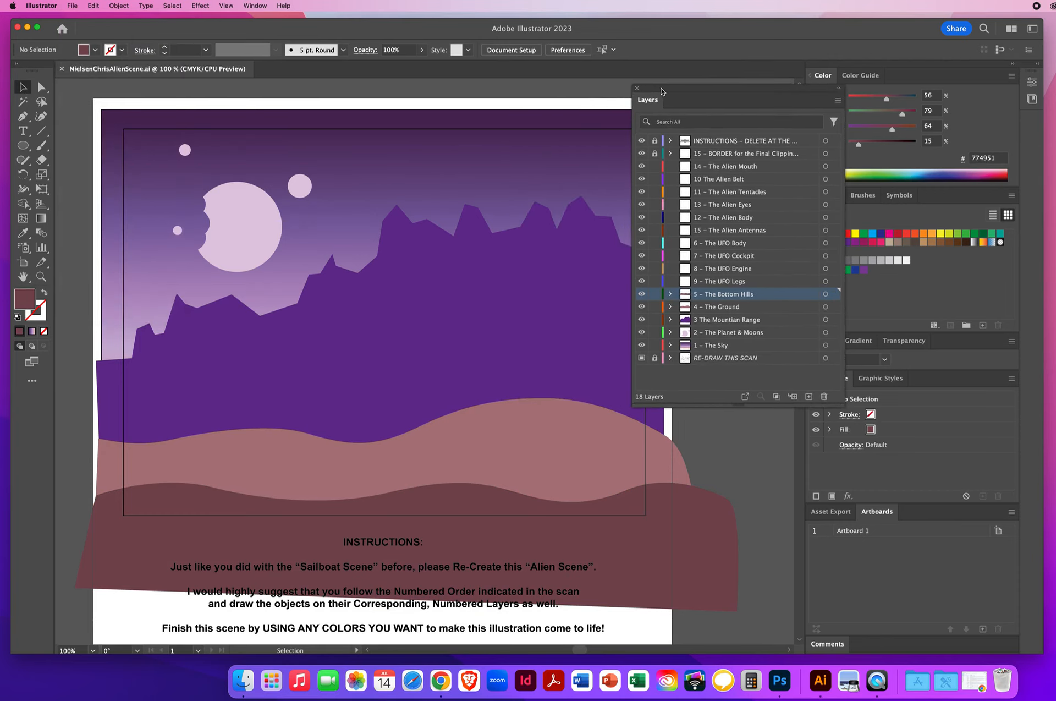
{"action": "left_click_drag", "start_coordinate": [641, 293], "coordinate": [642, 348]}
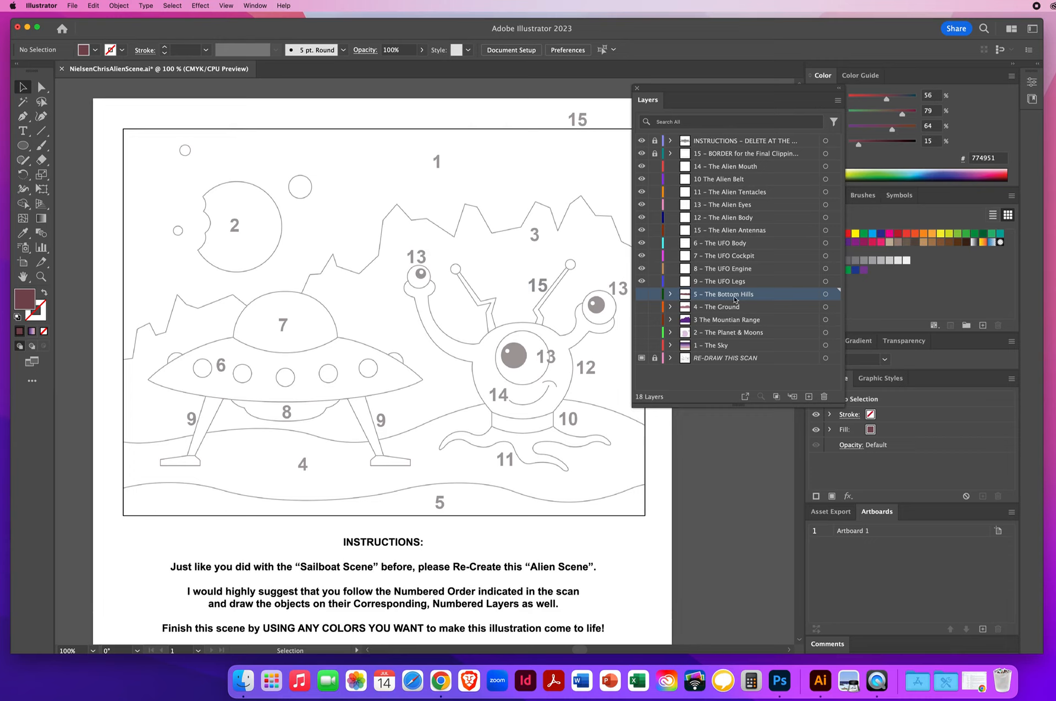
{"action": "left_click", "coordinate": [725, 282]}
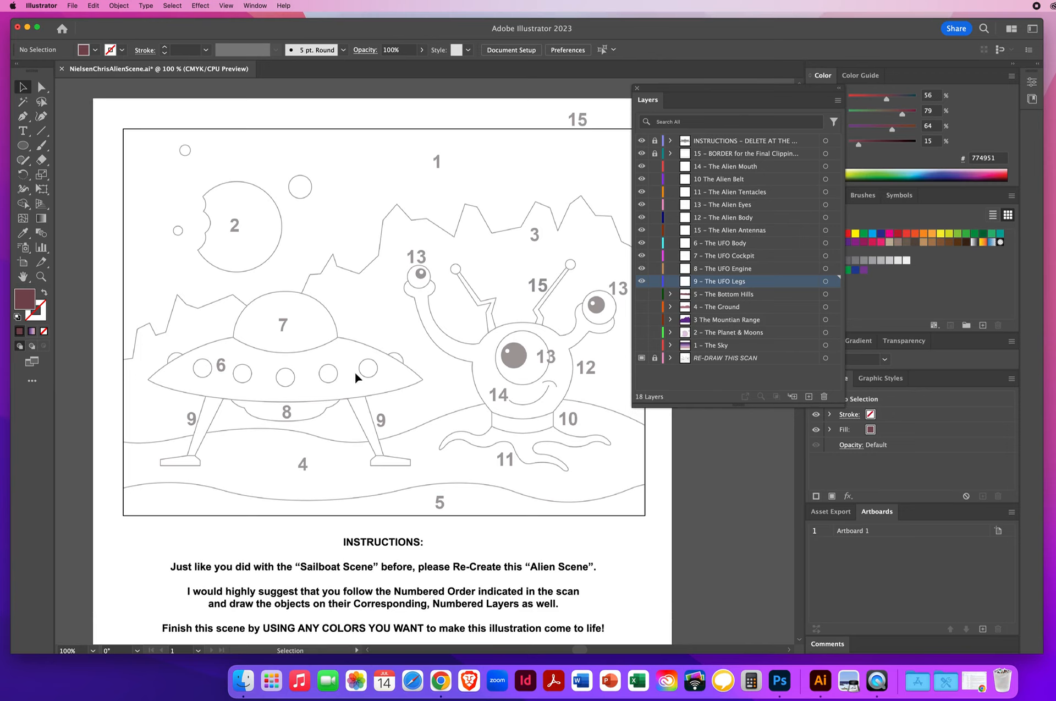
{"action": "key", "text": "d"}
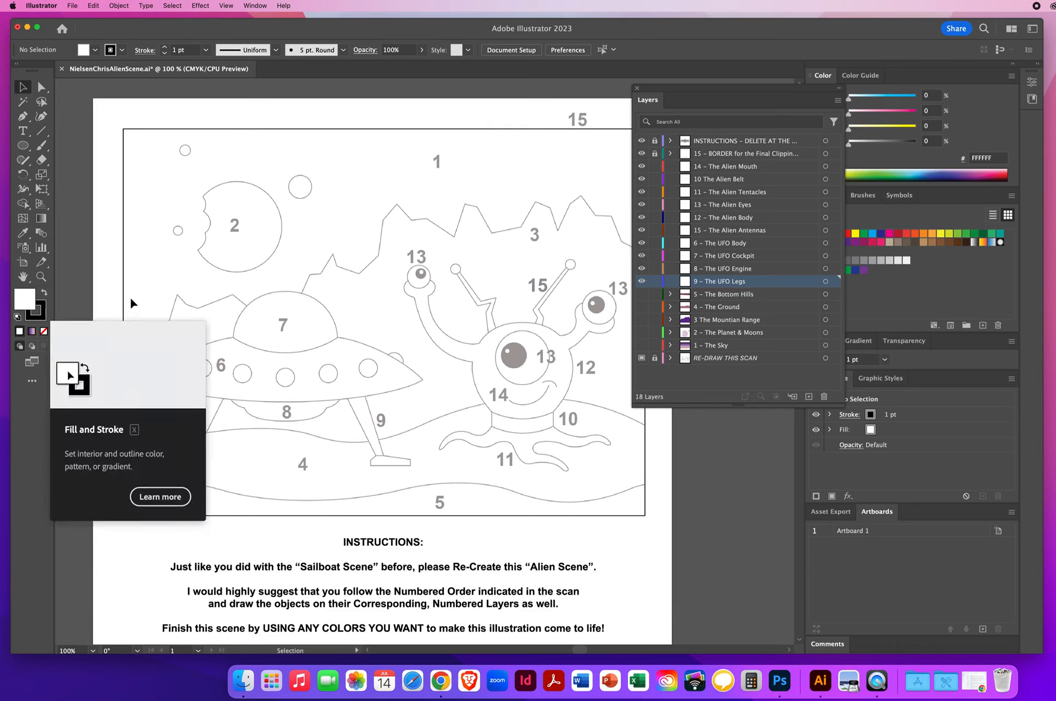
{"action": "key", "text": "slash"}
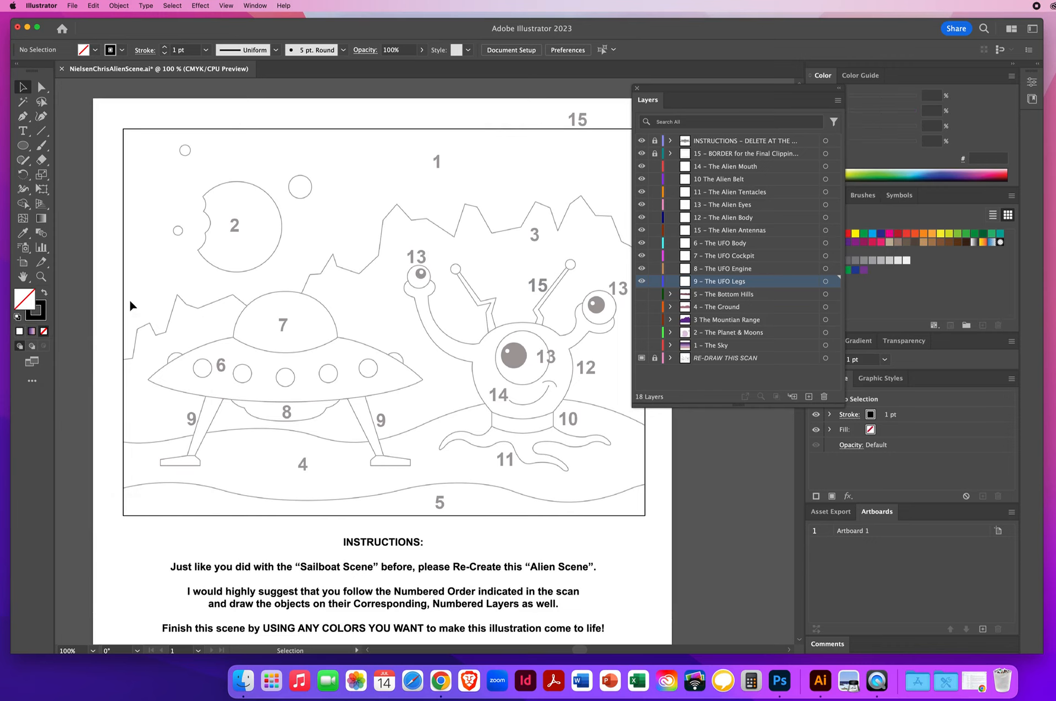
- Draw the left UFO leg as a closed four-corner Pen shape, extending up into the UFO body and down into the foot
{"action": "left_click", "coordinate": [41, 276]}
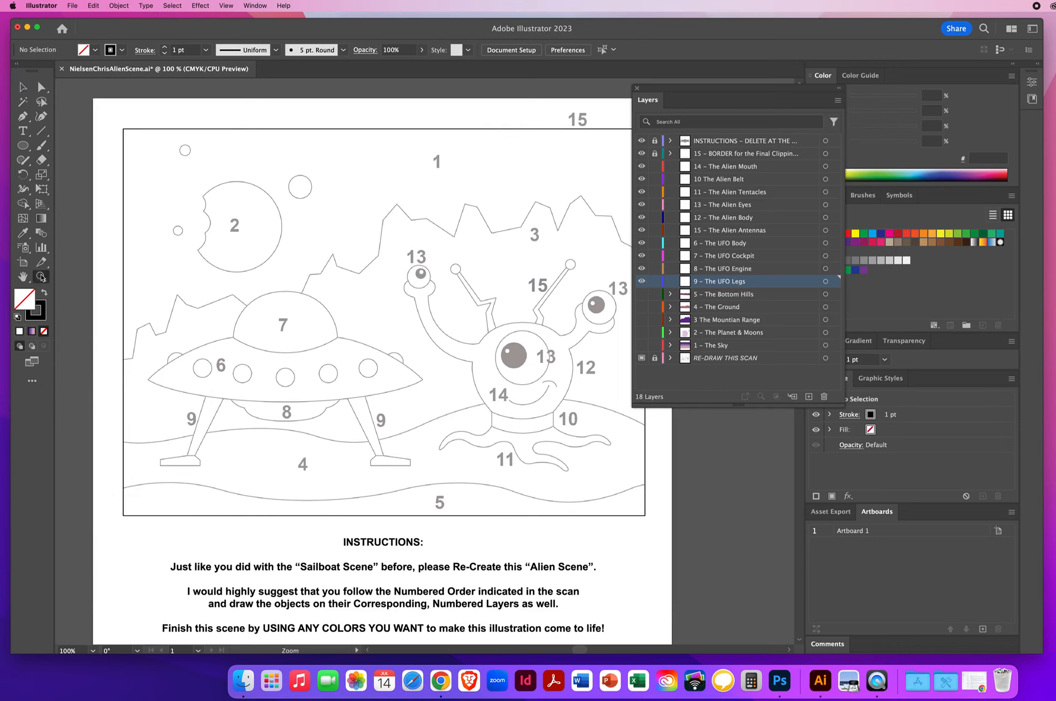
{"action": "left_click", "coordinate": [237, 422]}
{"action": "left_click", "coordinate": [389, 391]}
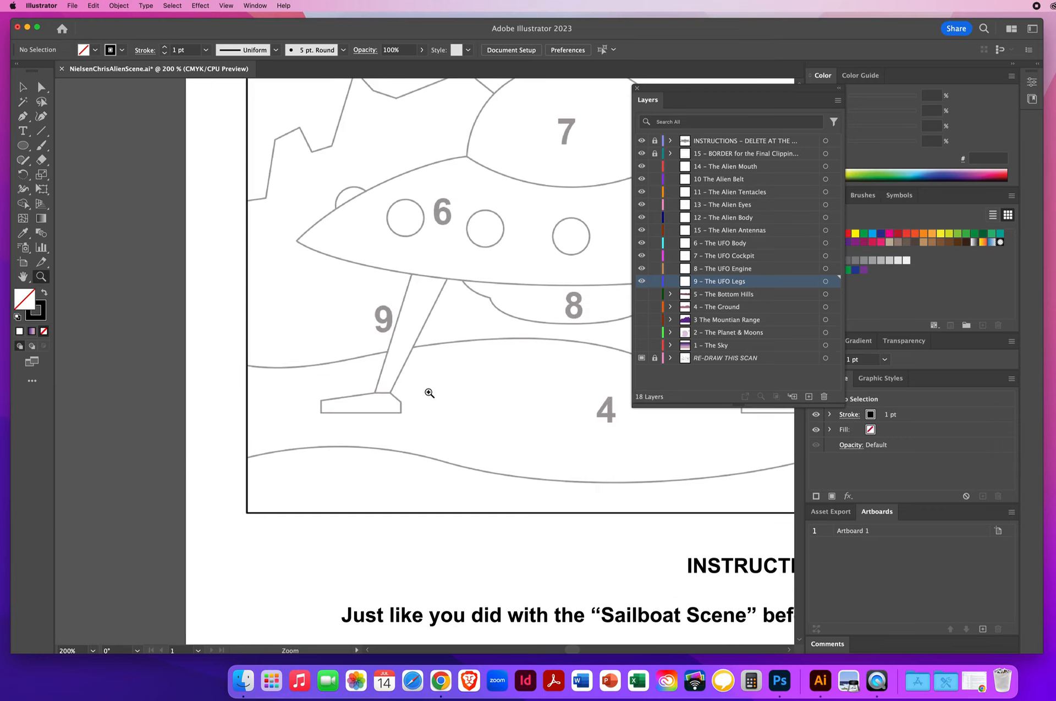
{"action": "left_click", "coordinate": [428, 393]}
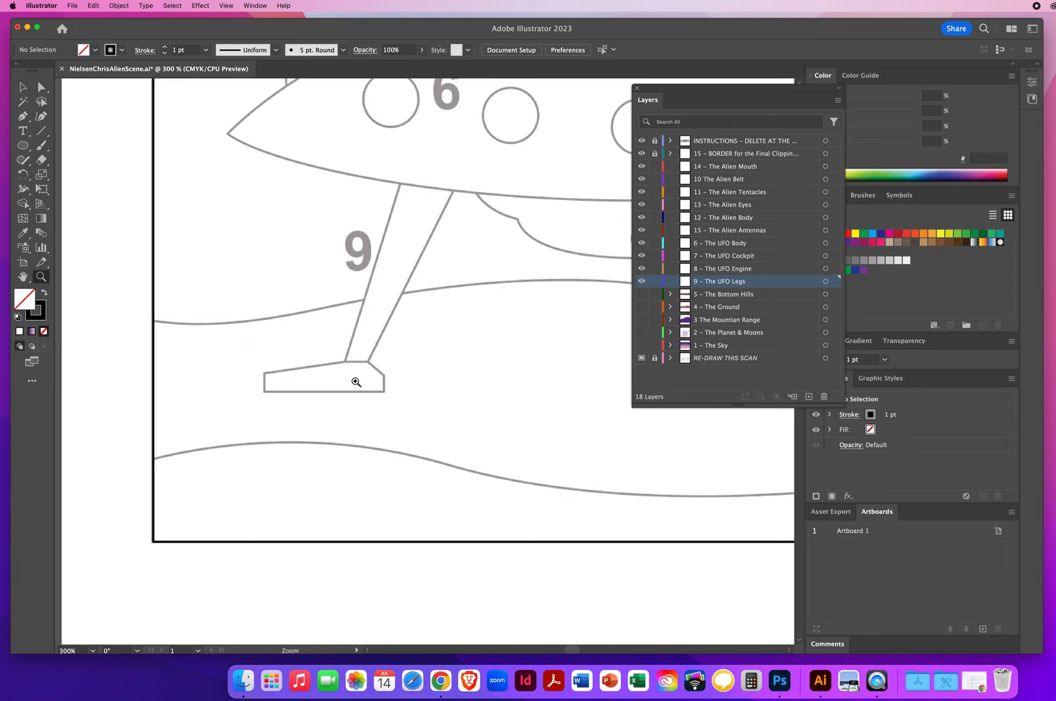
{"action": "left_click", "coordinate": [23, 116]}
{"action": "left_click", "coordinate": [327, 380]}
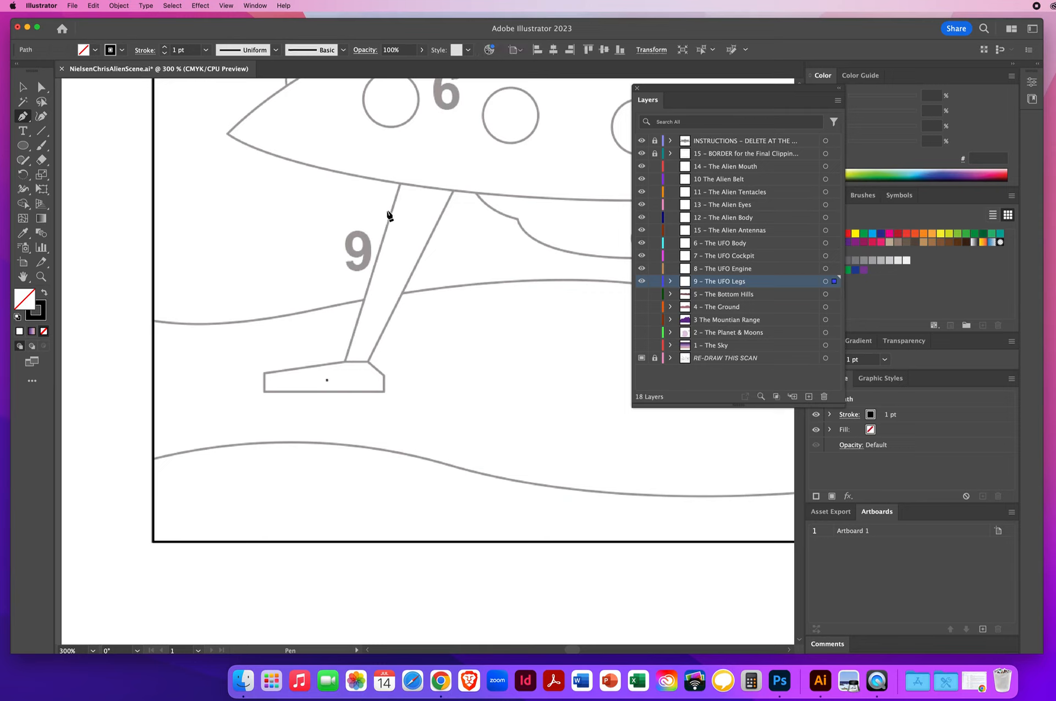
{"action": "left_click", "coordinate": [406, 148]}
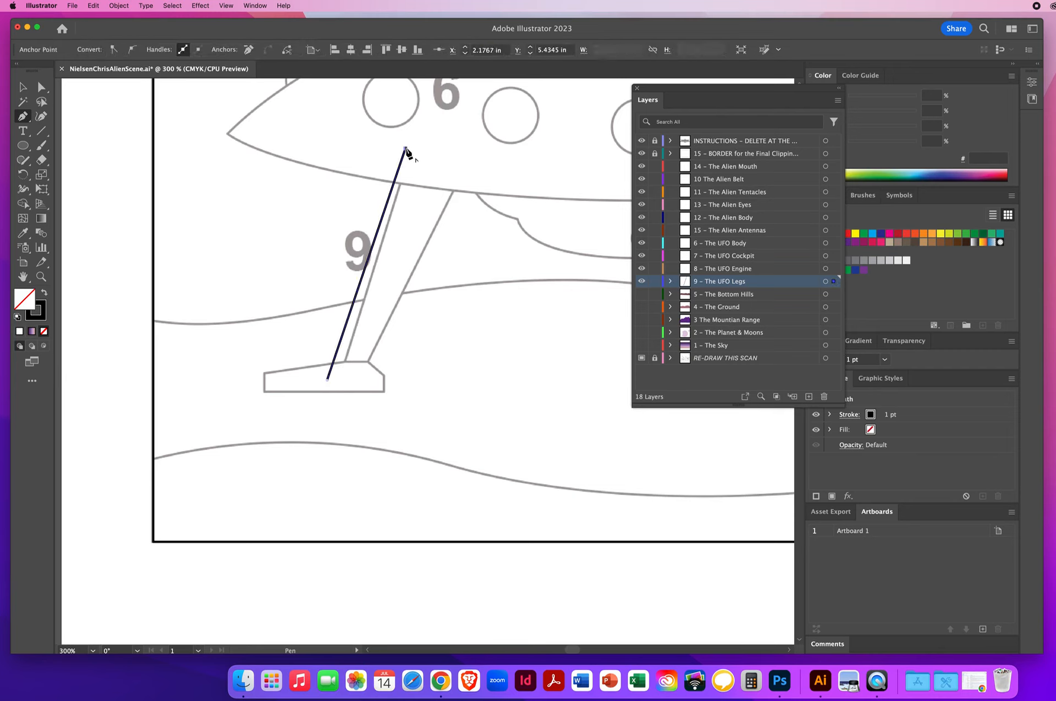
{"action": "left_click", "coordinate": [473, 161]}
{"action": "left_click", "coordinate": [367, 381]}
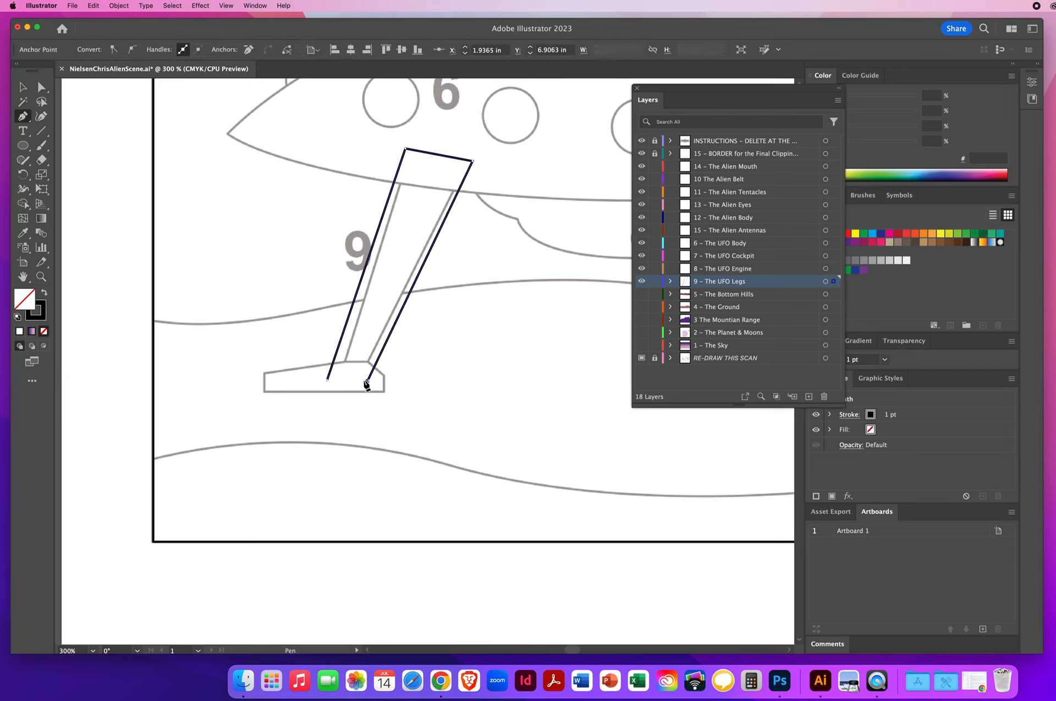
{"action": "left_click", "coordinate": [327, 380]}
- Move the left leg's four anchor points individually with Direct Selection so its sides align with the scanned leg lines
{"action": "left_click", "coordinate": [42, 88]}
{"action": "left_click", "coordinate": [43, 90]}
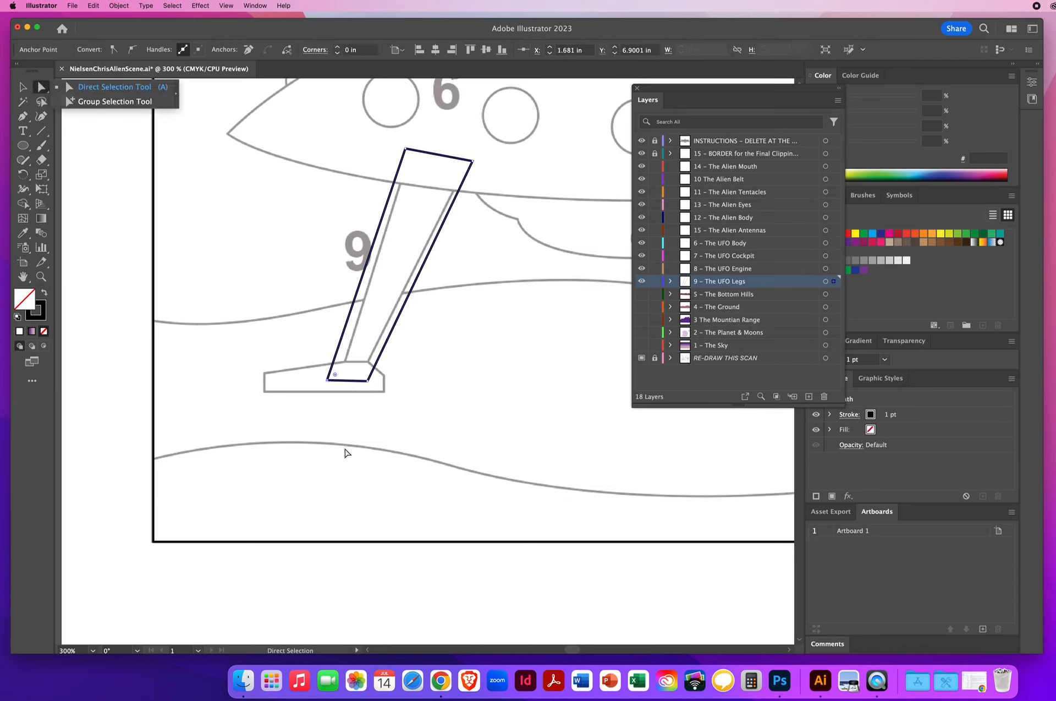
{"action": "left_click", "coordinate": [336, 383]}
{"action": "left_click_drag", "start_coordinate": [335, 379], "coordinate": [340, 379]}
{"action": "left_click_drag", "start_coordinate": [405, 148], "coordinate": [409, 154]}
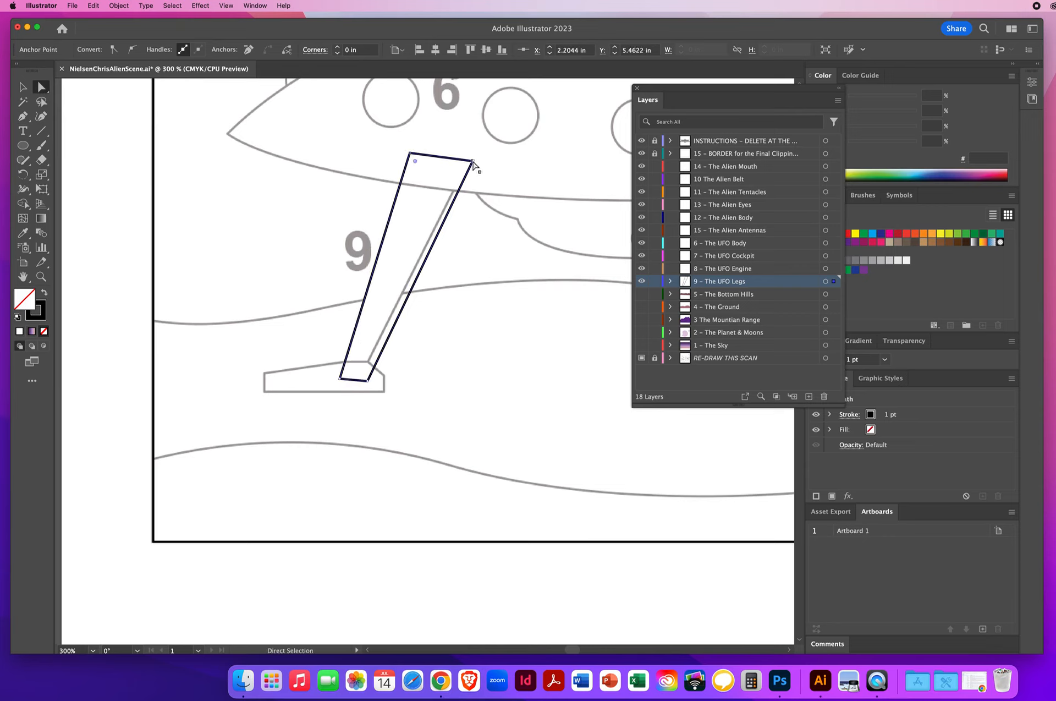
{"action": "left_click_drag", "start_coordinate": [472, 162], "coordinate": [465, 165]}
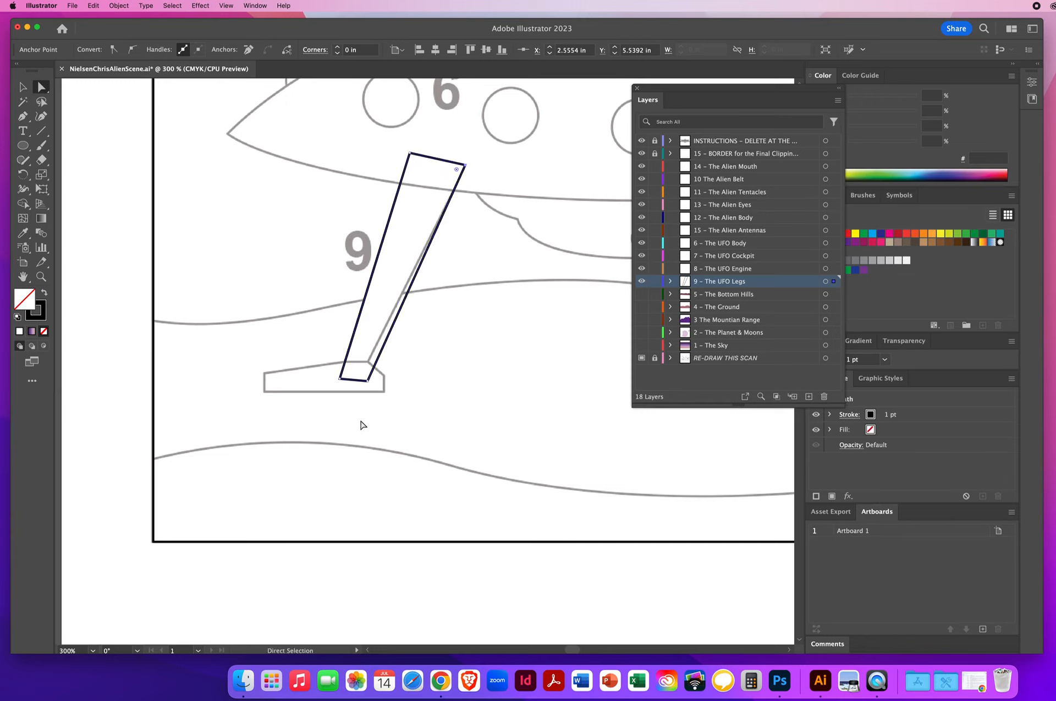
{"action": "left_click_drag", "start_coordinate": [367, 380], "coordinate": [360, 381]}
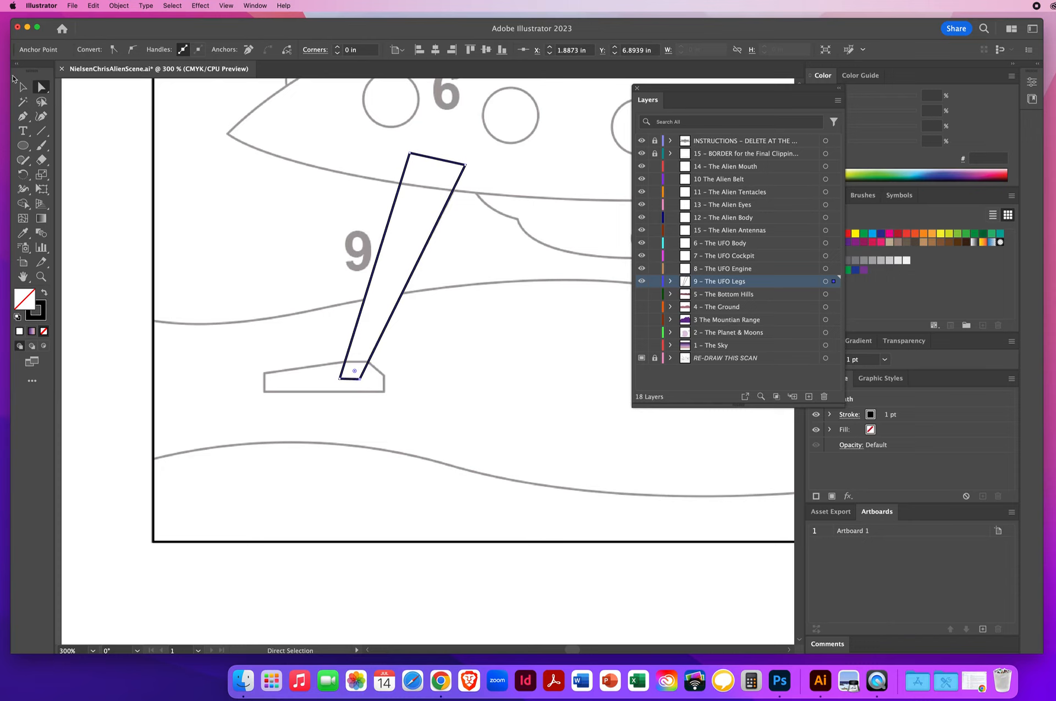
{"action": "left_click", "coordinate": [252, 269]}
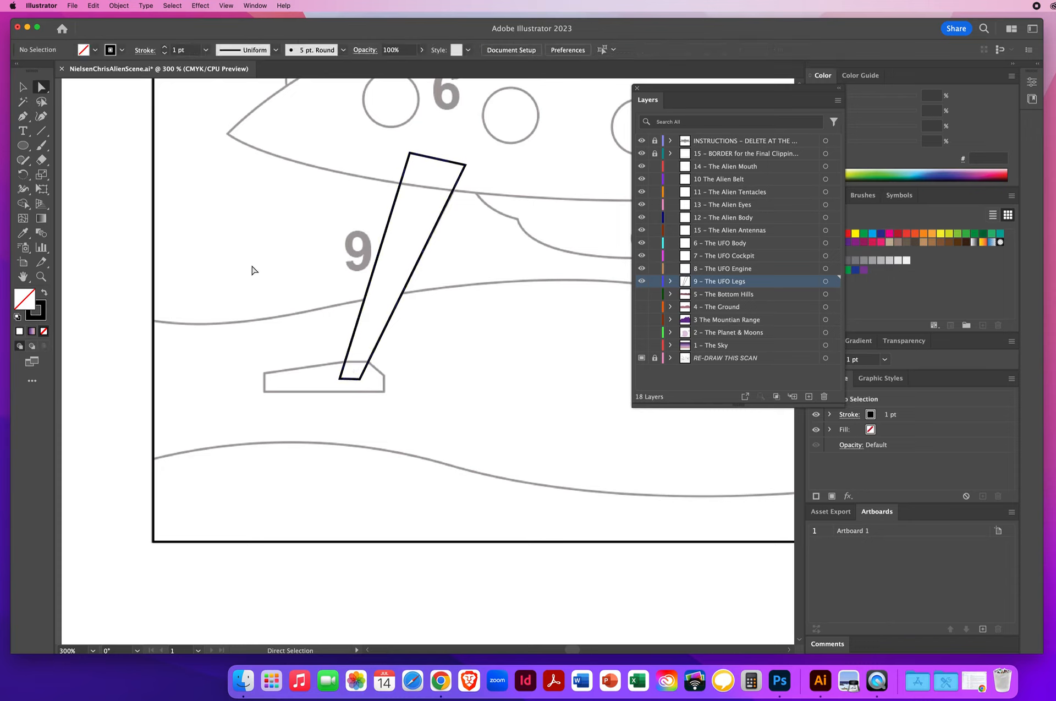
- Trace the left leg's foot as a closed, straight-sided Pen shape with six corners following the scan
{"action": "left_click", "coordinate": [23, 118]}
{"action": "left_click", "coordinate": [384, 377]}
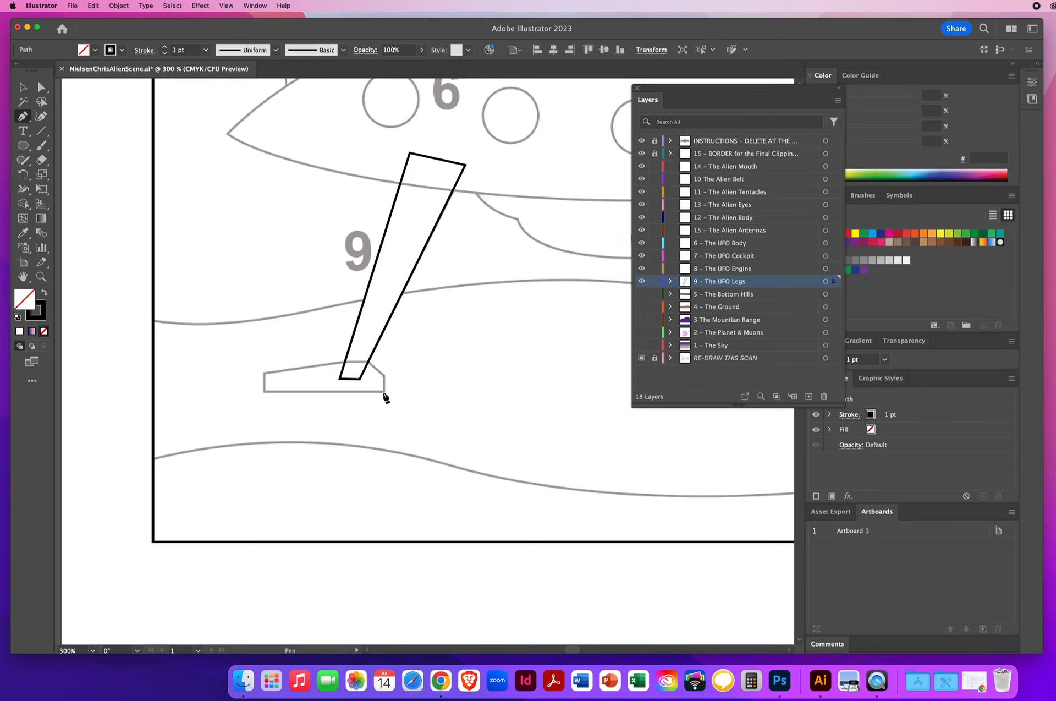
{"action": "left_click", "coordinate": [384, 391]}
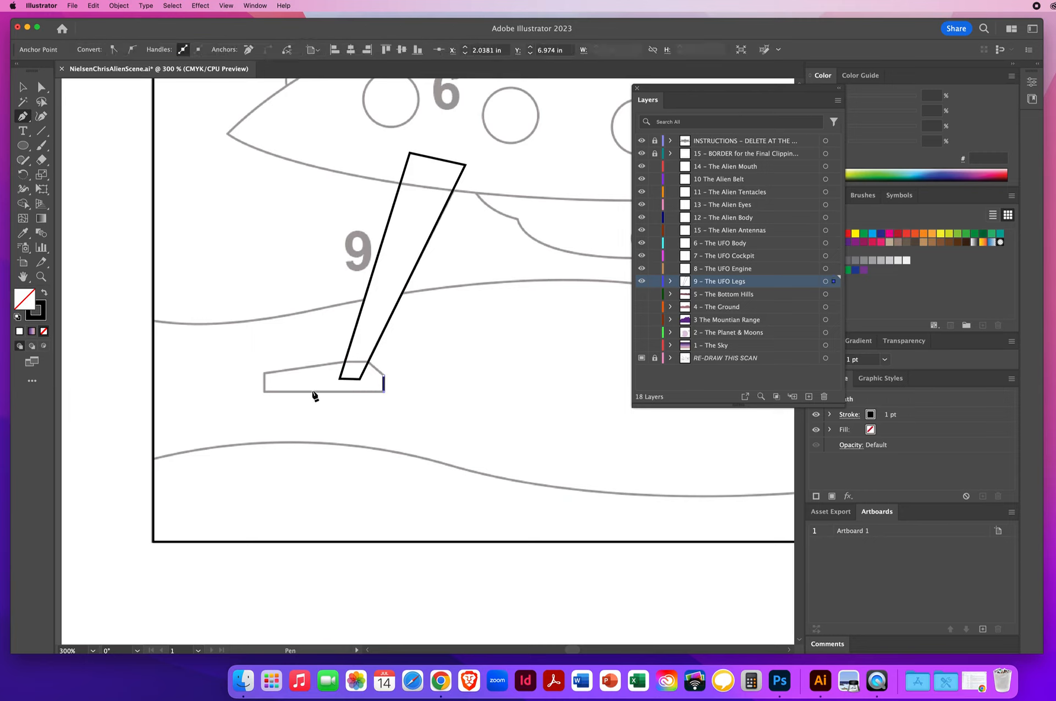
{"action": "left_click", "coordinate": [265, 391]}
{"action": "left_click", "coordinate": [264, 378], "text": "super"}
{"action": "left_click", "coordinate": [264, 374], "text": "shift"}
{"action": "left_click", "coordinate": [345, 361]}
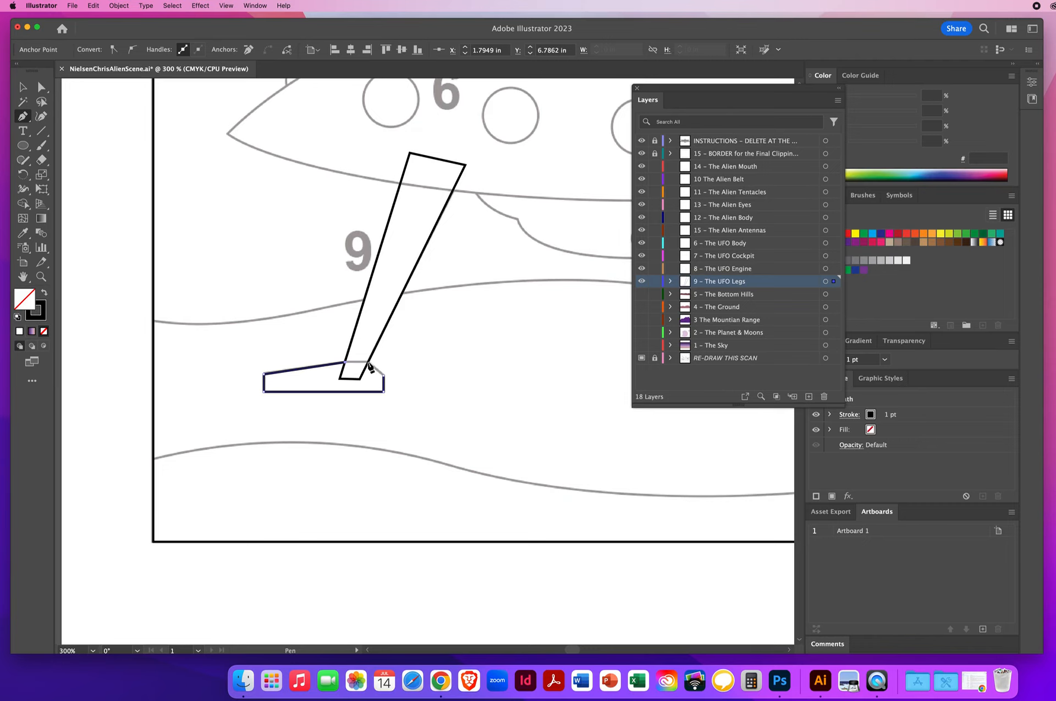
{"action": "left_click", "coordinate": [368, 361]}
{"action": "left_click", "coordinate": [383, 375]}
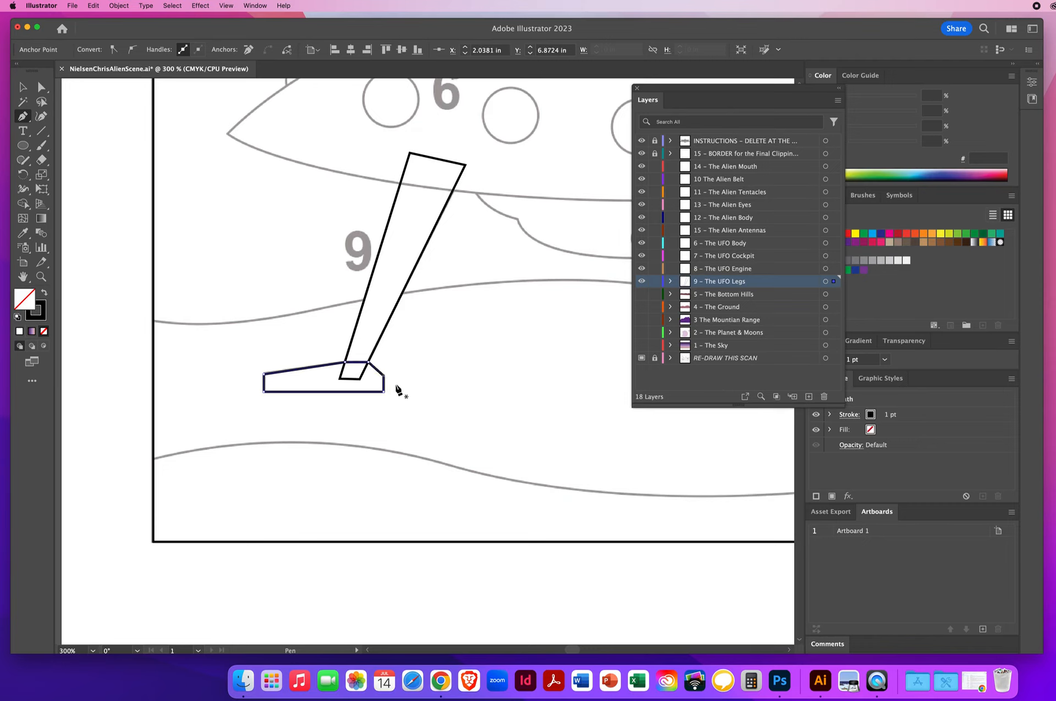
- Fill the left foot with the dark grey swatch, K 70, keeping its 1 pt black stroke
{"action": "left_click", "coordinate": [41, 278]}
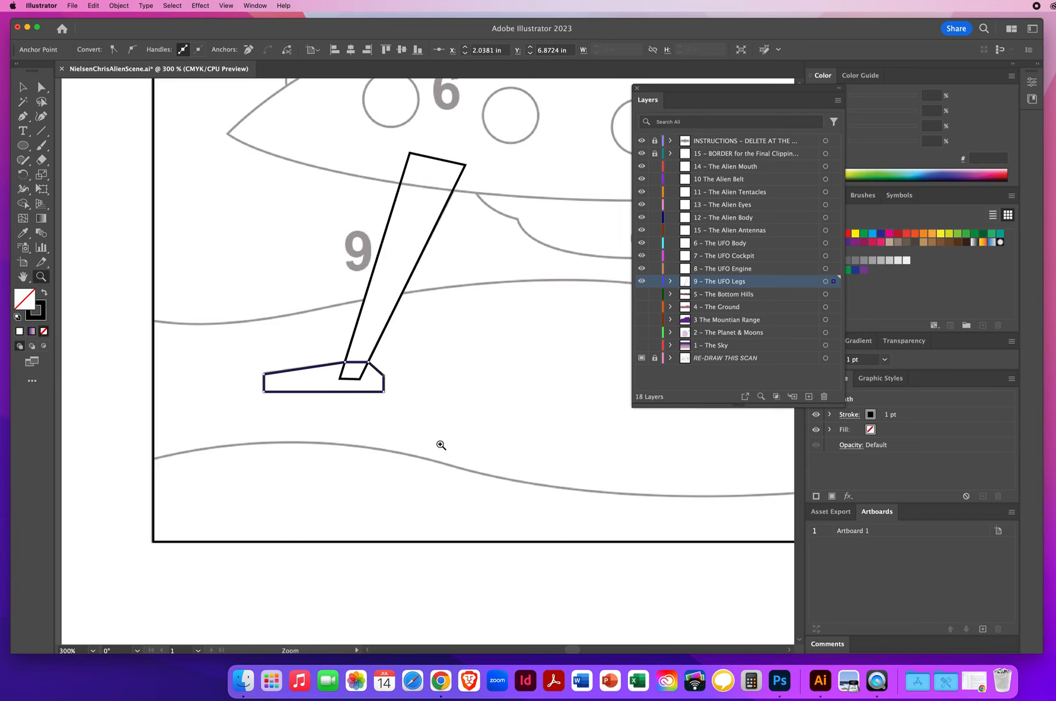
{"action": "left_click", "coordinate": [453, 369], "text": "alt"}
{"action": "left_click", "coordinate": [441, 341], "text": "alt"}
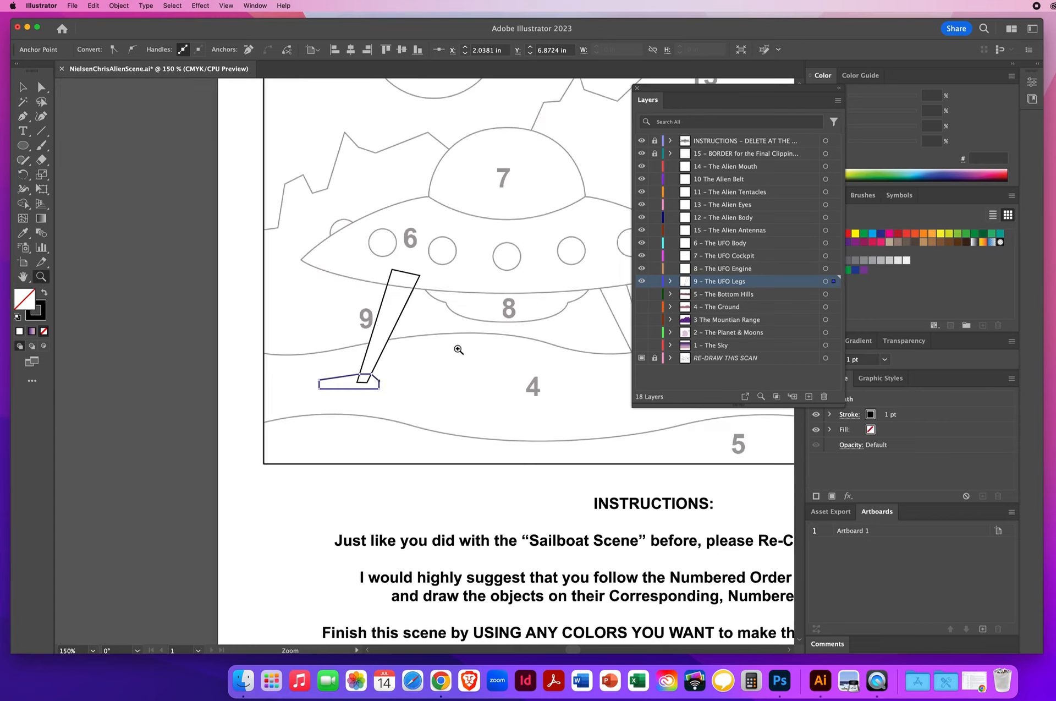
{"action": "scroll", "coordinate": [458, 349], "scroll_direction": "right", "scroll_amount": 5}
{"action": "scroll", "coordinate": [458, 349], "scroll_direction": "up", "scroll_amount": 2}
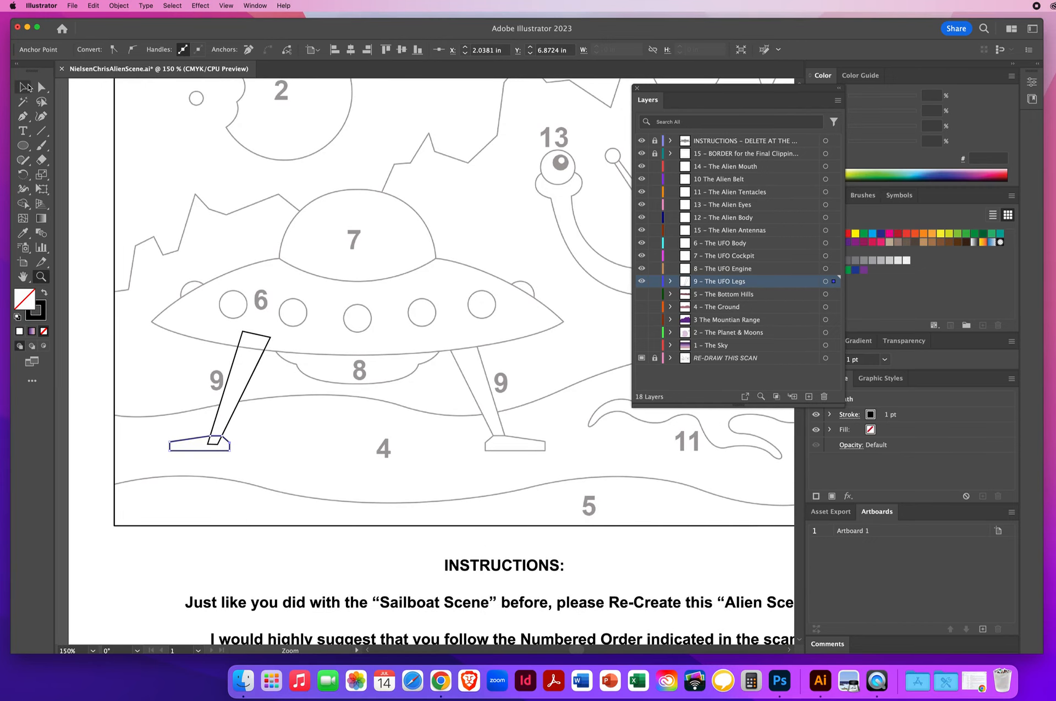
{"action": "left_click", "coordinate": [25, 87]}
{"action": "left_click_drag", "start_coordinate": [189, 468], "coordinate": [188, 467]}
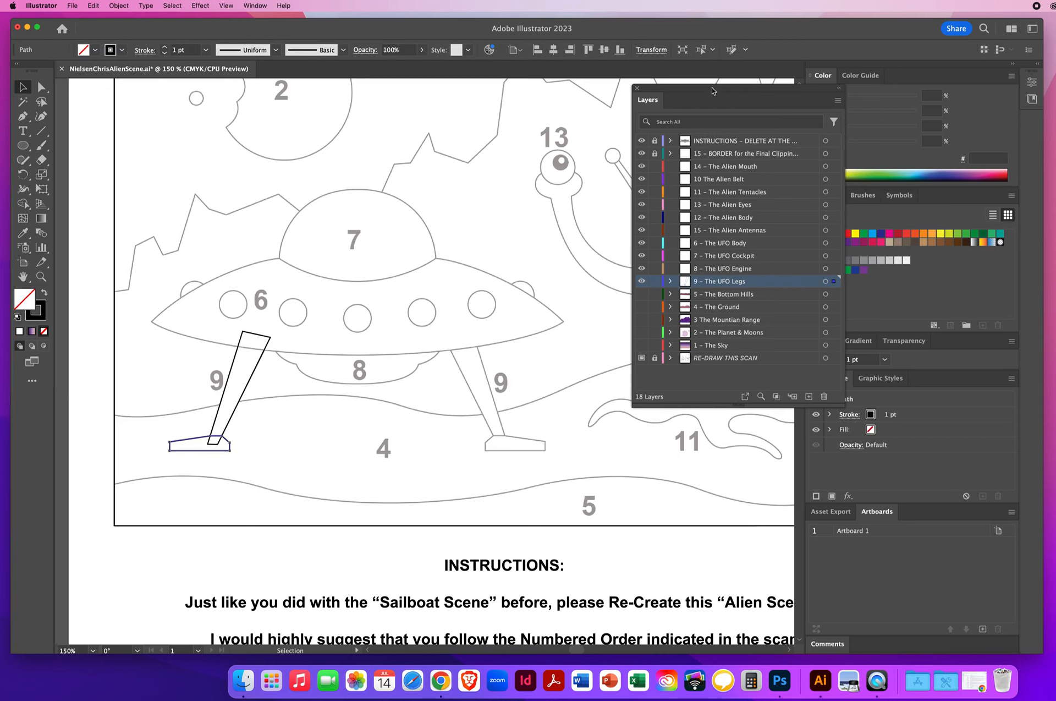
{"action": "left_click_drag", "start_coordinate": [713, 89], "coordinate": [622, 148]}
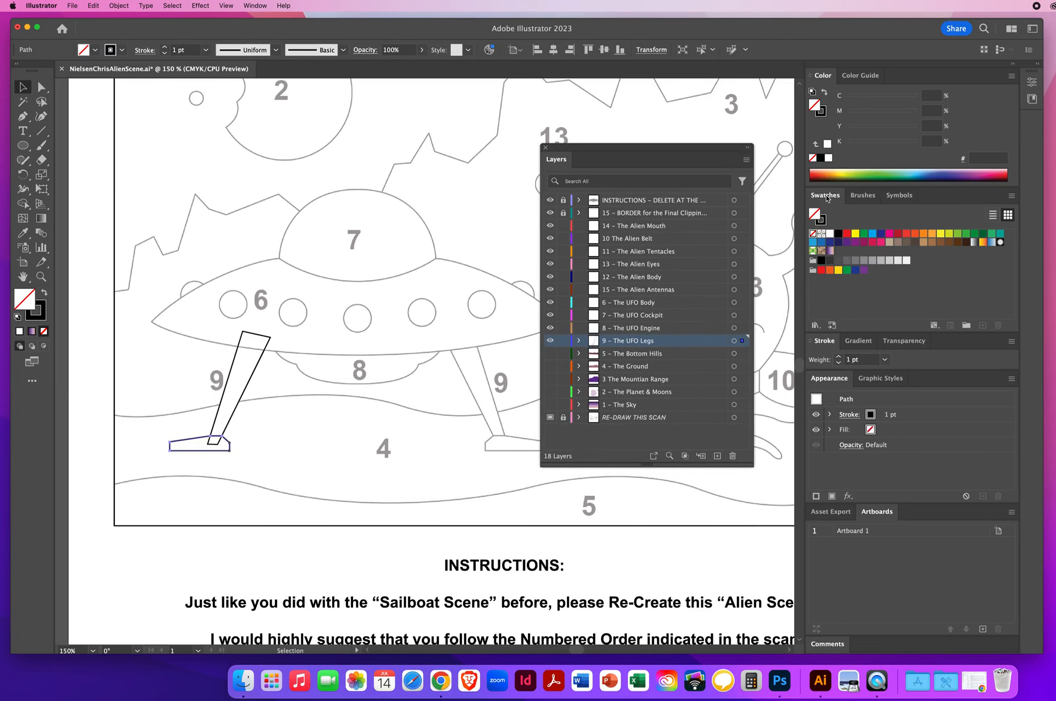
{"action": "left_click", "coordinate": [847, 260]}
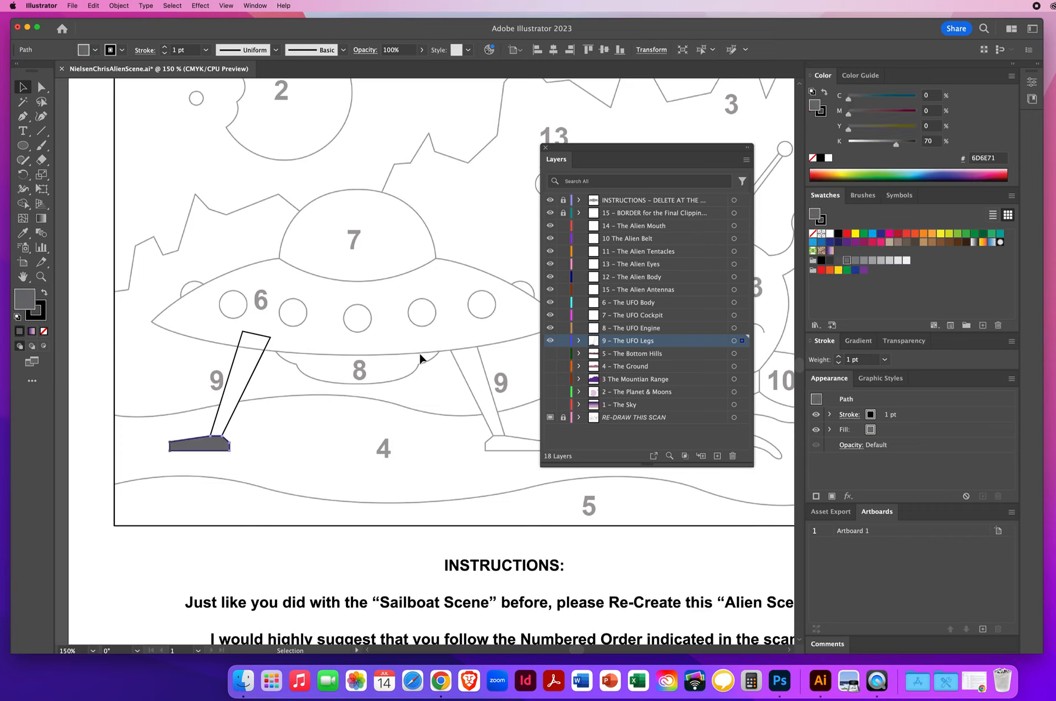
- Fill the left leg with the lighter grey swatch, K 40, and select the leg together with its foot
{"action": "left_click", "coordinate": [245, 346]}
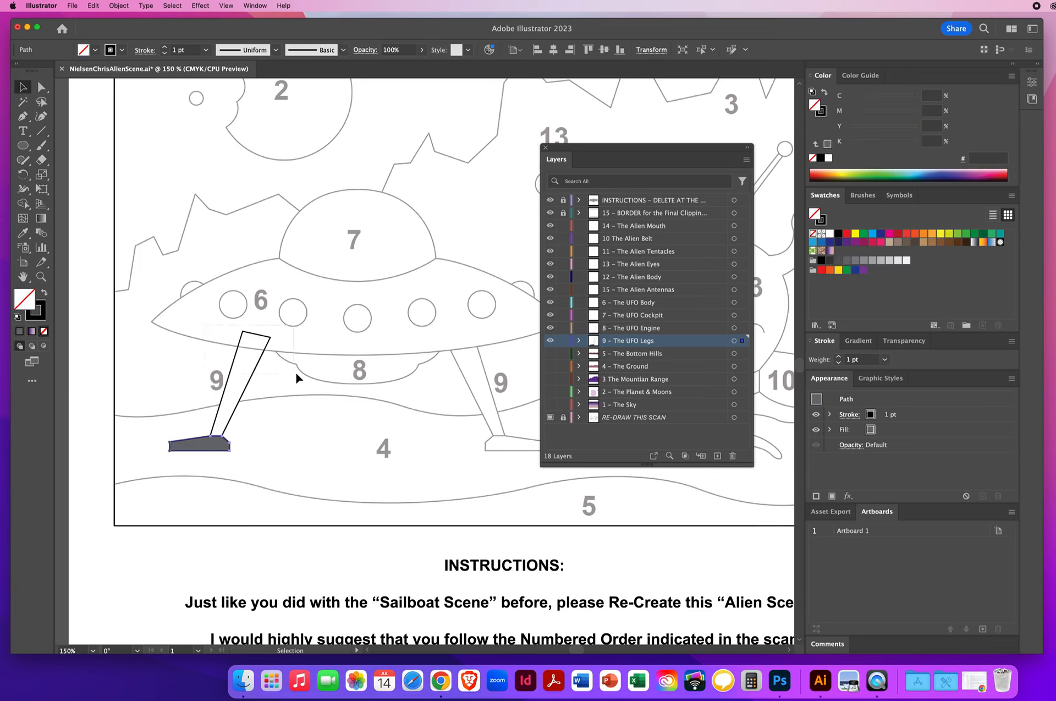
{"action": "left_click", "coordinate": [871, 261]}
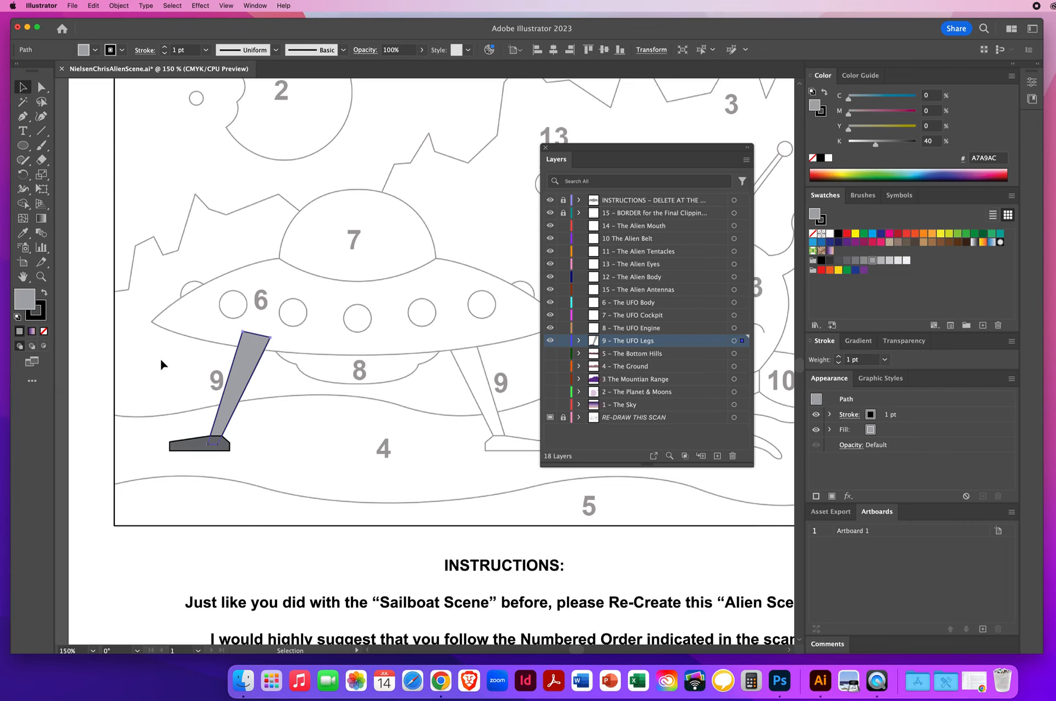
{"action": "left_click_drag", "start_coordinate": [288, 502], "coordinate": [289, 500]}
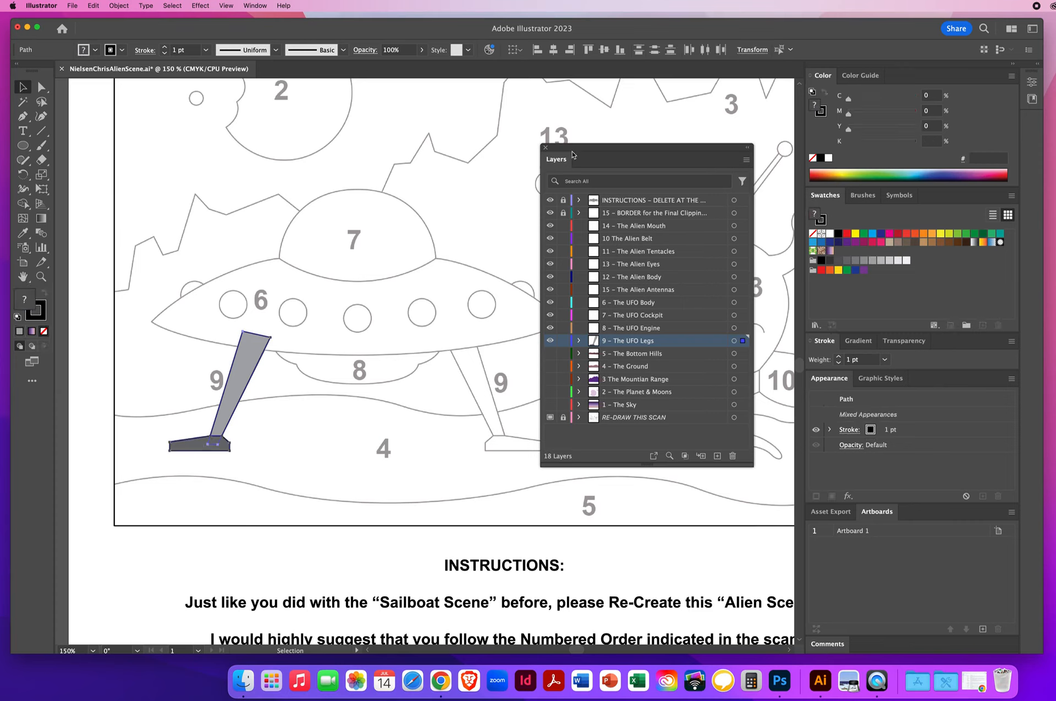
{"action": "left_click_drag", "start_coordinate": [572, 150], "coordinate": [663, 153]}
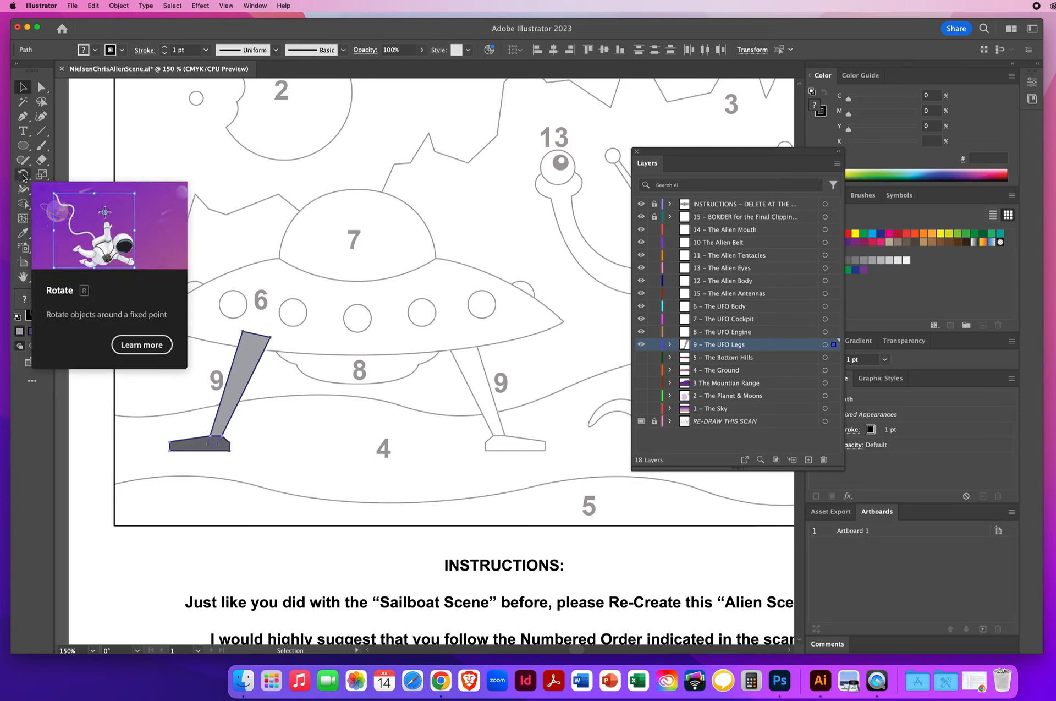
{"action": "left_click", "coordinate": [23, 176]}
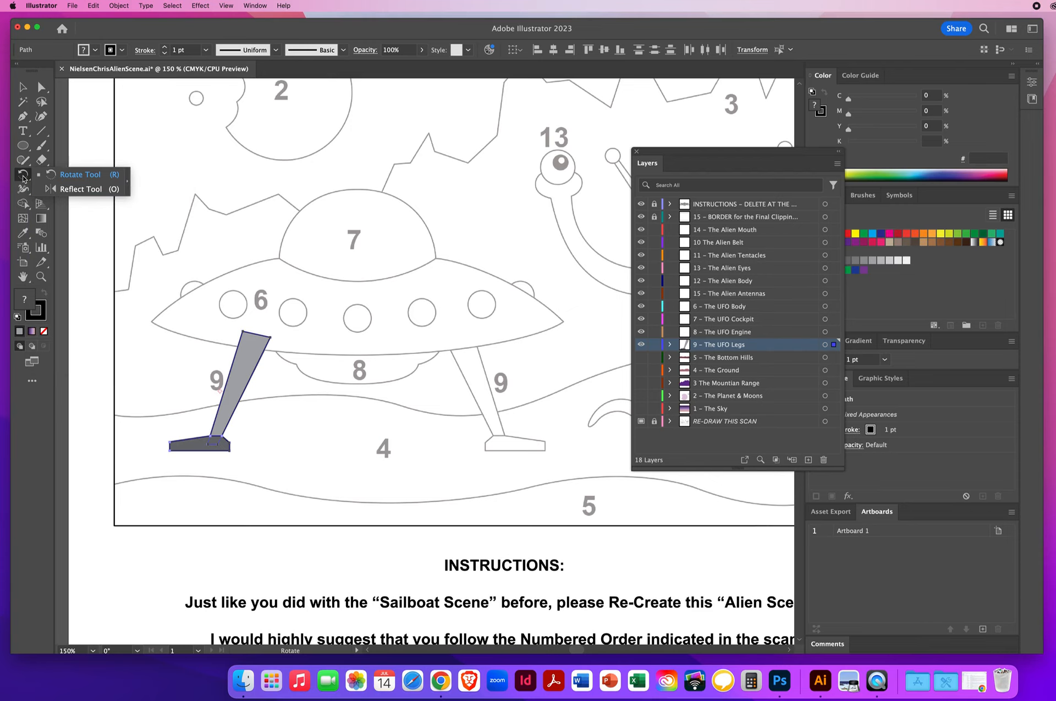
{"action": "left_click", "coordinate": [65, 188]}
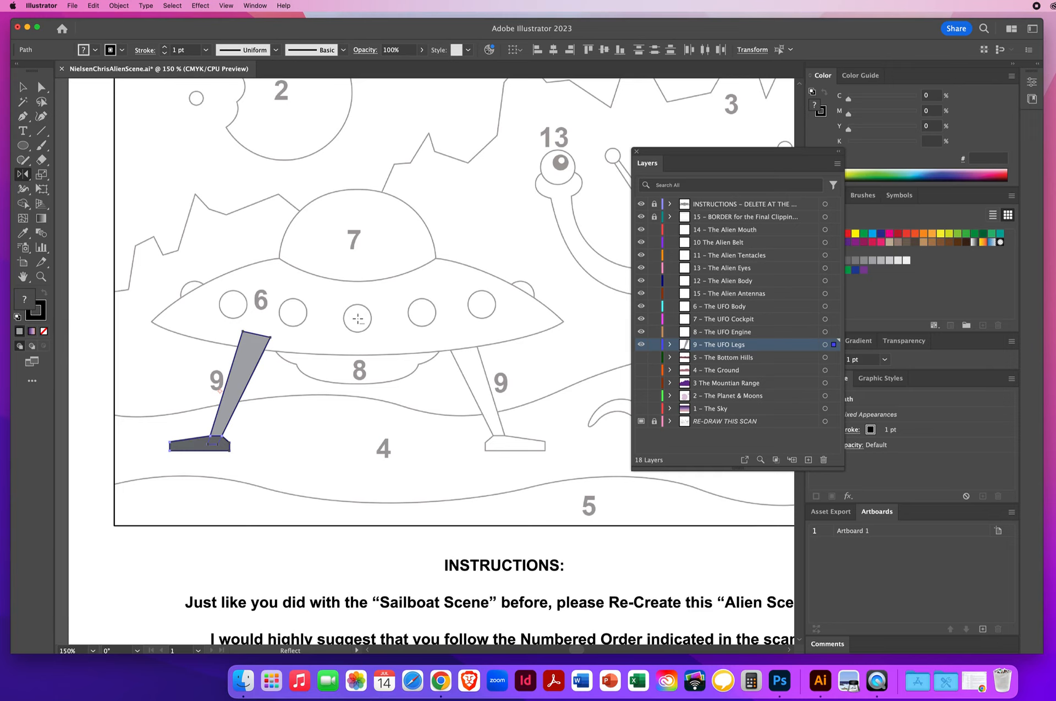
{"action": "left_click", "coordinate": [357, 318], "text": "alt"}
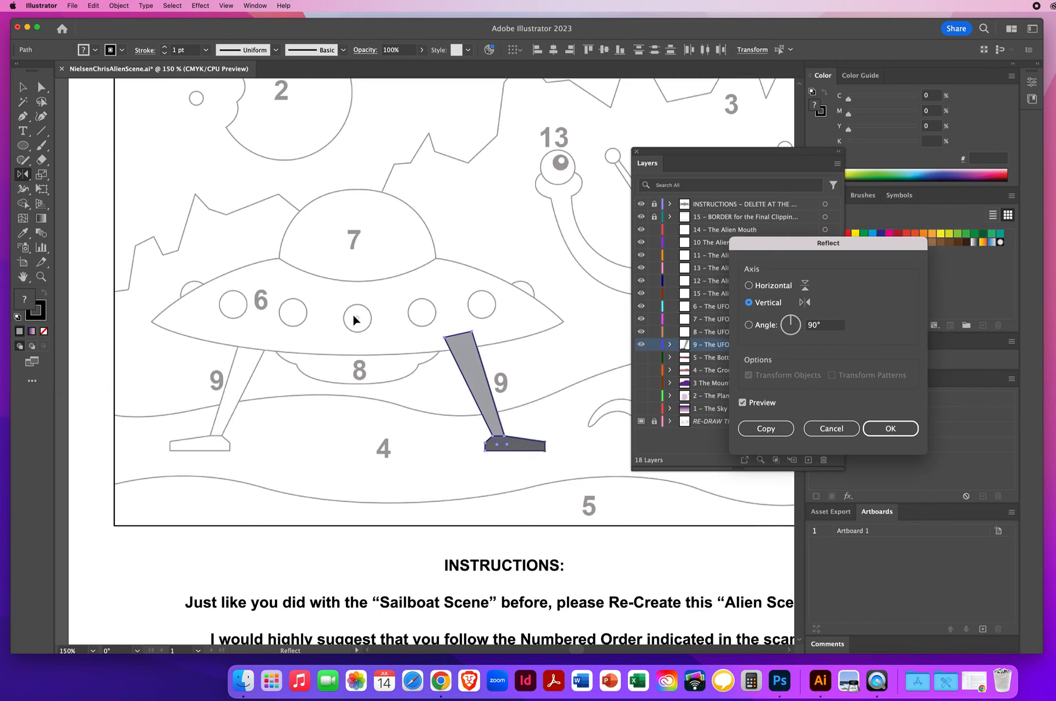
{"action": "left_click_drag", "start_coordinate": [761, 247], "coordinate": [114, 118]}
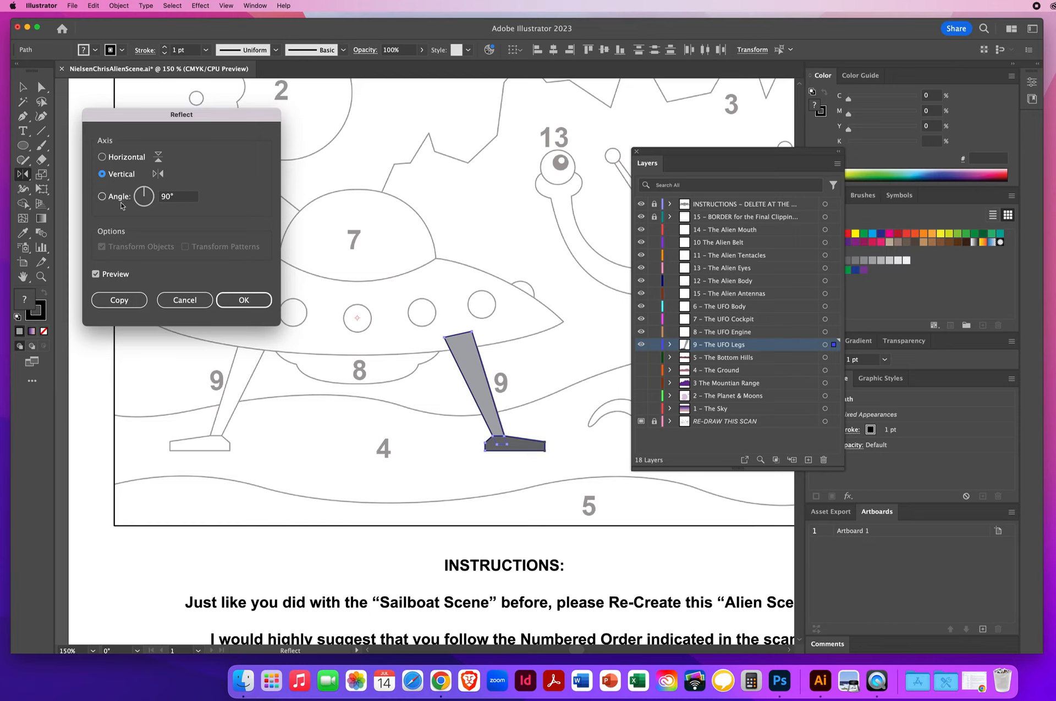
{"action": "left_click", "coordinate": [96, 274]}
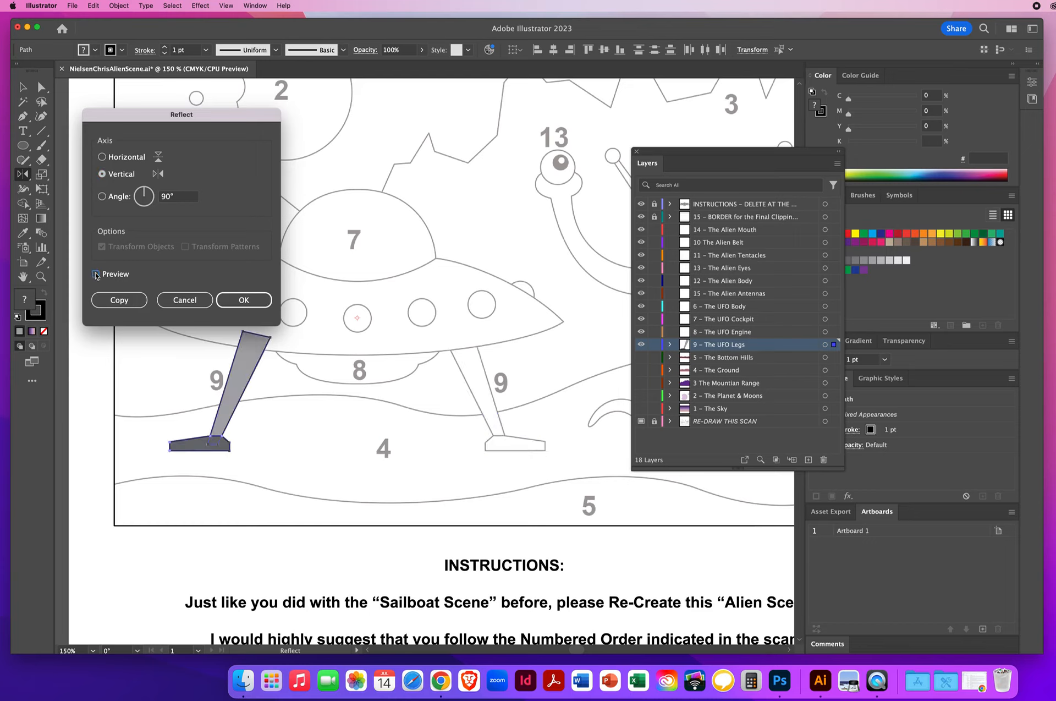
{"action": "left_click", "coordinate": [96, 274]}
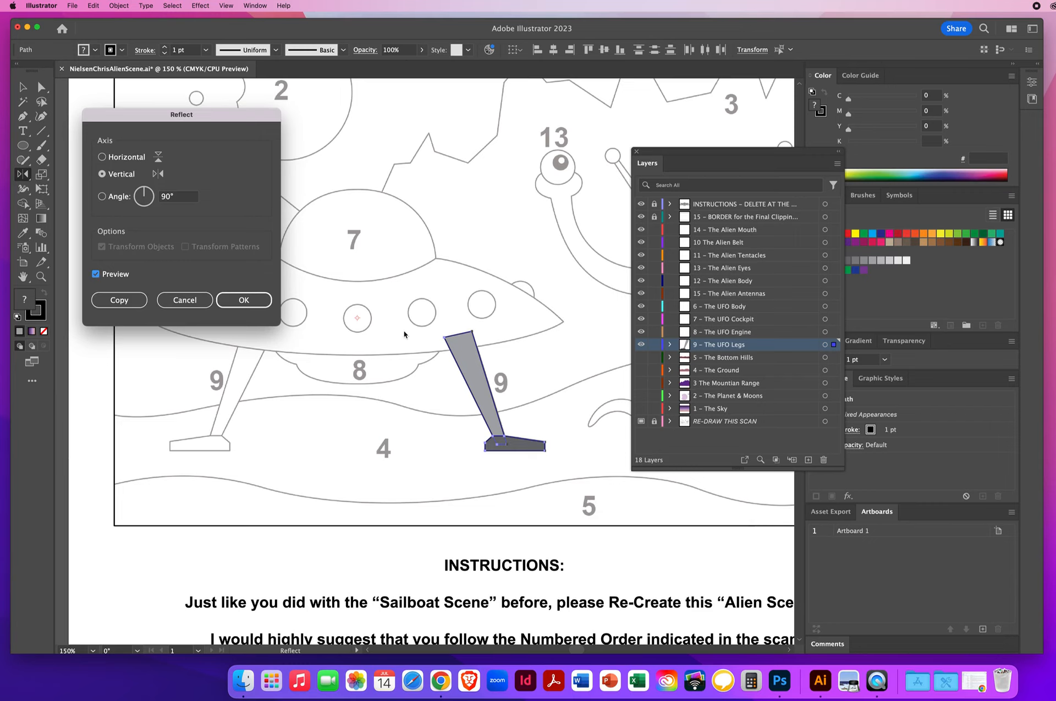
{"action": "left_click", "coordinate": [184, 300]}
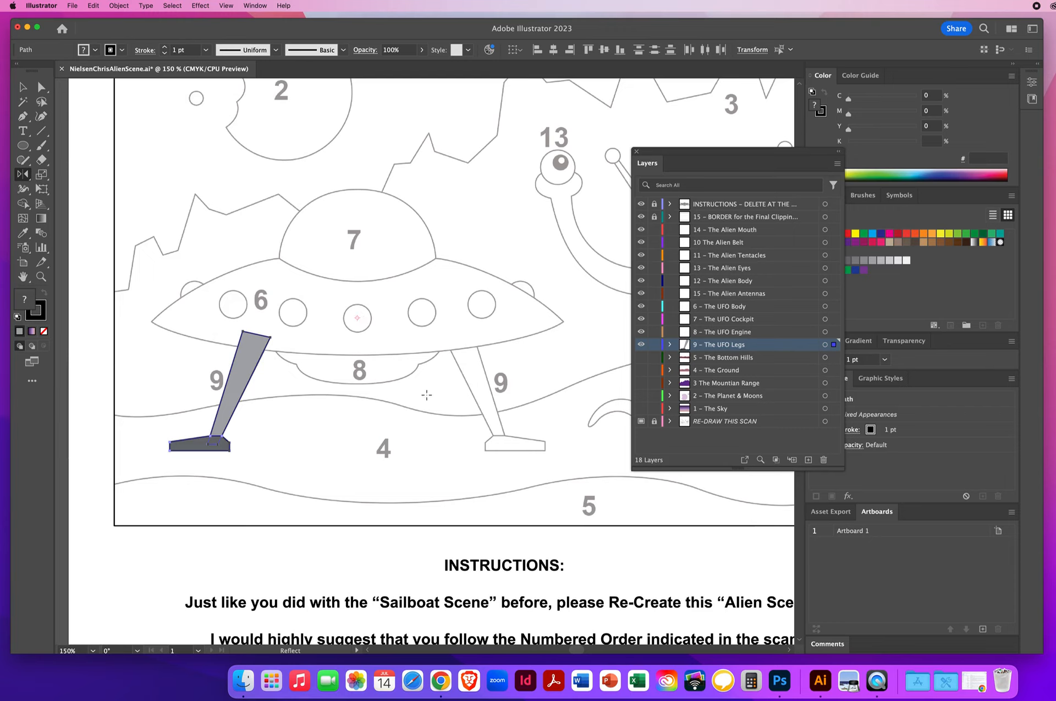
- Reflect a copy of the left leg and foot across a vertical axis placed at the UFO's centre window
{"action": "left_click", "coordinate": [22, 86]}
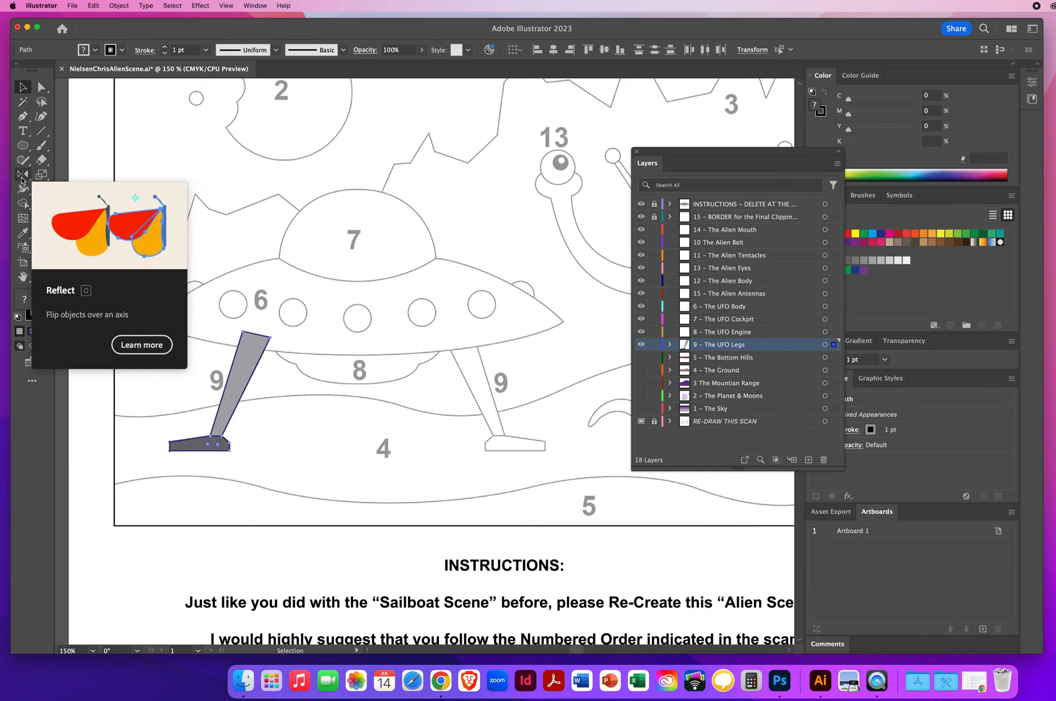
{"action": "left_click", "coordinate": [22, 179]}
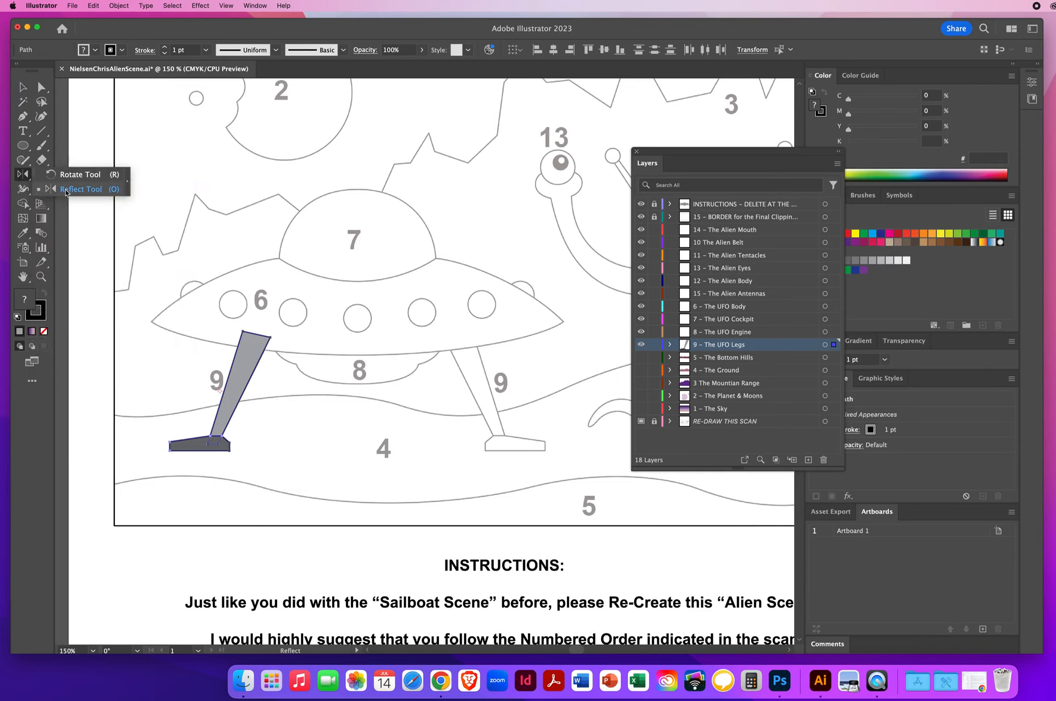
{"action": "left_click", "coordinate": [66, 189]}
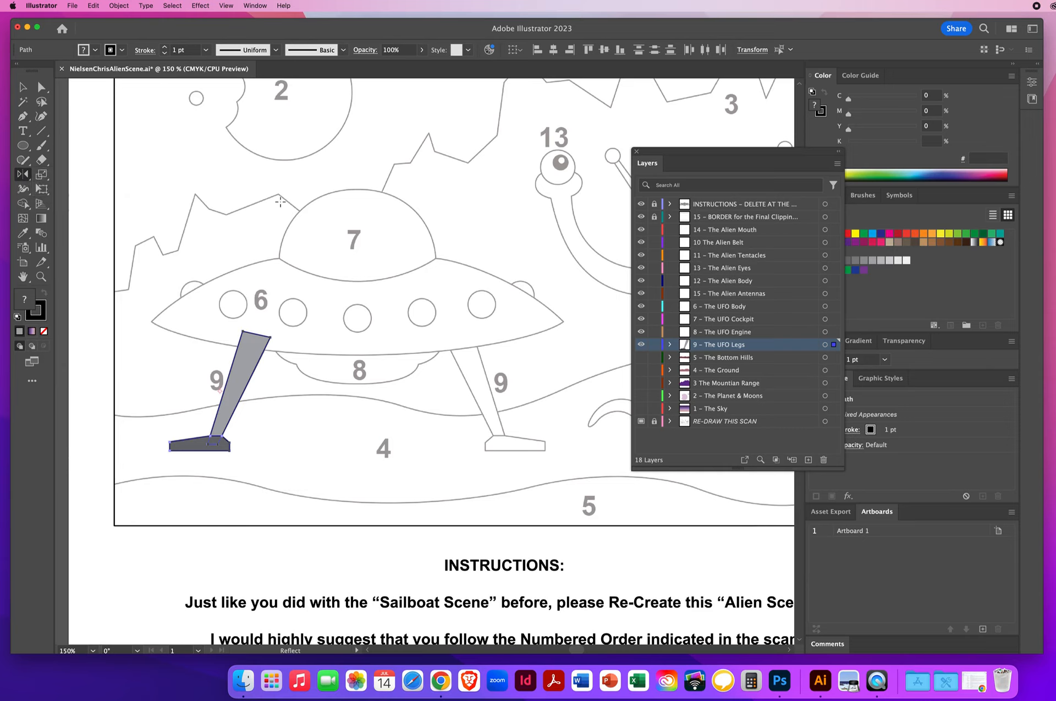
{"action": "left_click", "coordinate": [364, 318], "text": "alt"}
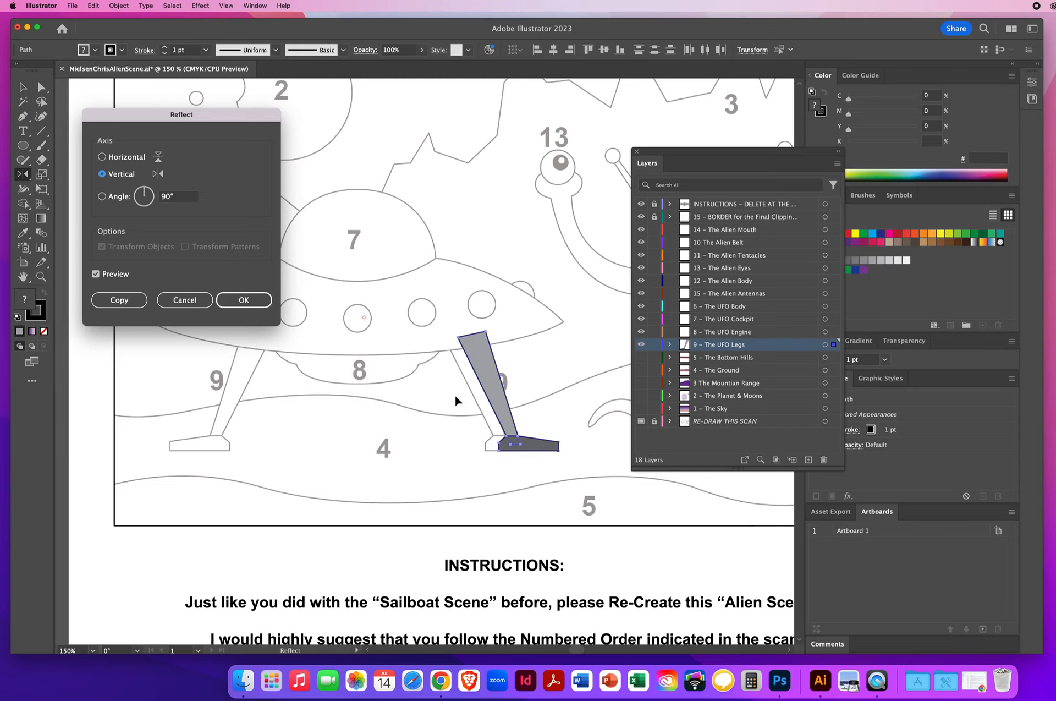
{"action": "left_click", "coordinate": [117, 301]}
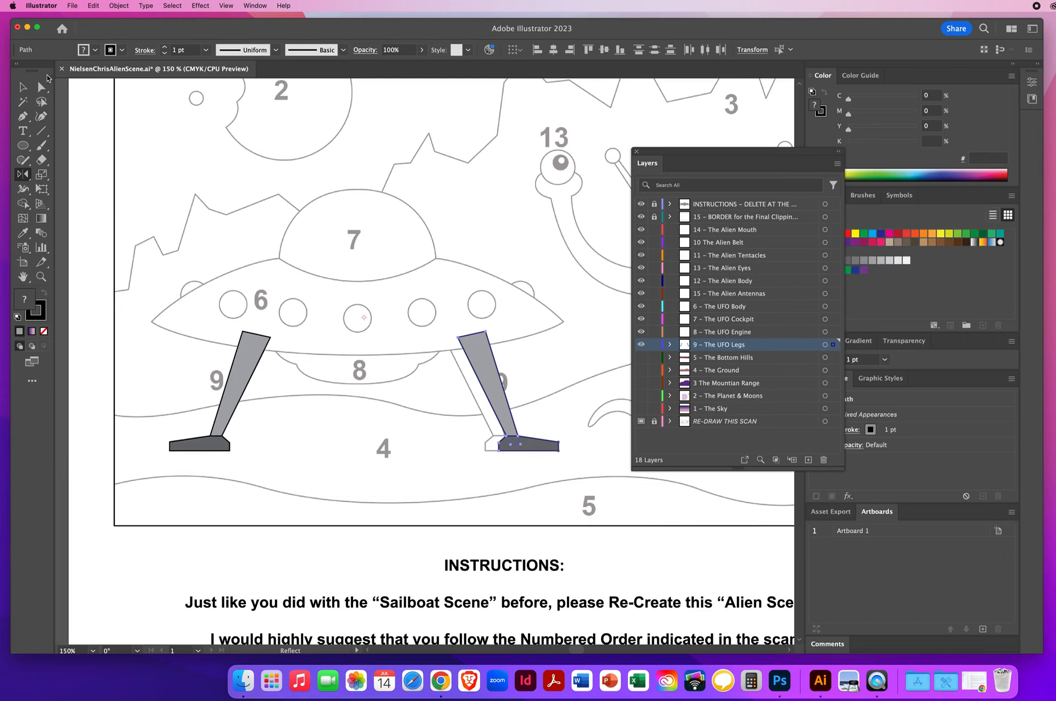
- Nudge the mirrored leg and foot sideways until they line up with the scanned right leg
{"action": "left_click", "coordinate": [22, 87]}
{"action": "key", "text": "Left"}
{"action": "key", "text": "Left"}
{"action": "key", "text": "Left"}
{"action": "key", "text": "Left"}
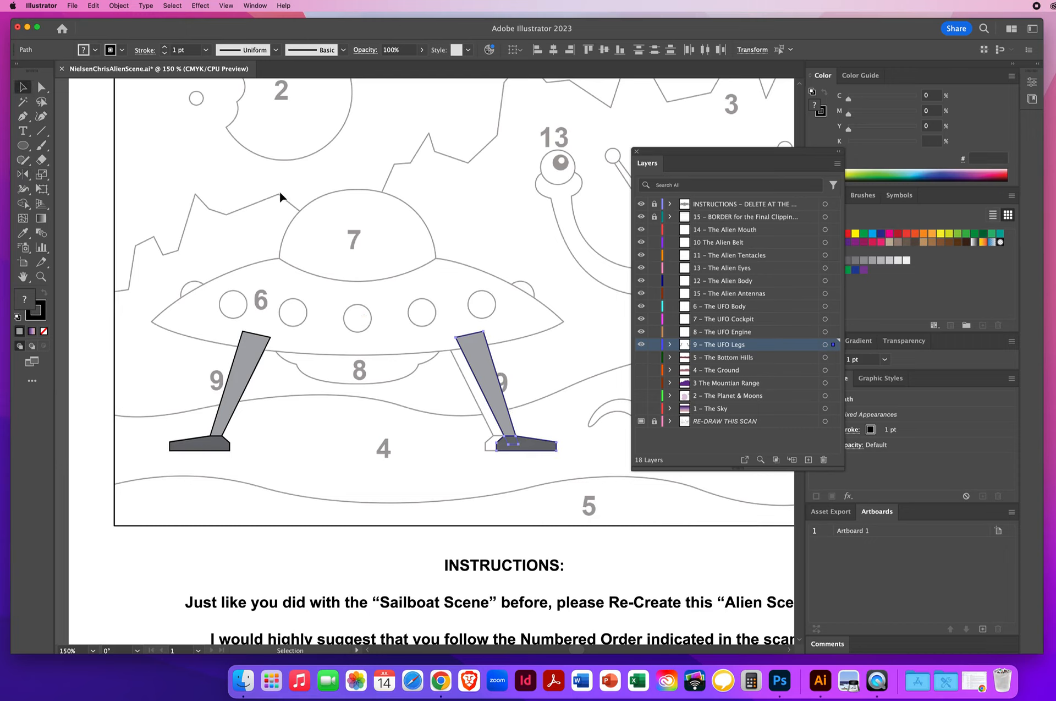
{"action": "key", "text": "Left"}
{"action": "key", "text": "Left"}
{"action": "key", "text": "Left"}
{"action": "key", "text": "Left"}
{"action": "key", "text": "Left"}
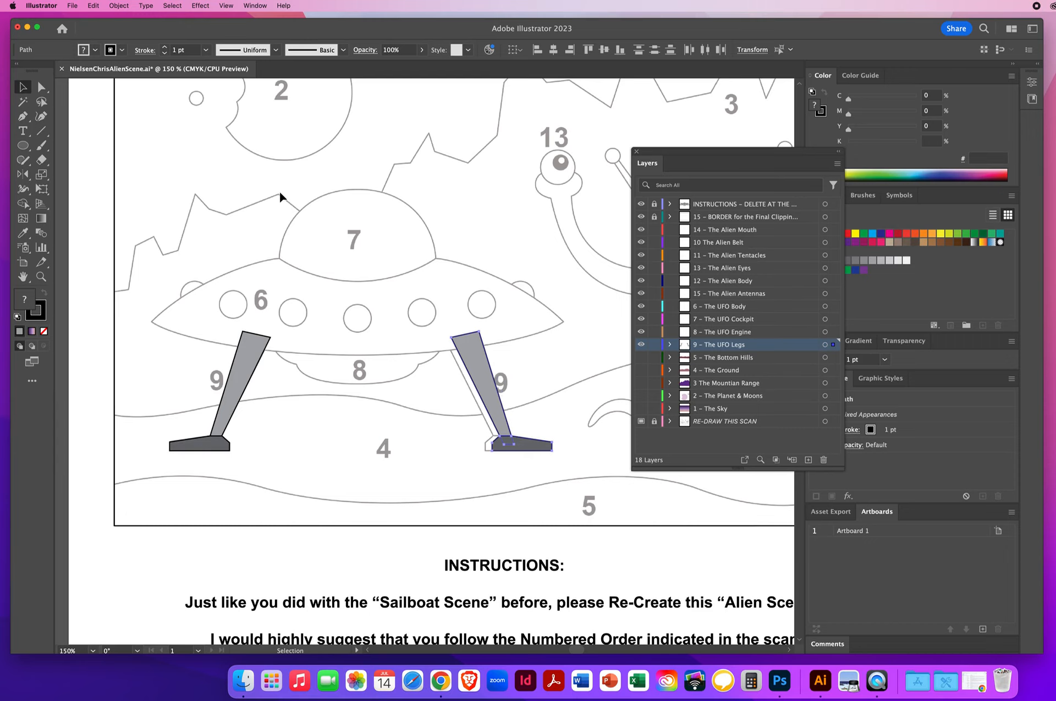
{"action": "key", "text": "Left"}
{"action": "key", "text": "Left"}
{"action": "key", "text": "Left"}
{"action": "key", "text": "Left"}
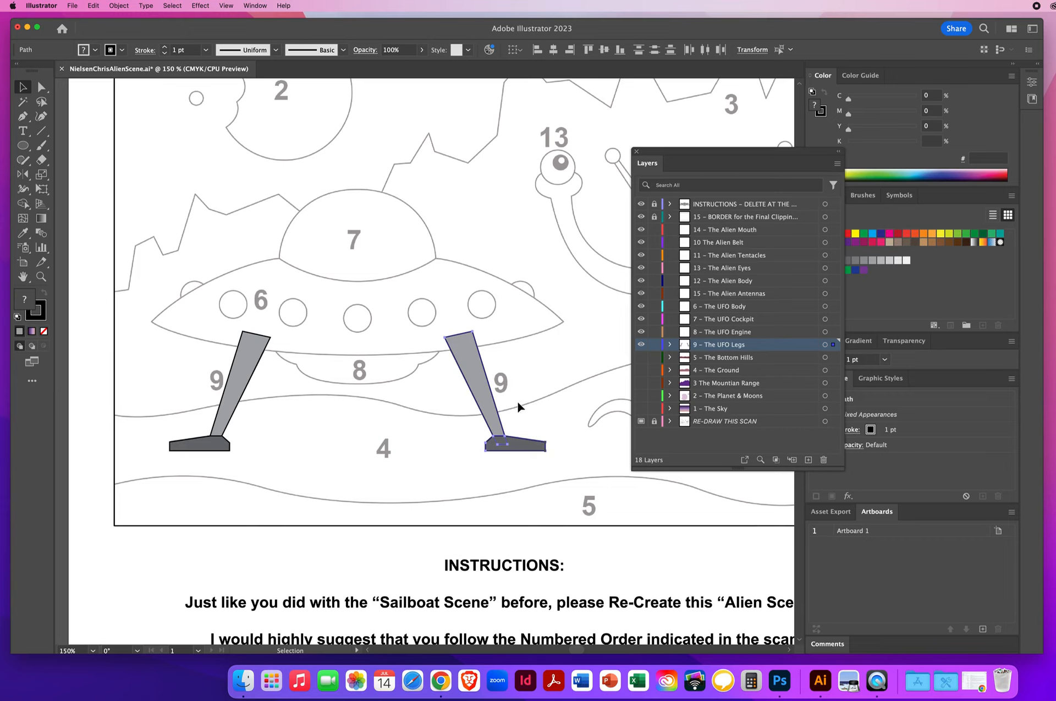
- Nudge the mirrored leg and foot outward off the scan, and bring them back onto the scanned right leg
{"action": "key", "text": "Right"}
{"action": "key", "text": "Right"}
{"action": "key", "text": "Right"}
{"action": "key", "text": "Right"}
{"action": "key", "text": "Right"}
{"action": "key", "text": "Right"}
{"action": "key", "text": "Right"}
{"action": "key", "text": "Right"}
{"action": "key", "text": "Right"}
{"action": "key", "text": "Right"}
{"action": "key", "text": "Right"}
{"action": "key", "text": "Right"}
{"action": "key", "text": "Right"}
{"action": "key", "text": "Right"}
{"action": "key", "text": "Right"}
{"action": "key", "text": "Right"}
{"action": "key", "text": "Right"}
{"action": "key", "text": "Right"}
{"action": "key", "text": "Right"}
{"action": "key", "text": "Right"}
{"action": "key", "text": "Right"}
{"action": "key", "text": "Right"}
{"action": "key", "text": "Right"}
{"action": "key", "text": "Right"}
{"action": "key", "text": "Right"}
{"action": "key", "text": "Right"}
{"action": "key", "text": "Right"}
{"action": "key", "text": "Right"}
{"action": "key", "text": "Right"}
{"action": "key", "text": "Right"}
{"action": "key", "text": "Right"}
{"action": "key", "text": "Right"}
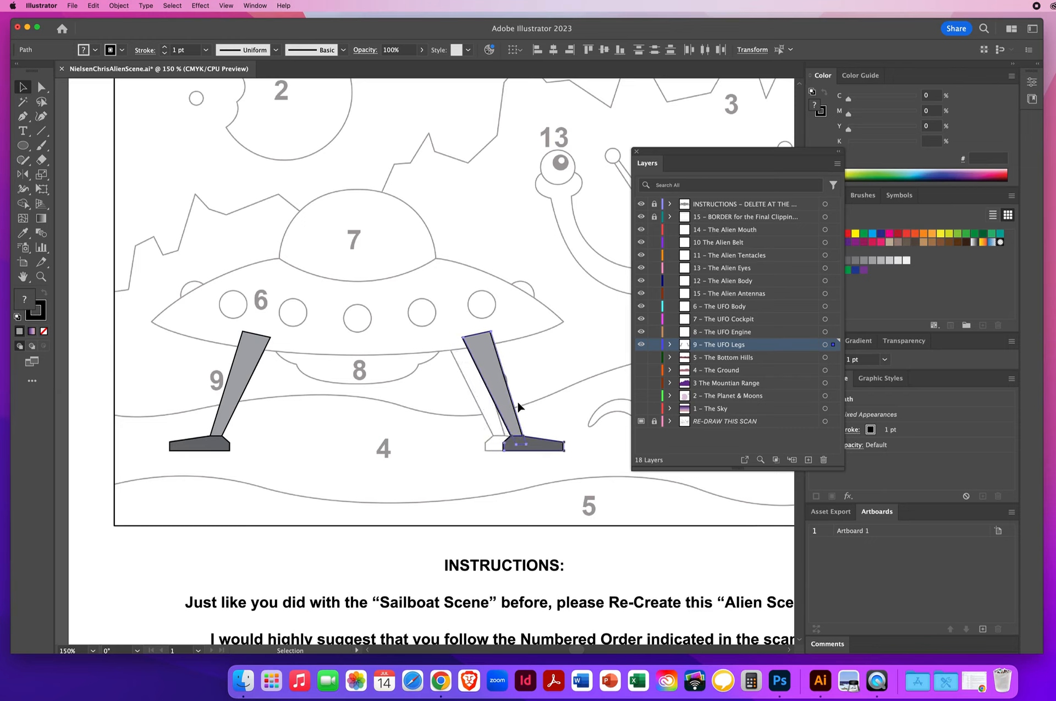
{"action": "key", "text": "Left"}
{"action": "key", "text": "Left"}
{"action": "key", "text": "Left"}
{"action": "key", "text": "Left"}
{"action": "key", "text": "Left"}
{"action": "key", "text": "Left"}
{"action": "key", "text": "Left"}
{"action": "key", "text": "Left"}
{"action": "key", "text": "Left"}
{"action": "key", "text": "Left"}
{"action": "key", "text": "Left"}
{"action": "key", "text": "Left"}
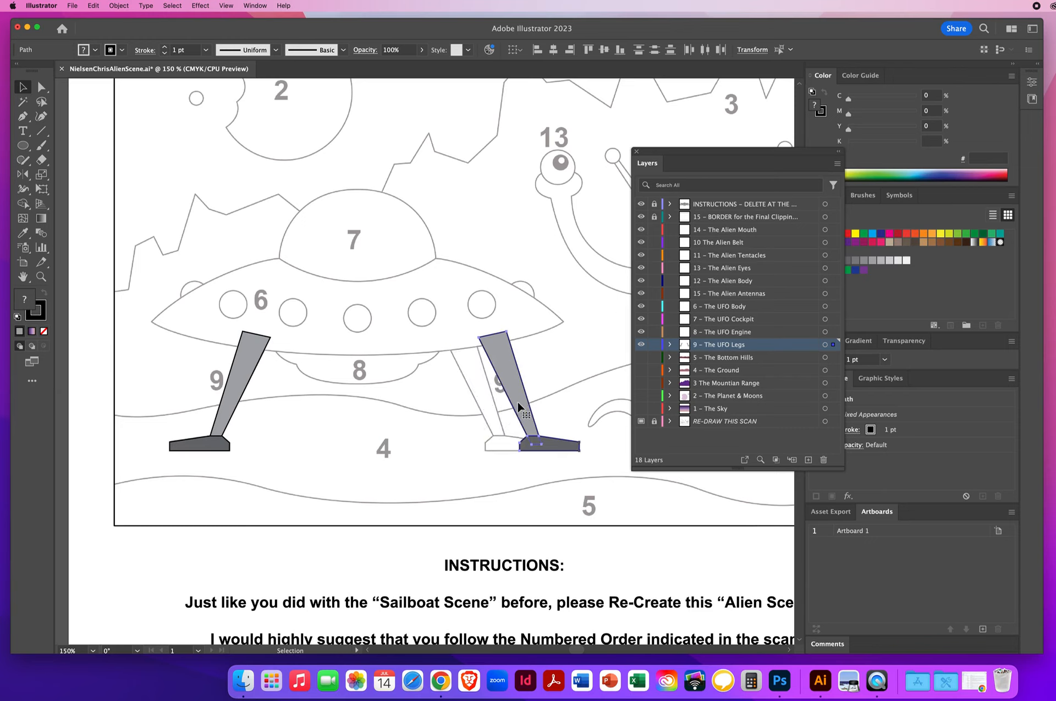
{"action": "key", "text": "Left"}
{"action": "key", "text": "Left"}
{"action": "key", "text": "Left"}
{"action": "key", "text": "Left"}
{"action": "key", "text": "Left"}
{"action": "key", "text": "Left"}
{"action": "key", "text": "Left"}
{"action": "key", "text": "Left"}
{"action": "key", "text": "Left"}
{"action": "key", "text": "Left"}
{"action": "key", "text": "Left"}
{"action": "key", "text": "Left"}
{"action": "key", "text": "Left"}
{"action": "key", "text": "Left"}
{"action": "key", "text": "Left"}
{"action": "key", "text": "Left"}
{"action": "key", "text": "Left"}
{"action": "key", "text": "Left"}
{"action": "key", "text": "Left"}
{"action": "key", "text": "Left"}
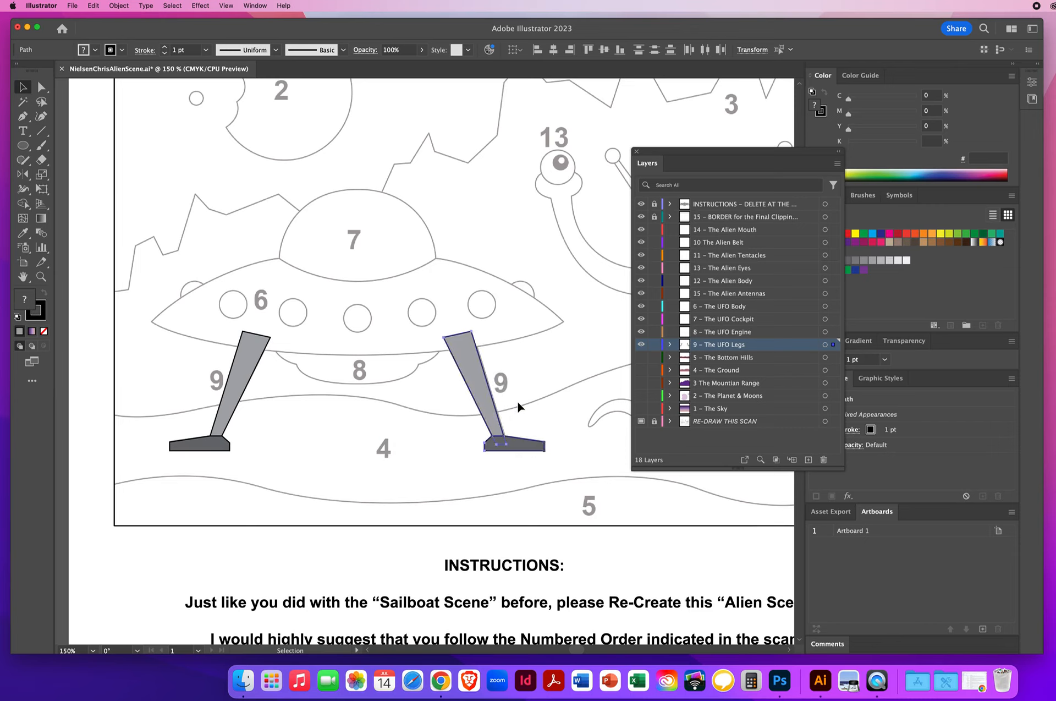
{"action": "key", "text": "Right"}
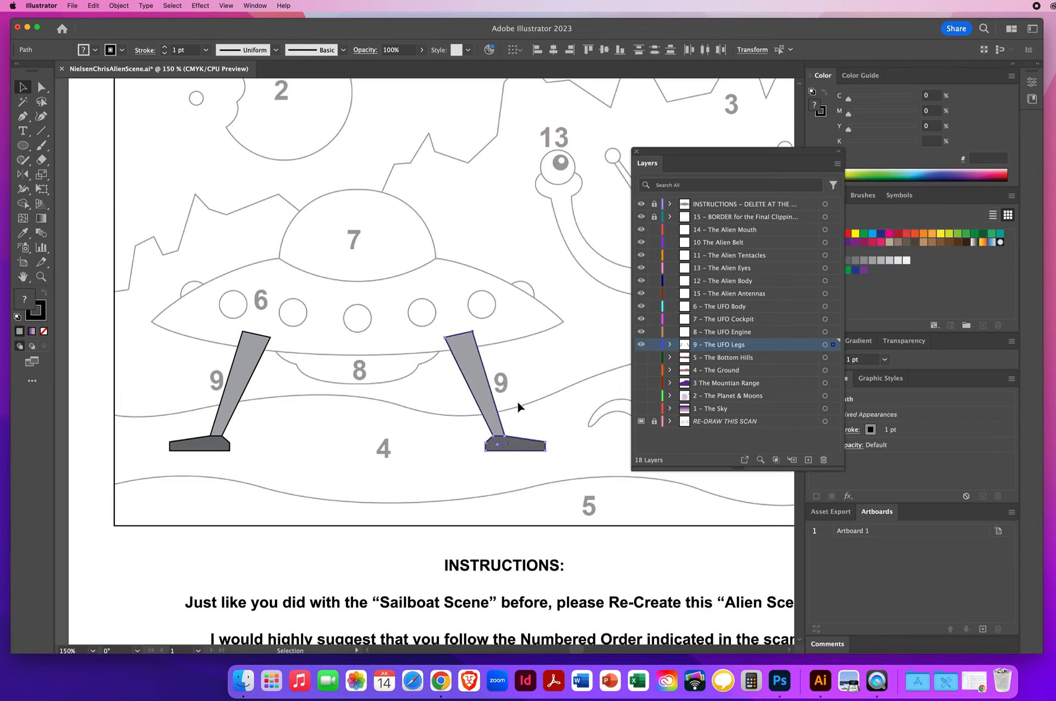
- Deselect the right leg and show the Mountain Range, Planet & Moons, Sky, Ground and Bottom Hills layers
{"action": "left_click_drag", "start_coordinate": [706, 166], "coordinate": [680, 287]}
{"action": "left_click", "coordinate": [41, 277]}
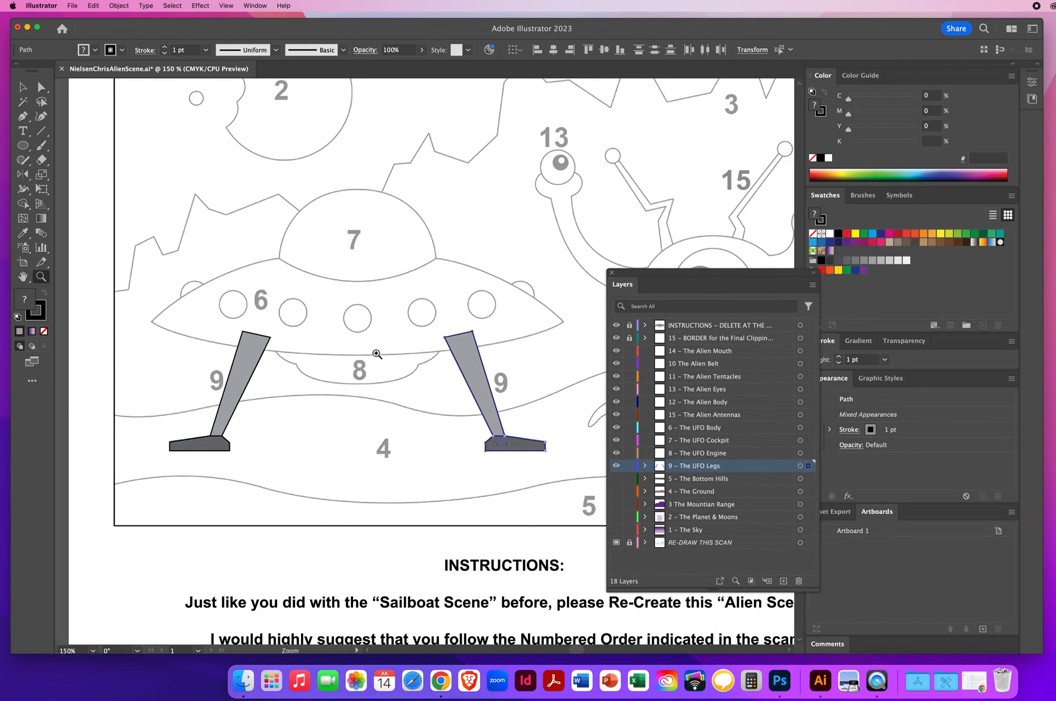
{"action": "left_click", "coordinate": [392, 332], "text": "alt"}
{"action": "left_click", "coordinate": [23, 86]}
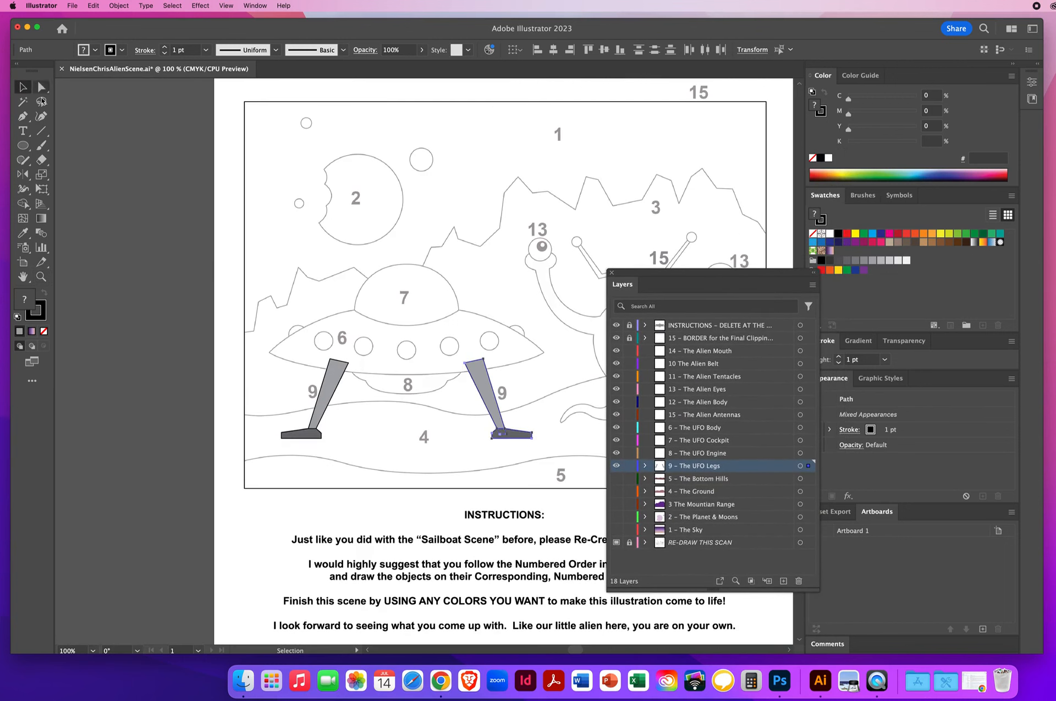
{"action": "left_click_drag", "start_coordinate": [218, 258], "coordinate": [152, 254]}
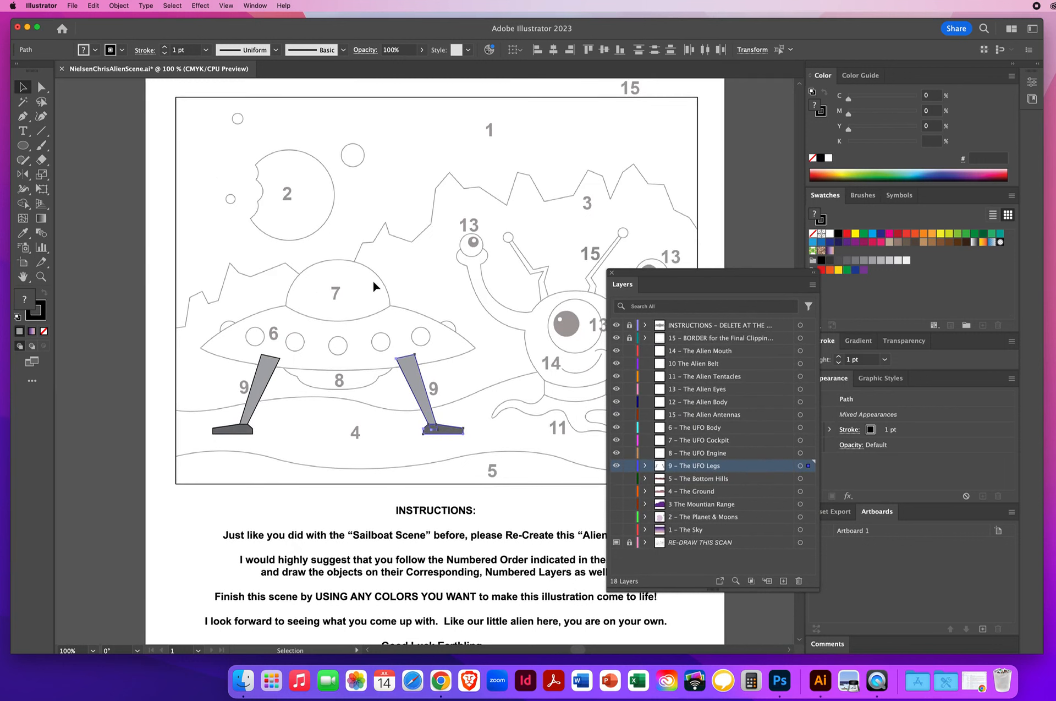
{"action": "left_click", "coordinate": [340, 297]}
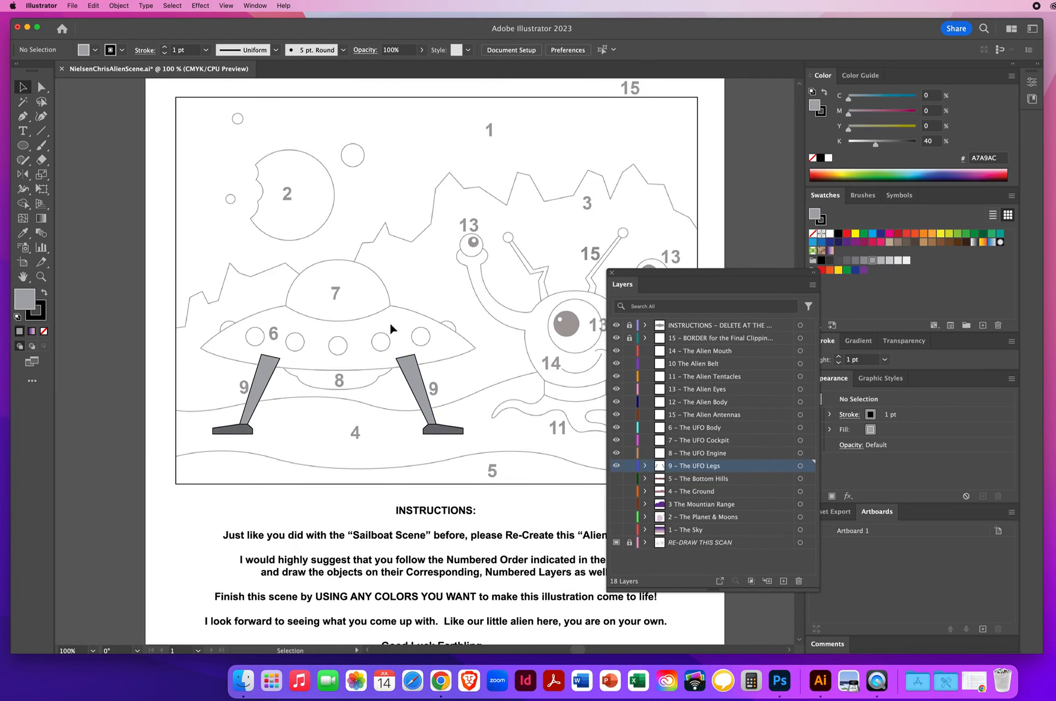
{"action": "left_click", "coordinate": [617, 504]}
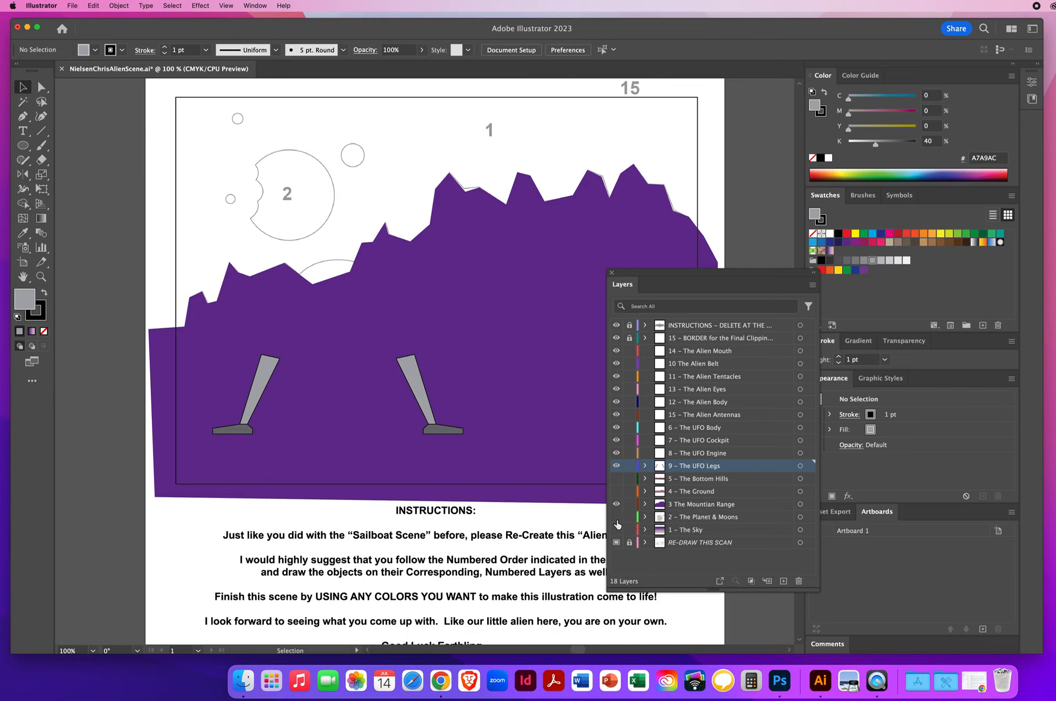
{"action": "left_click", "coordinate": [617, 517]}
{"action": "left_click", "coordinate": [617, 529]}
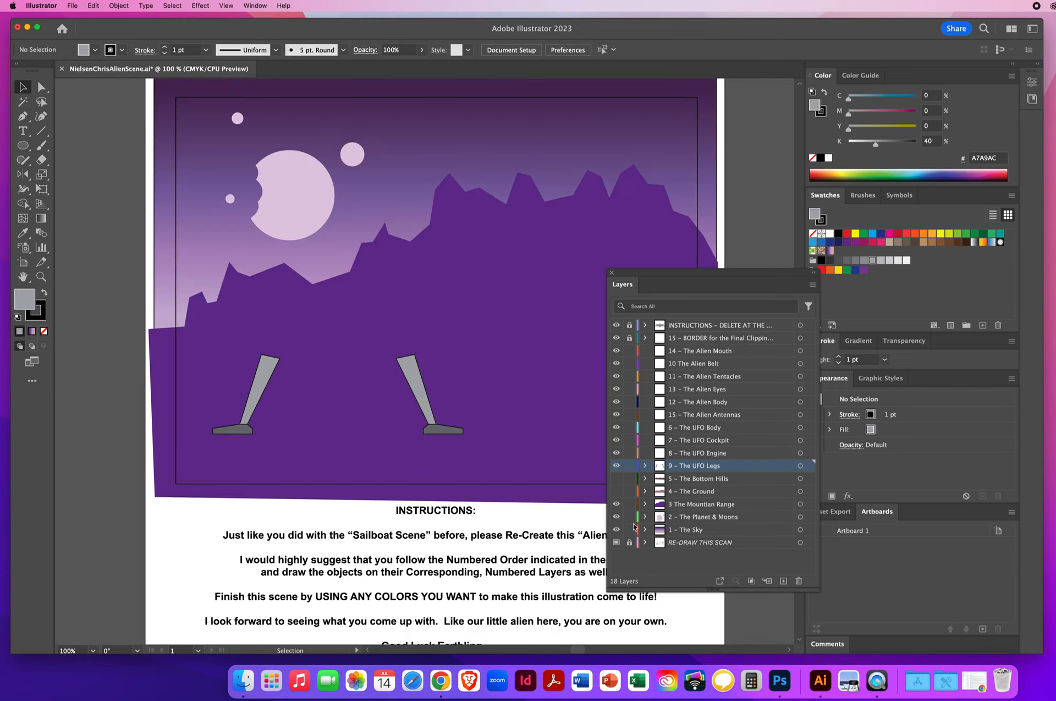
{"action": "left_click", "coordinate": [616, 491]}
{"action": "left_click", "coordinate": [616, 478]}
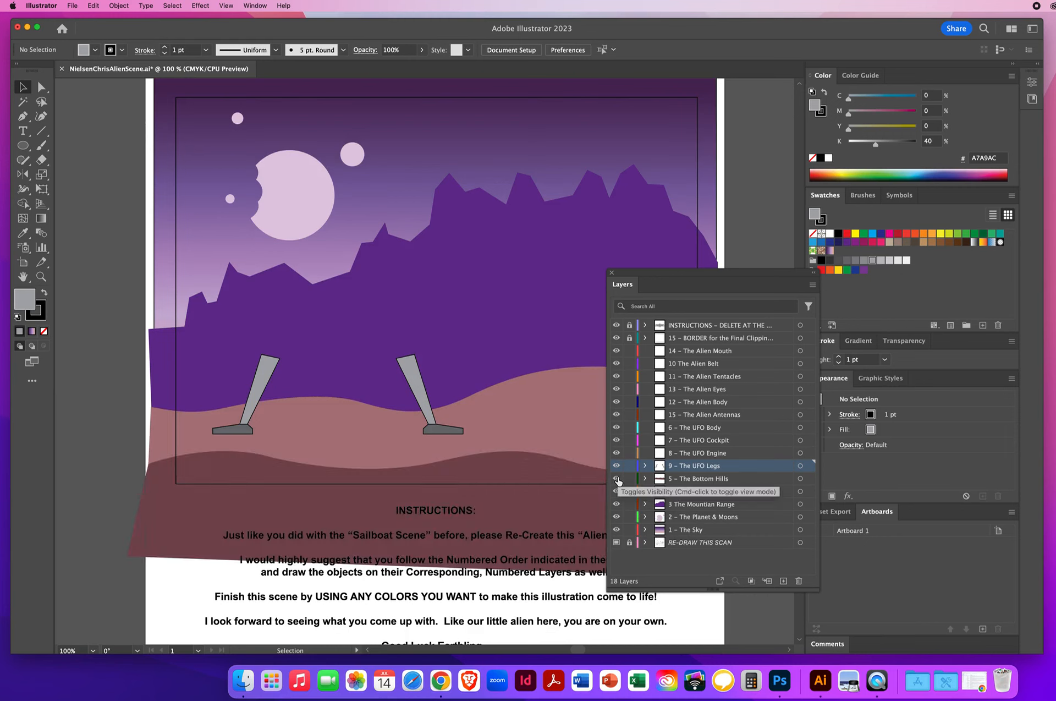
- Remove the black stroke from both UFO legs and both feet, and deselect them
{"action": "left_click_drag", "start_coordinate": [635, 274], "coordinate": [668, 265]}
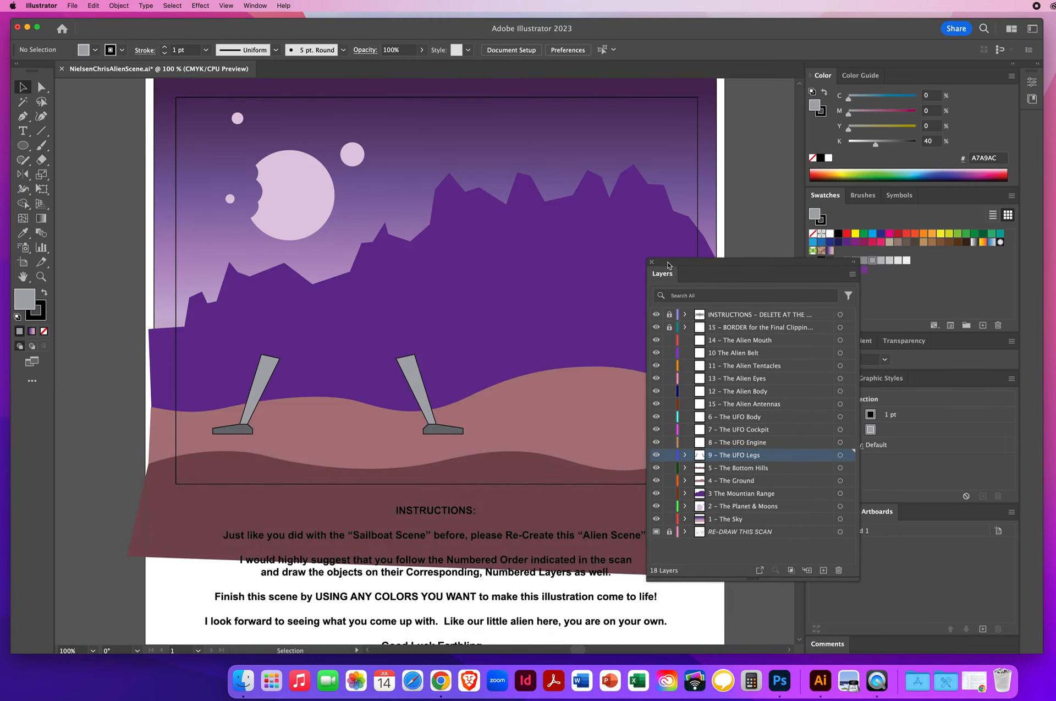
{"action": "left_click", "coordinate": [235, 434]}
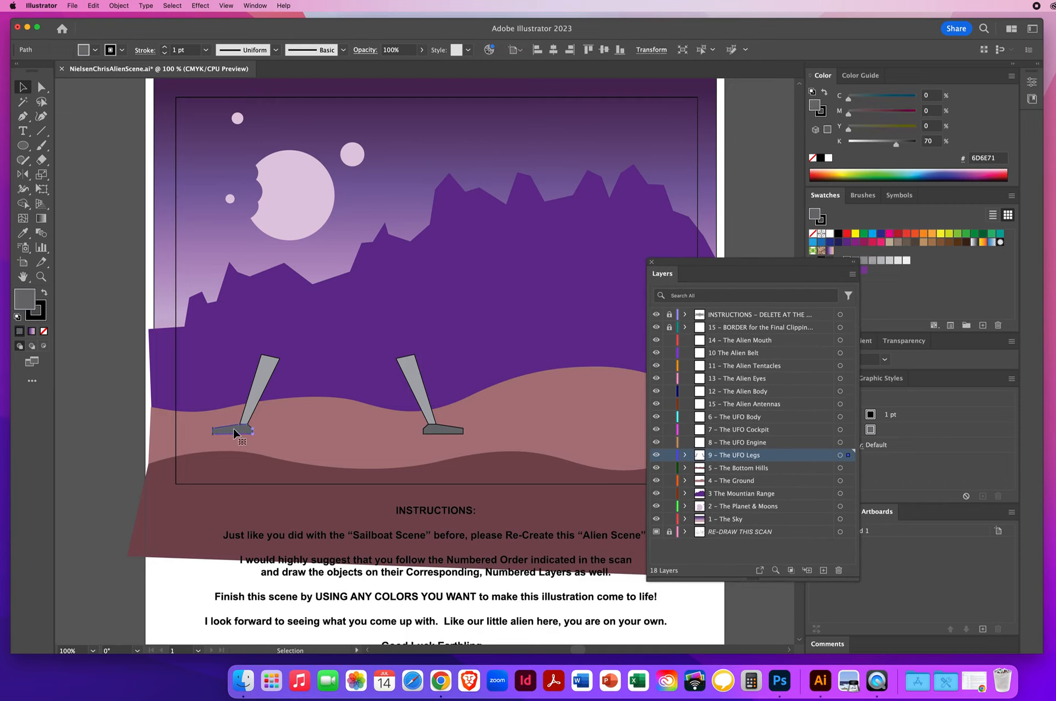
{"action": "left_click", "coordinate": [268, 368], "text": "shift"}
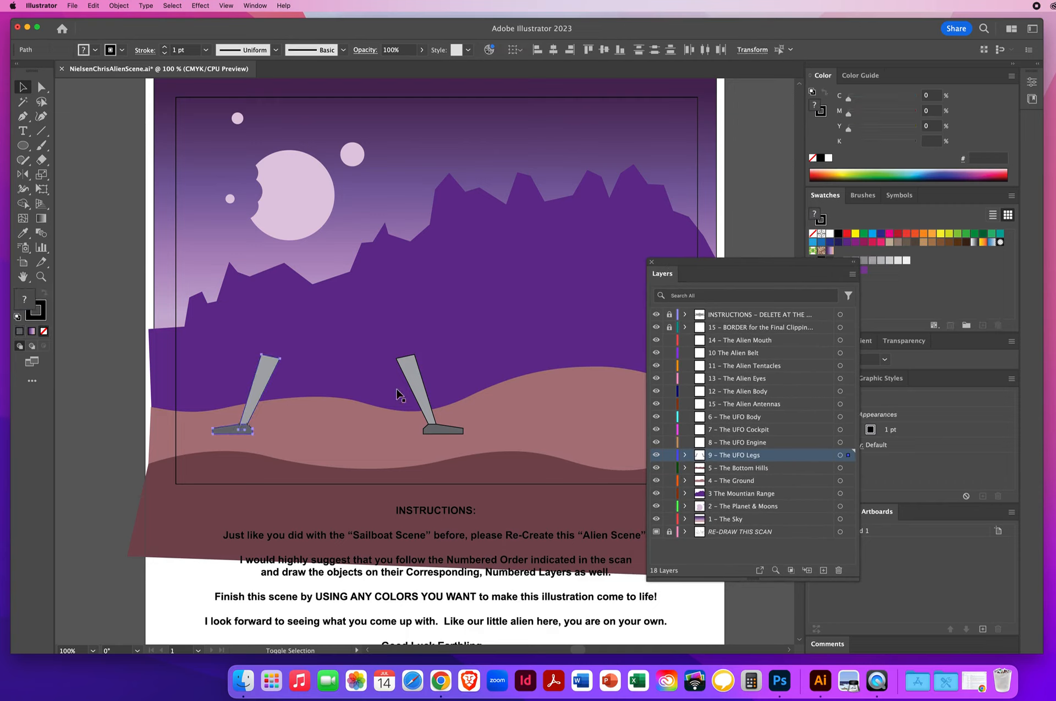
{"action": "left_click", "coordinate": [412, 371], "text": "shift"}
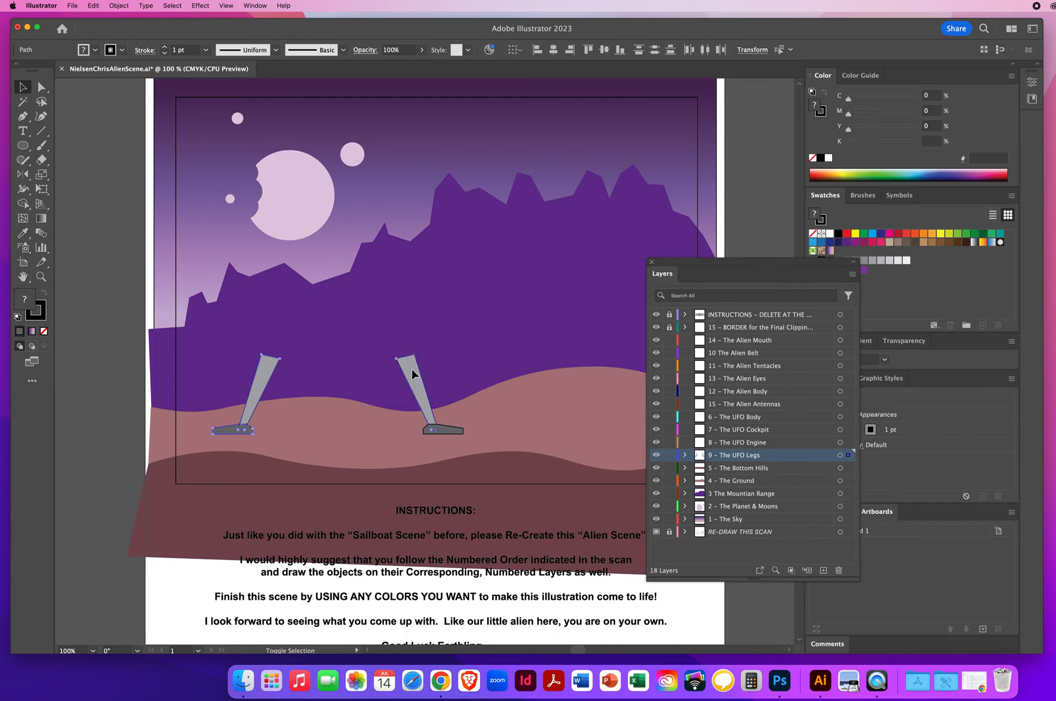
{"action": "left_click", "coordinate": [449, 429], "text": "shift"}
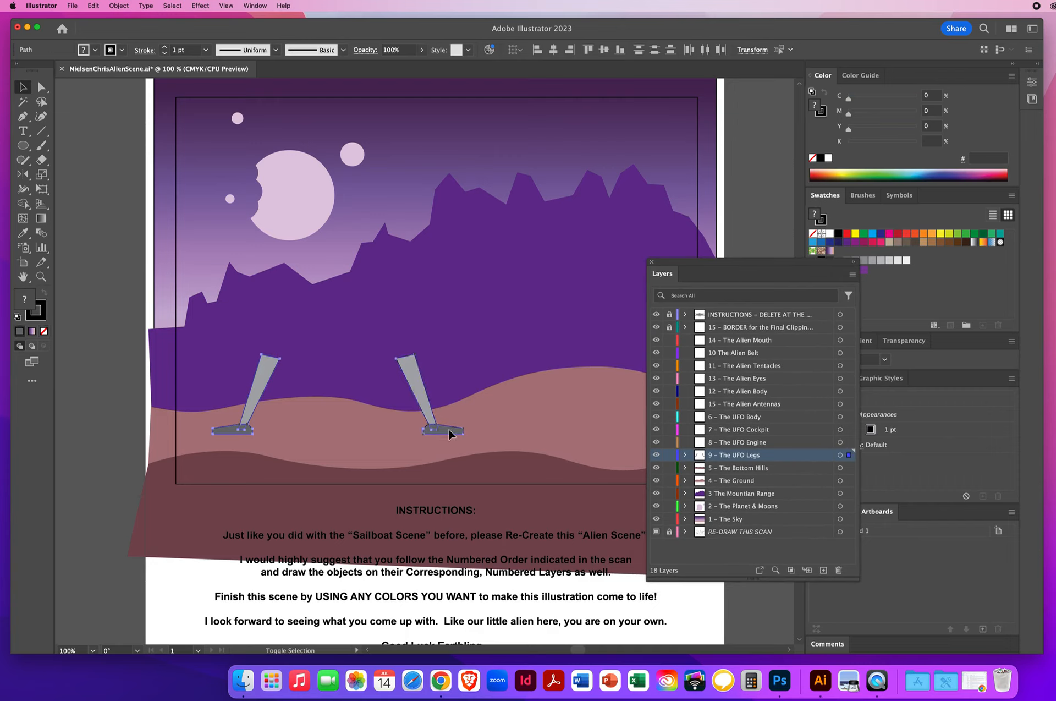
{"action": "left_click", "coordinate": [40, 316]}
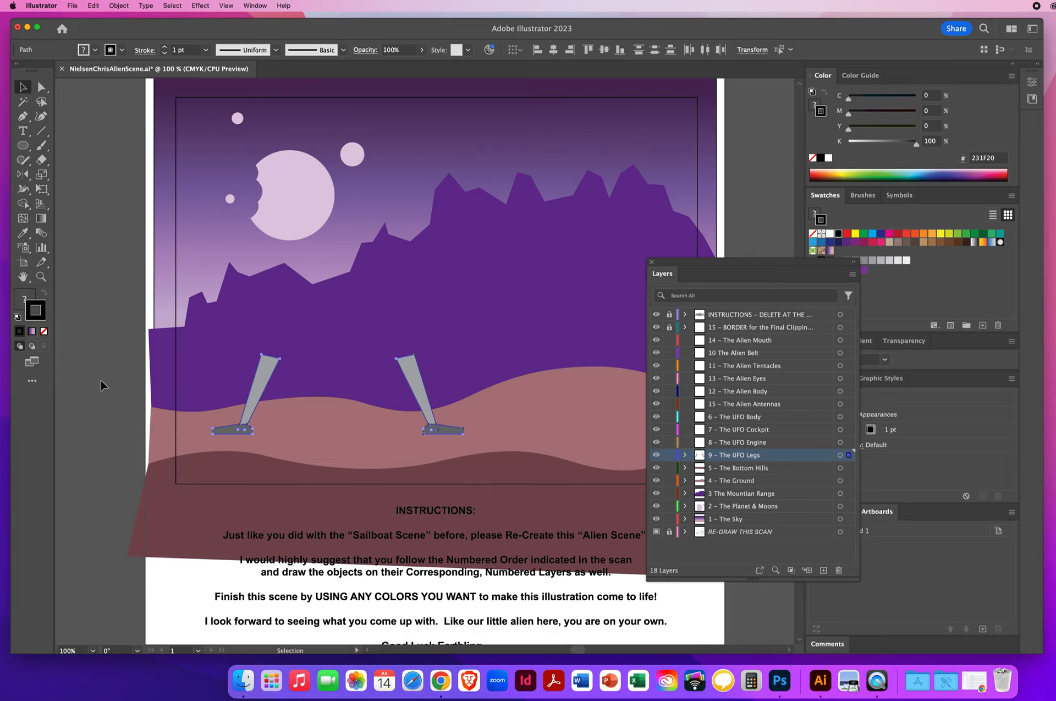
{"action": "key", "text": "slash"}
{"action": "left_click", "coordinate": [118, 367]}
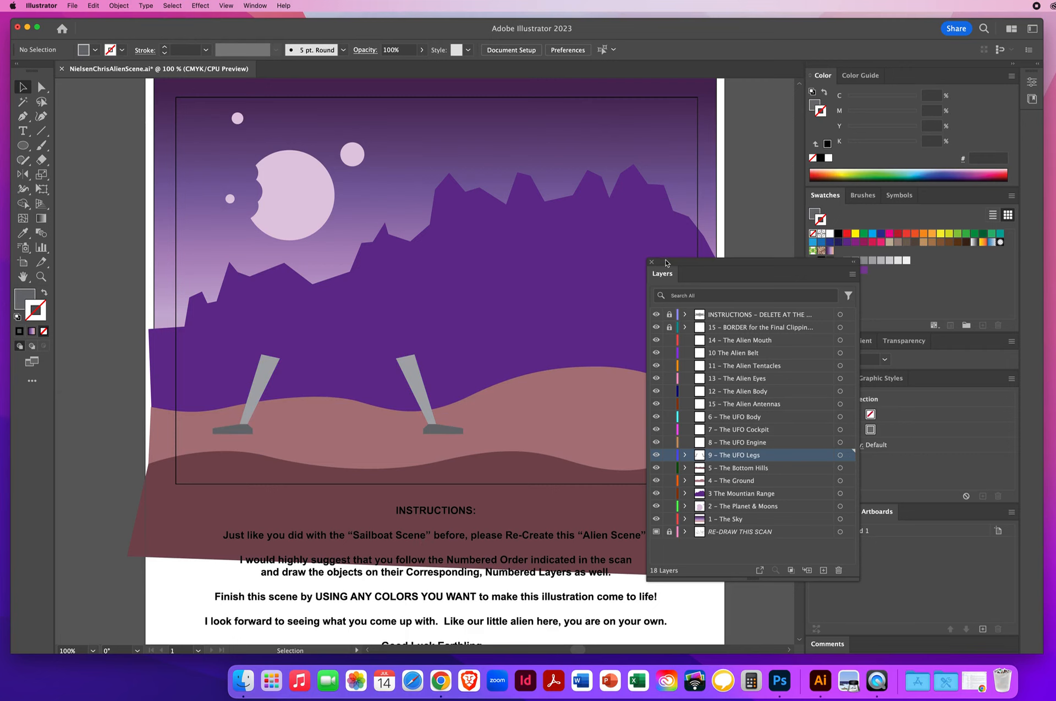
- Hide the UFO Legs layer and the five scenery layers below it, and make layer 8 – The UFO Engine active
{"action": "left_click_drag", "start_coordinate": [665, 262], "coordinate": [758, 165]}
{"action": "left_click_drag", "start_coordinate": [748, 358], "coordinate": [748, 426]}
{"action": "left_click", "coordinate": [836, 347]}
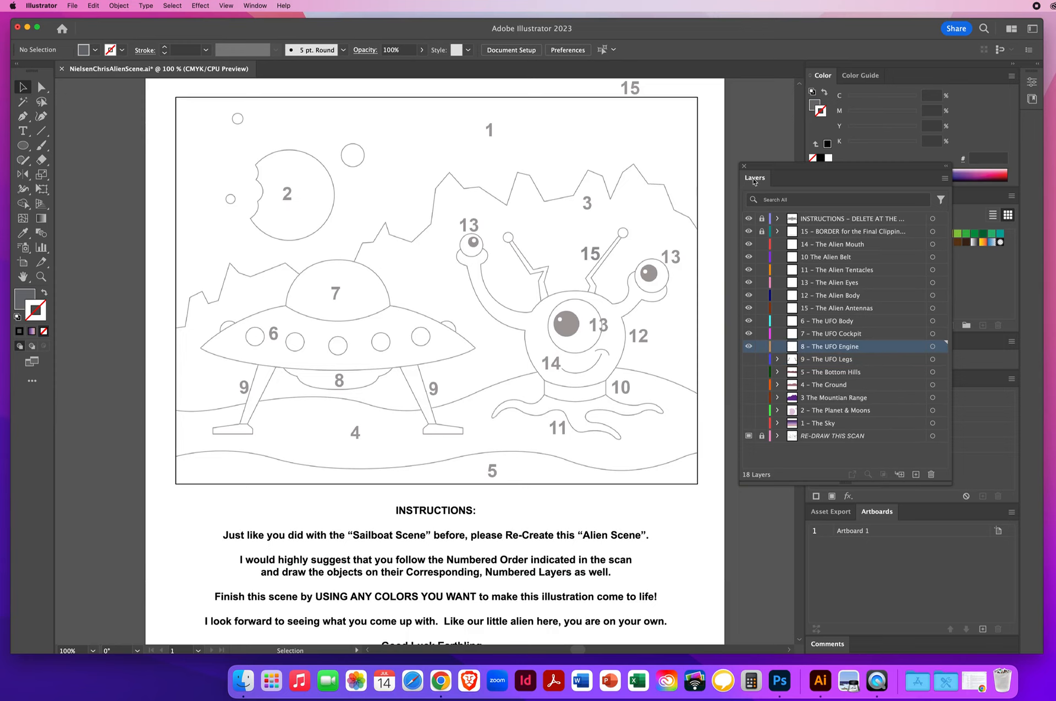
{"action": "left_click_drag", "start_coordinate": [754, 181], "coordinate": [533, 242]}
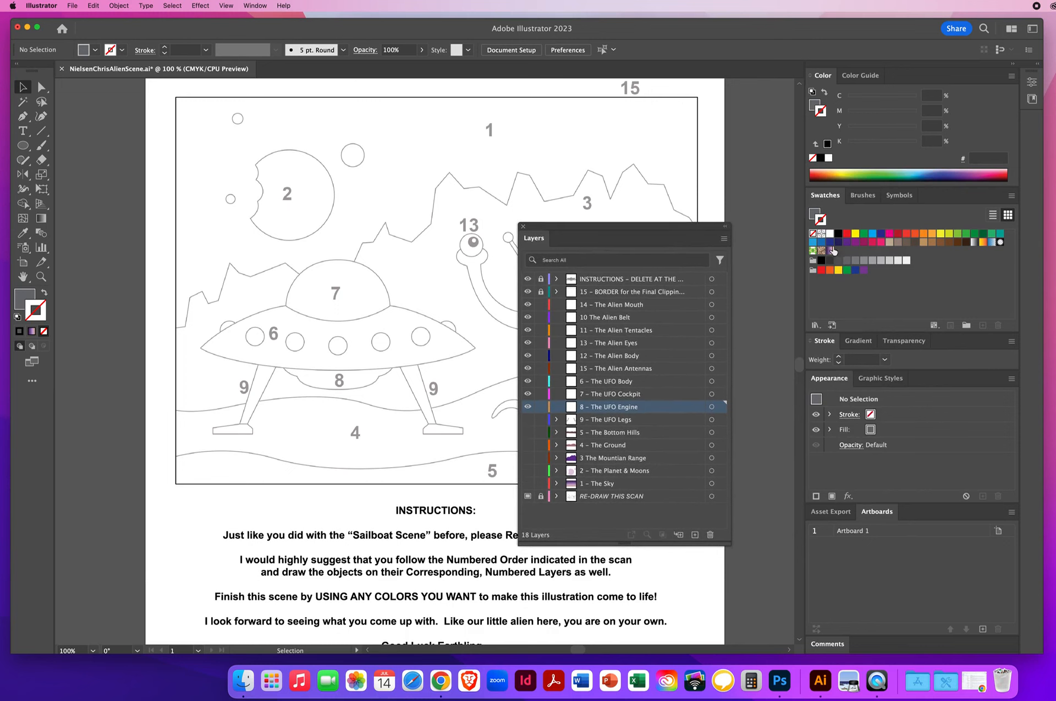
- Make the fill active and look through the available gradient swatch libraries
{"action": "left_click", "coordinate": [814, 213]}
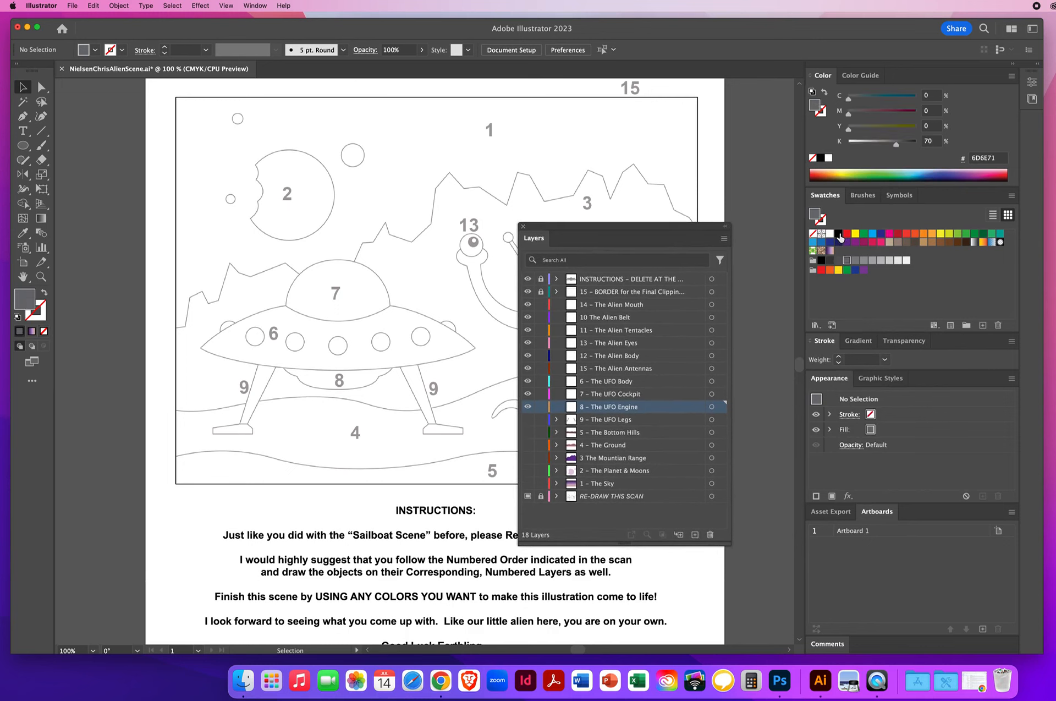
{"action": "left_click", "coordinate": [816, 324]}
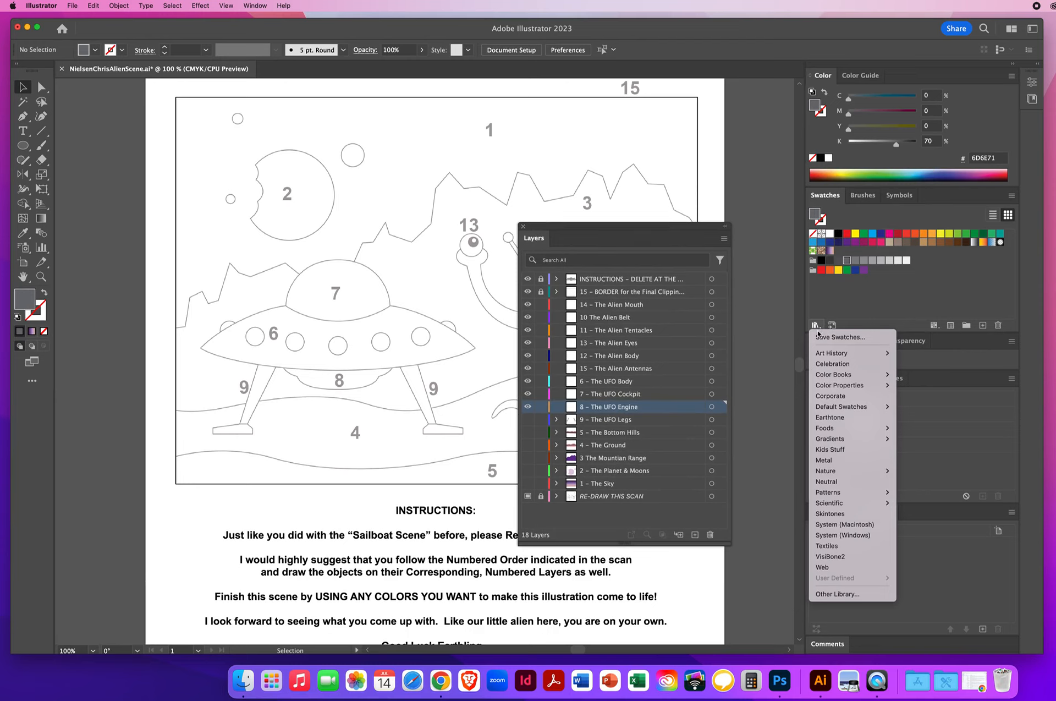
{"action": "mouse_move", "coordinate": [832, 440]}
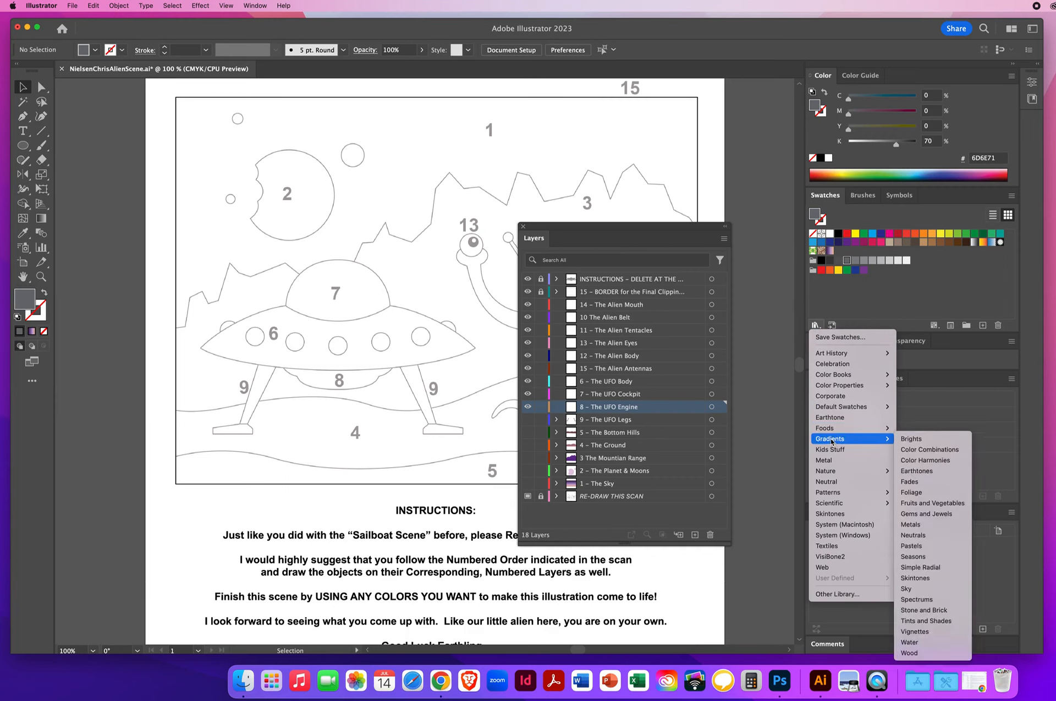
{"action": "left_click", "coordinate": [759, 359]}
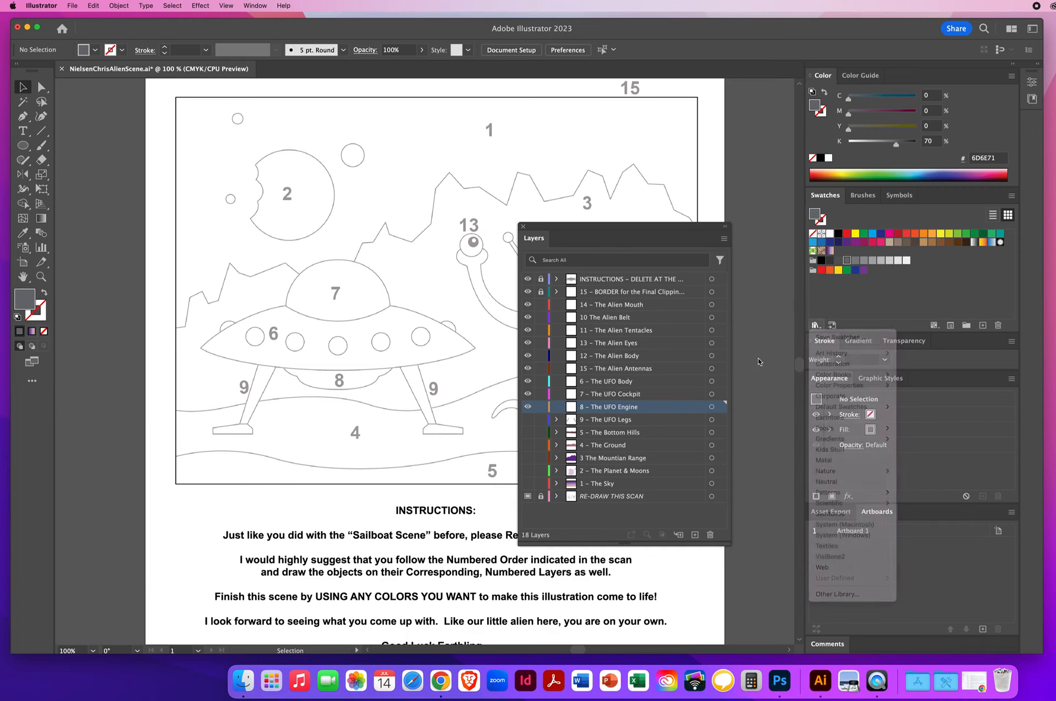
- Open the Nature symbol library and add the Foliage 2 plant symbol to the document's symbols
{"action": "mouse_move", "coordinate": [551, 225]}
{"action": "left_mouse_down"}
{"action": "mouse_move", "coordinate": [650, 333]}
{"action": "mouse_move", "coordinate": [676, 333]}
{"action": "mouse_move", "coordinate": [631, 342]}
{"action": "mouse_move", "coordinate": [605, 335]}
{"action": "mouse_move", "coordinate": [597, 316]}
{"action": "mouse_move", "coordinate": [658, 330]}
{"action": "mouse_move", "coordinate": [632, 322]}
{"action": "left_mouse_up"}
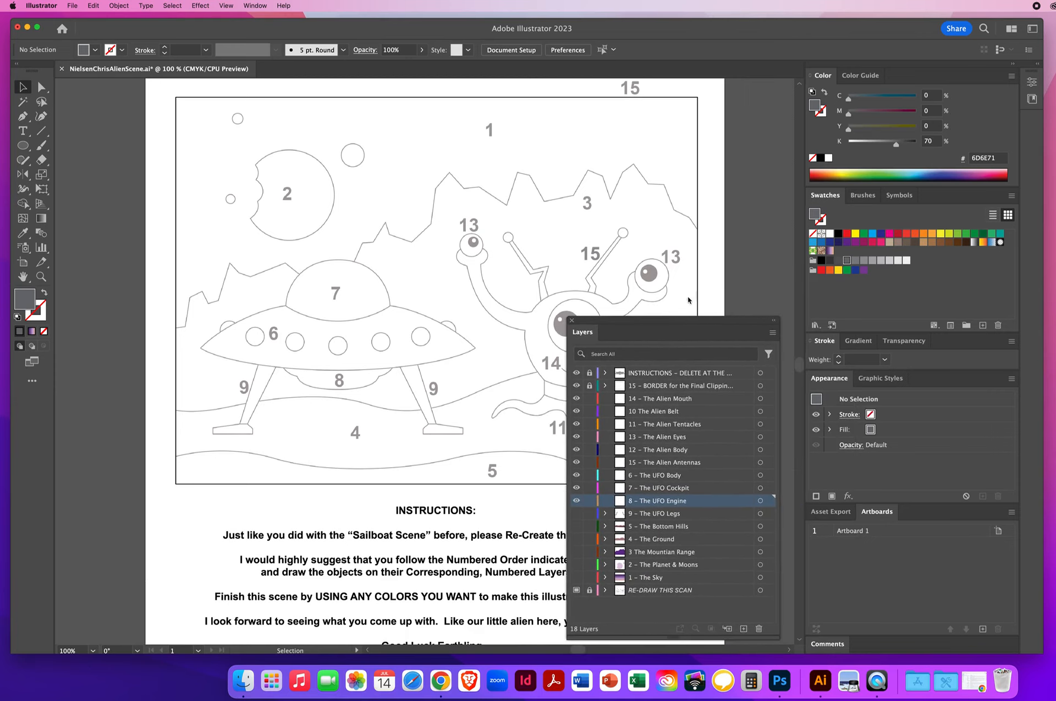
{"action": "left_click", "coordinate": [897, 197]}
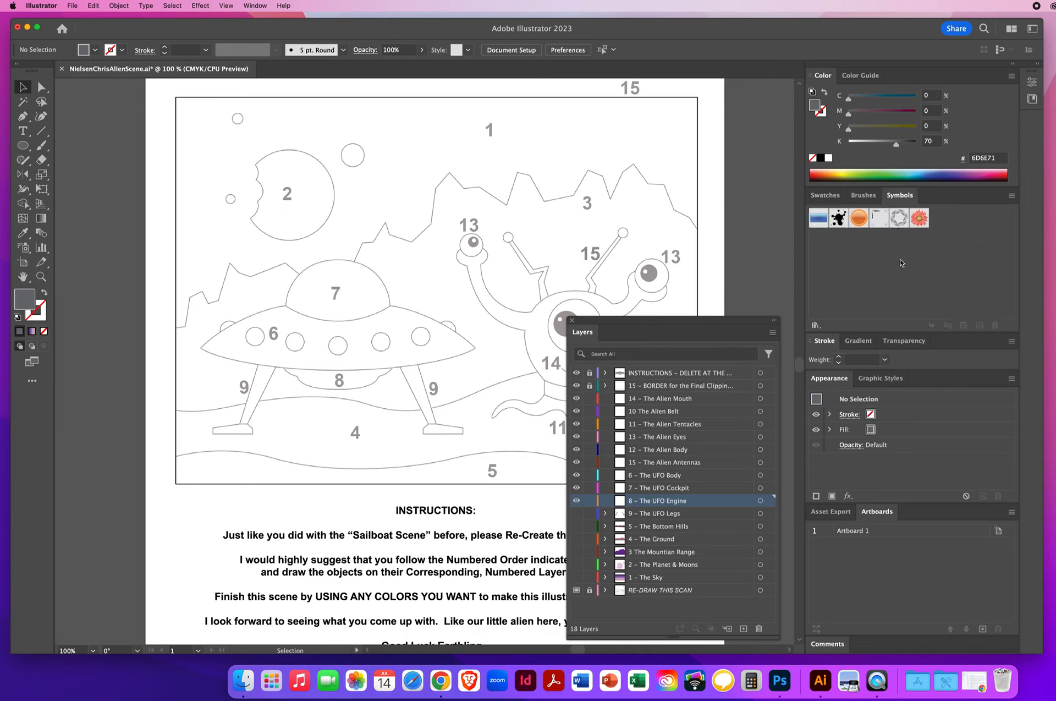
{"action": "left_click", "coordinate": [814, 326]}
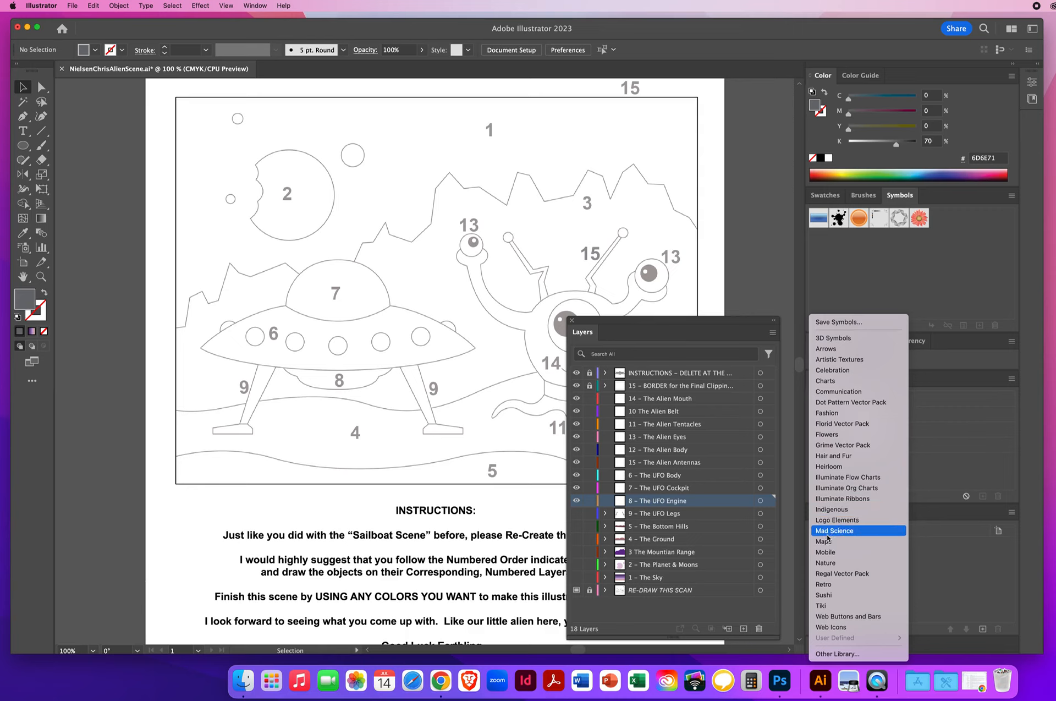
{"action": "left_click", "coordinate": [825, 562]}
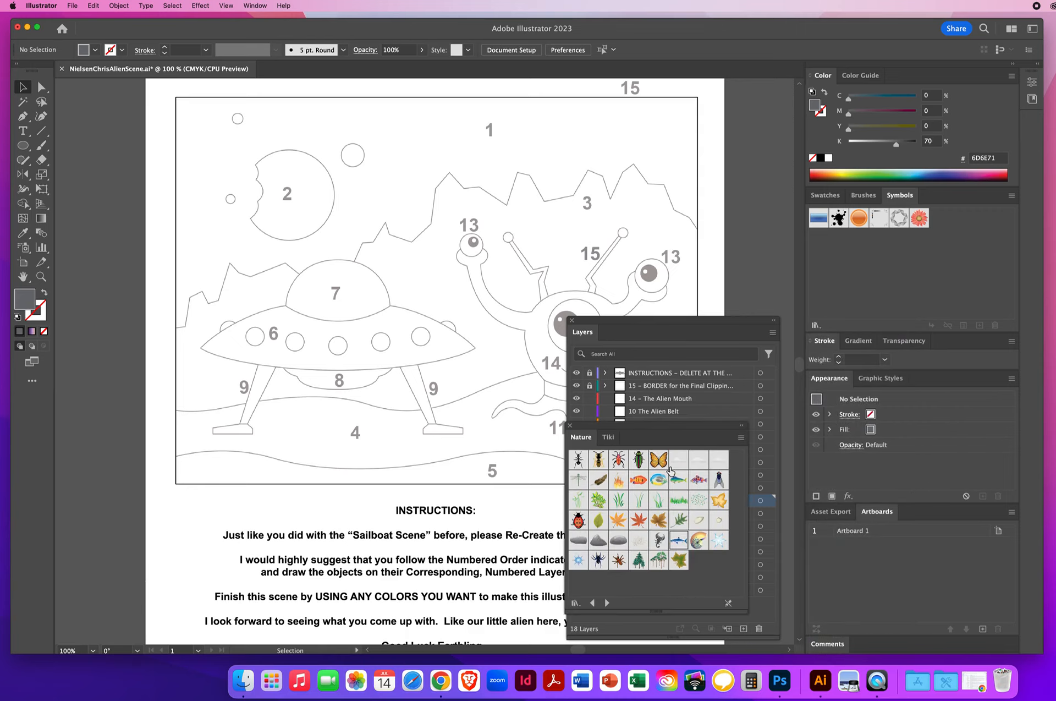
{"action": "left_click", "coordinate": [598, 500]}
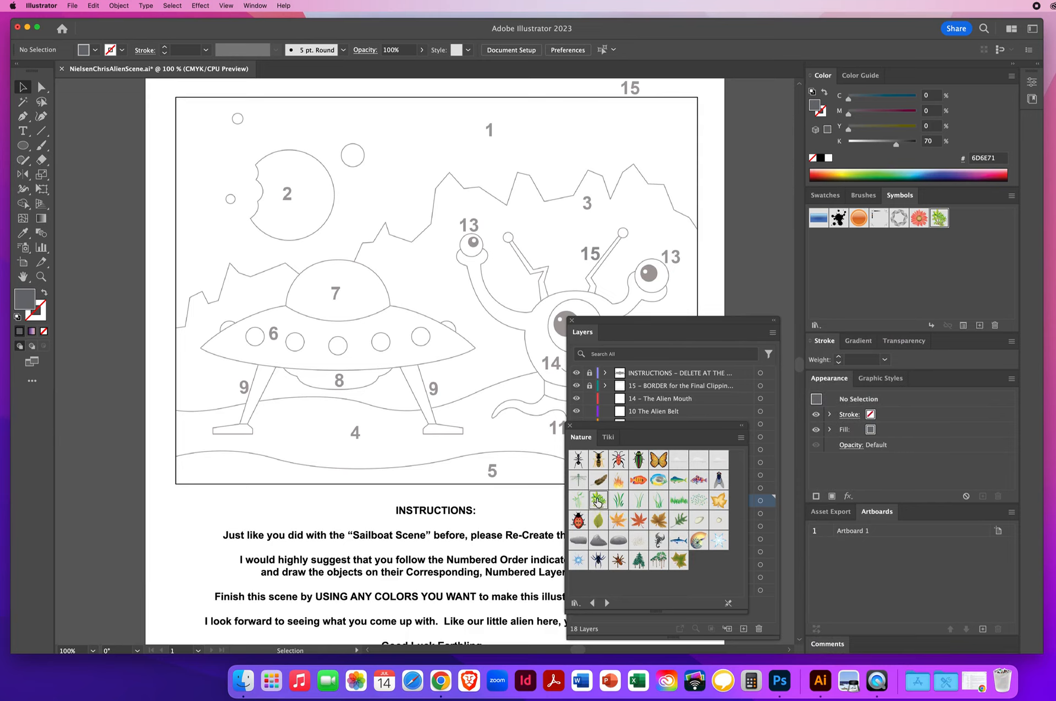
- Try out a Foliage 2 symbol instance beside the UFO's right leg, delete it and close the Nature library
{"action": "left_click_drag", "start_coordinate": [938, 219], "coordinate": [493, 405]}
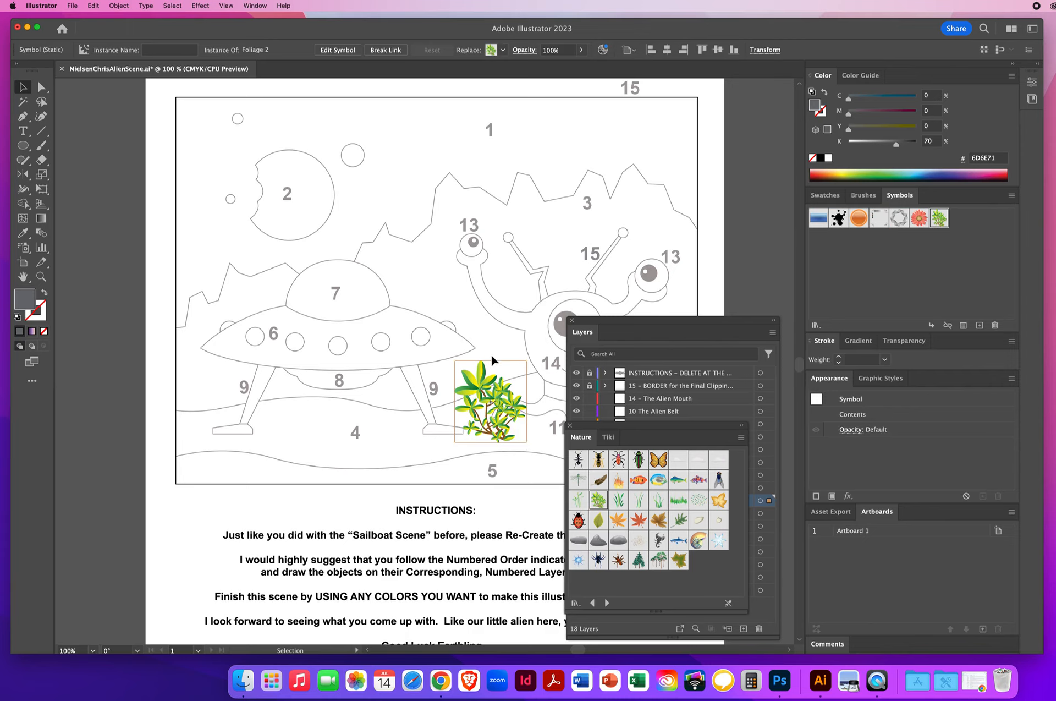
{"action": "key", "text": "Delete"}
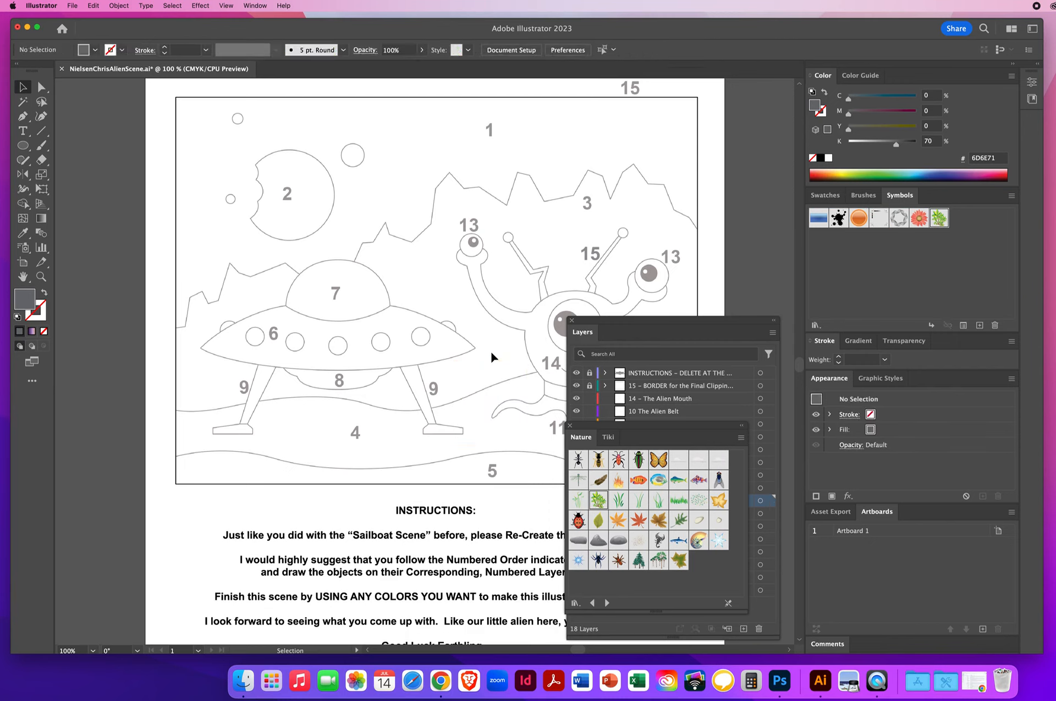
{"action": "left_click", "coordinate": [570, 425]}
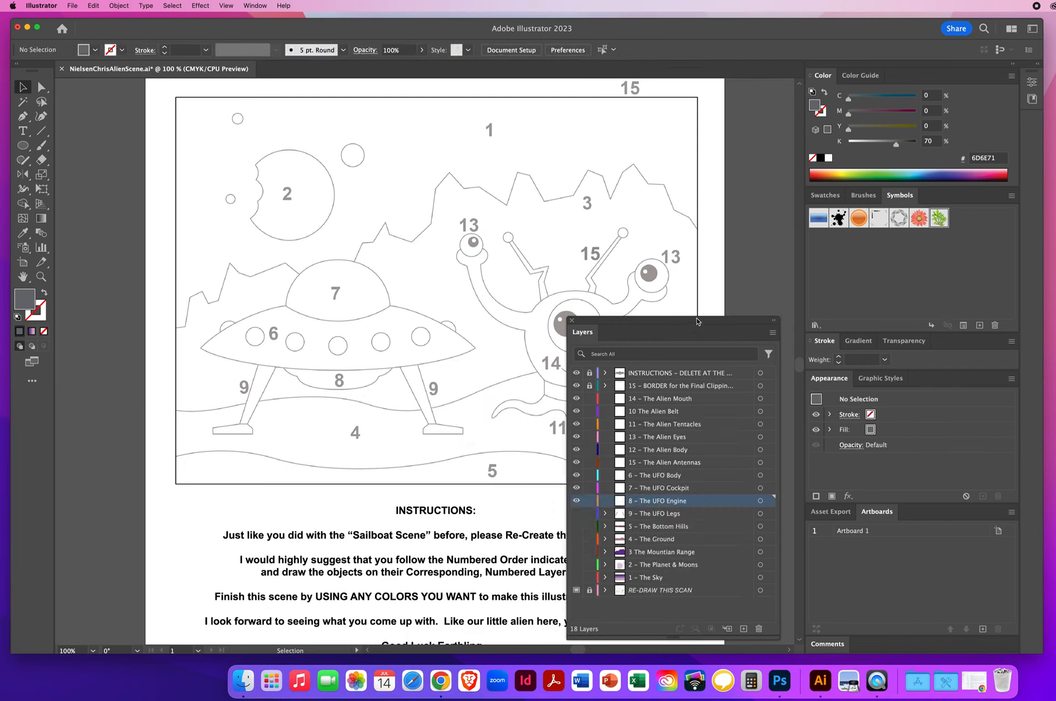
- Look through the available swatch libraries and symbol libraries without opening one
{"action": "left_click_drag", "start_coordinate": [649, 323], "coordinate": [625, 260]}
{"action": "left_click", "coordinate": [825, 195]}
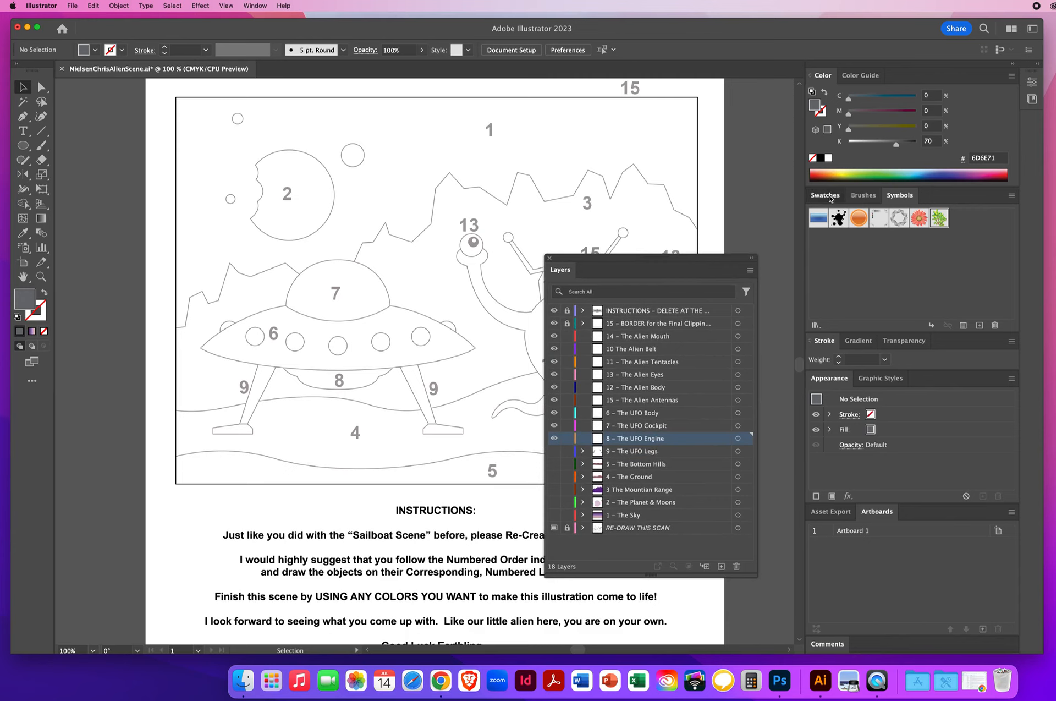
{"action": "left_click", "coordinate": [815, 325]}
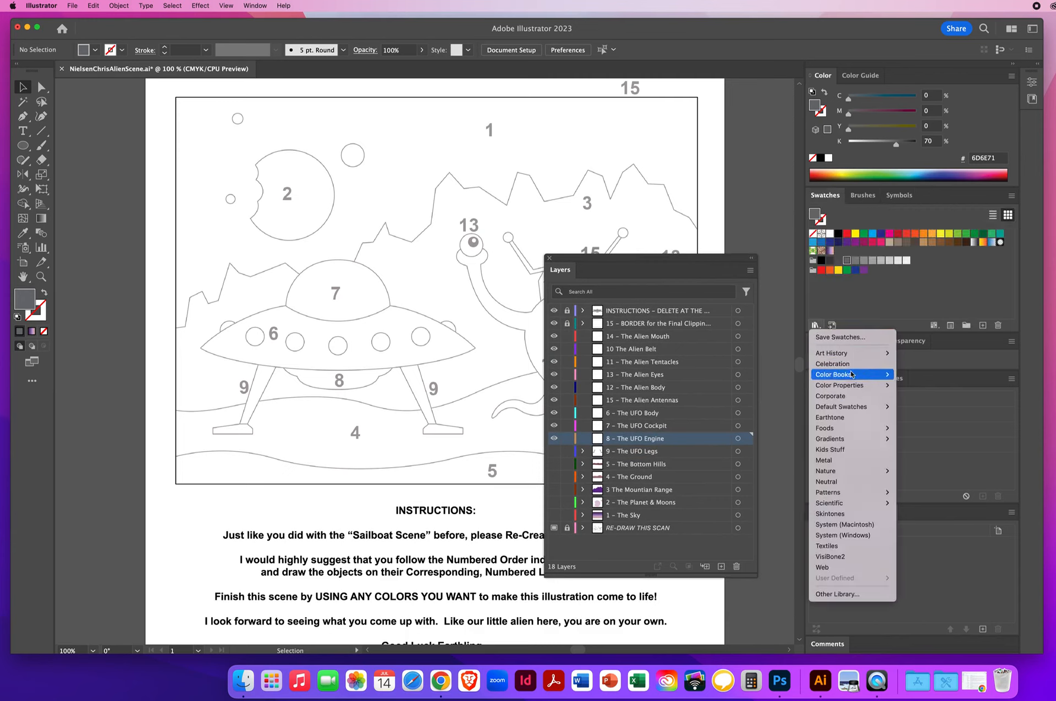
{"action": "left_click", "coordinate": [899, 197]}
{"action": "left_click", "coordinate": [899, 196]}
{"action": "left_click", "coordinate": [815, 325]}
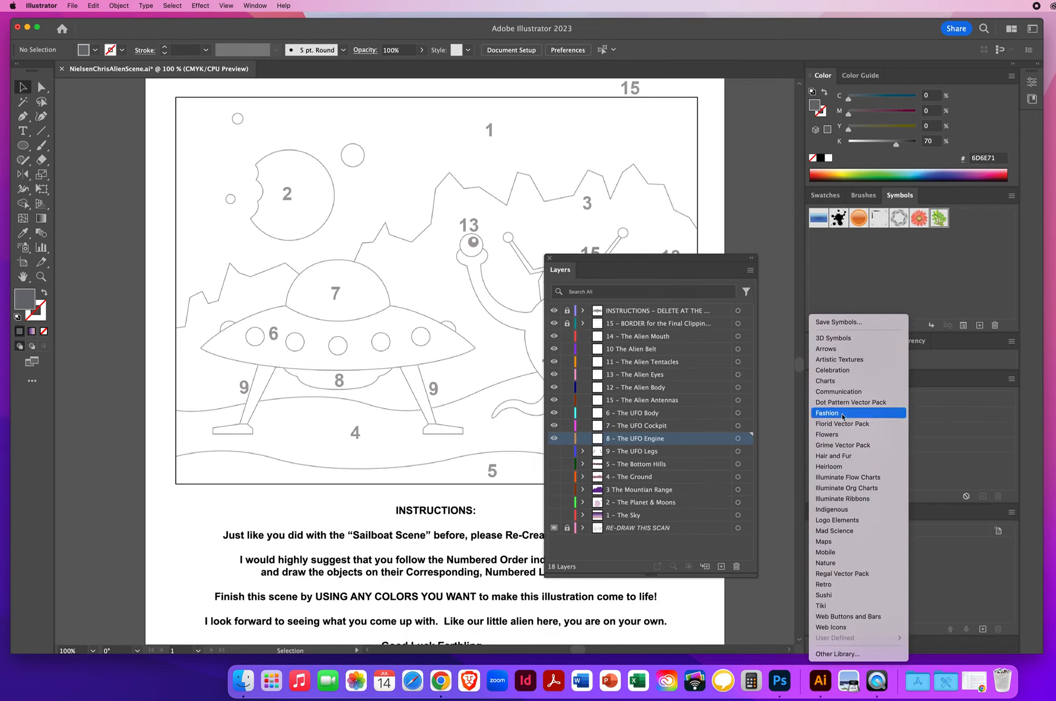
{"action": "left_click", "coordinate": [652, 211]}
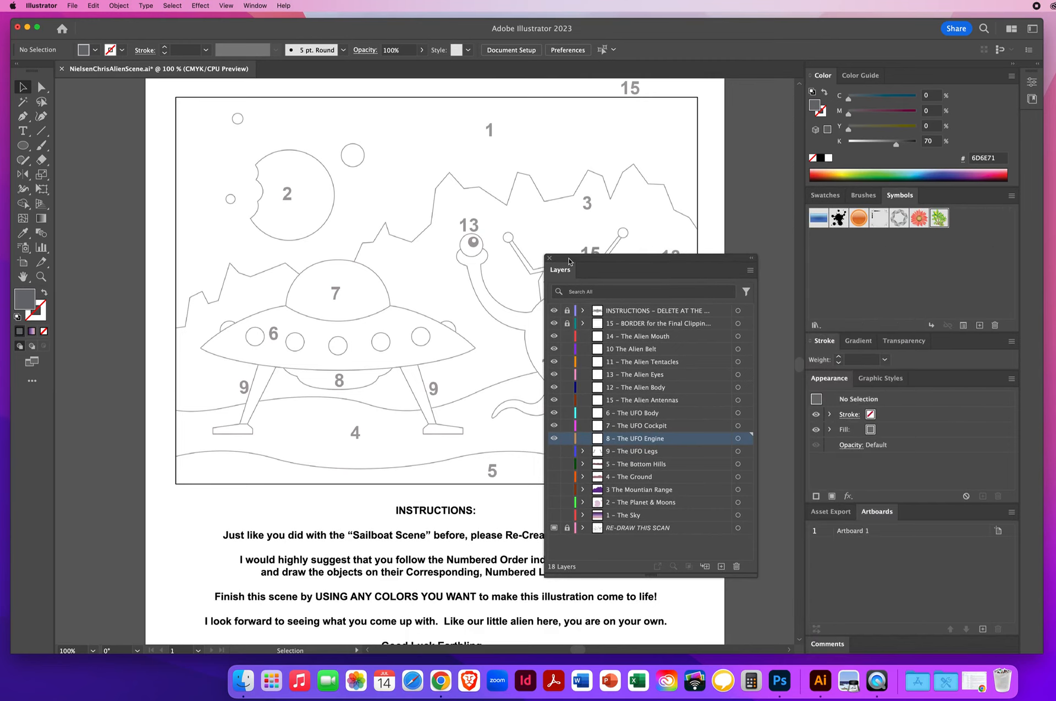
- Widen the layer list to fit the full layer names and make the INSTRUCTIONS – DELETE AT THE END! layer active
{"action": "mouse_move", "coordinate": [570, 260]}
{"action": "left_mouse_down"}
{"action": "mouse_move", "coordinate": [655, 194]}
{"action": "mouse_move", "coordinate": [706, 206]}
{"action": "mouse_move", "coordinate": [730, 196]}
{"action": "left_mouse_up"}
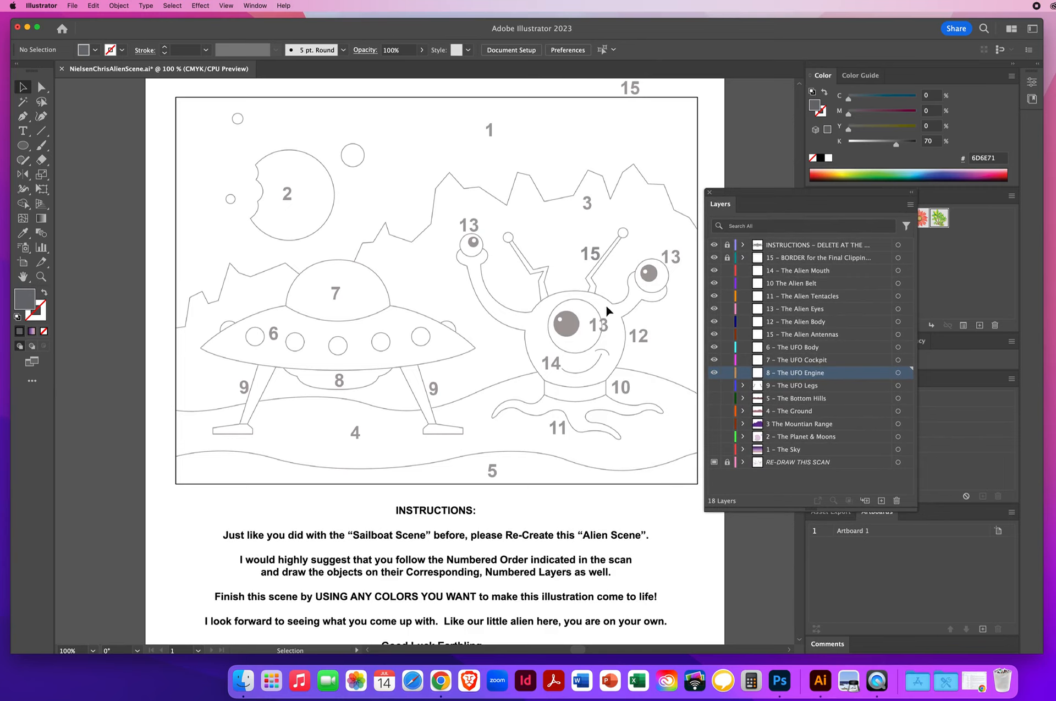
{"action": "left_click", "coordinate": [807, 258]}
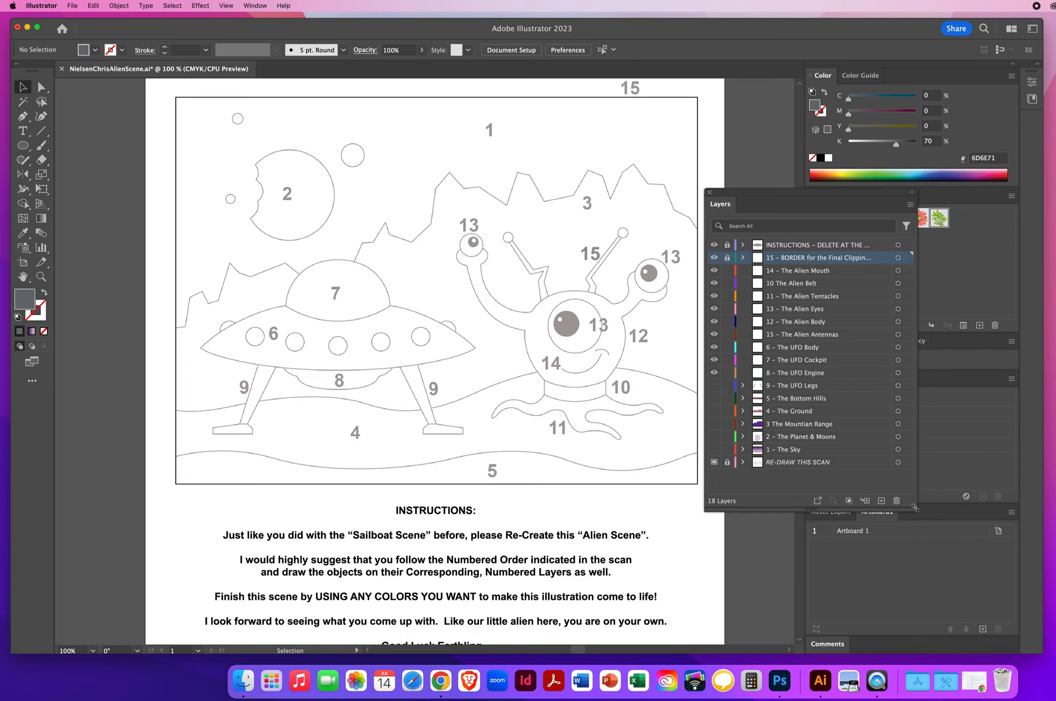
{"action": "left_click_drag", "start_coordinate": [914, 507], "coordinate": [975, 510]}
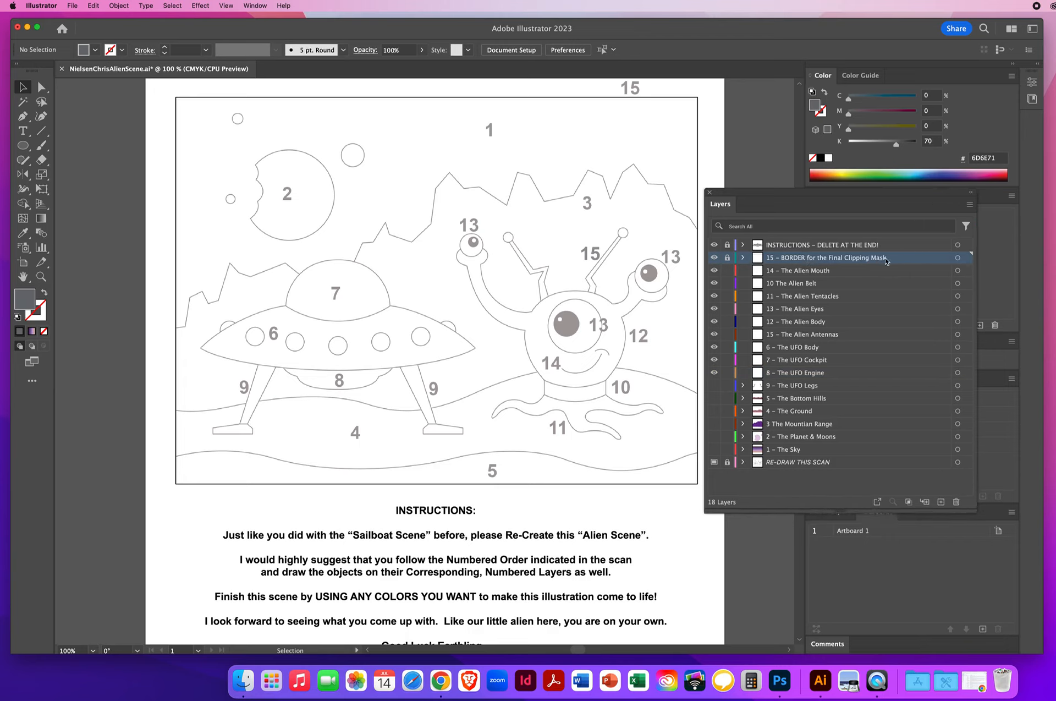
{"action": "left_click", "coordinate": [788, 464]}
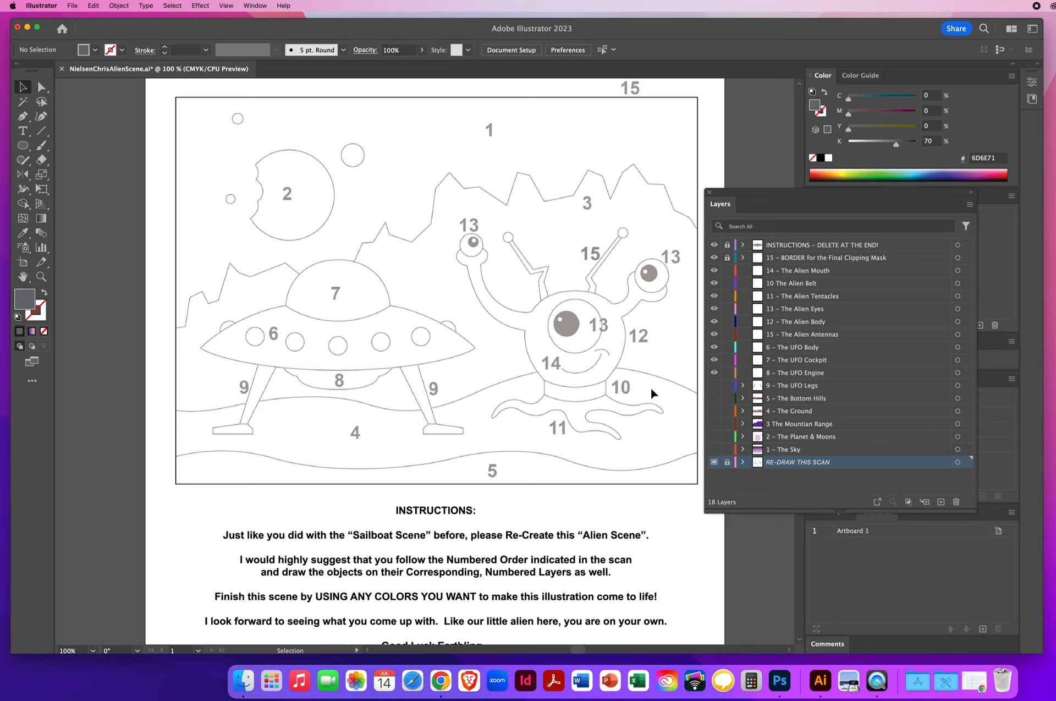
{"action": "left_click", "coordinate": [790, 246]}
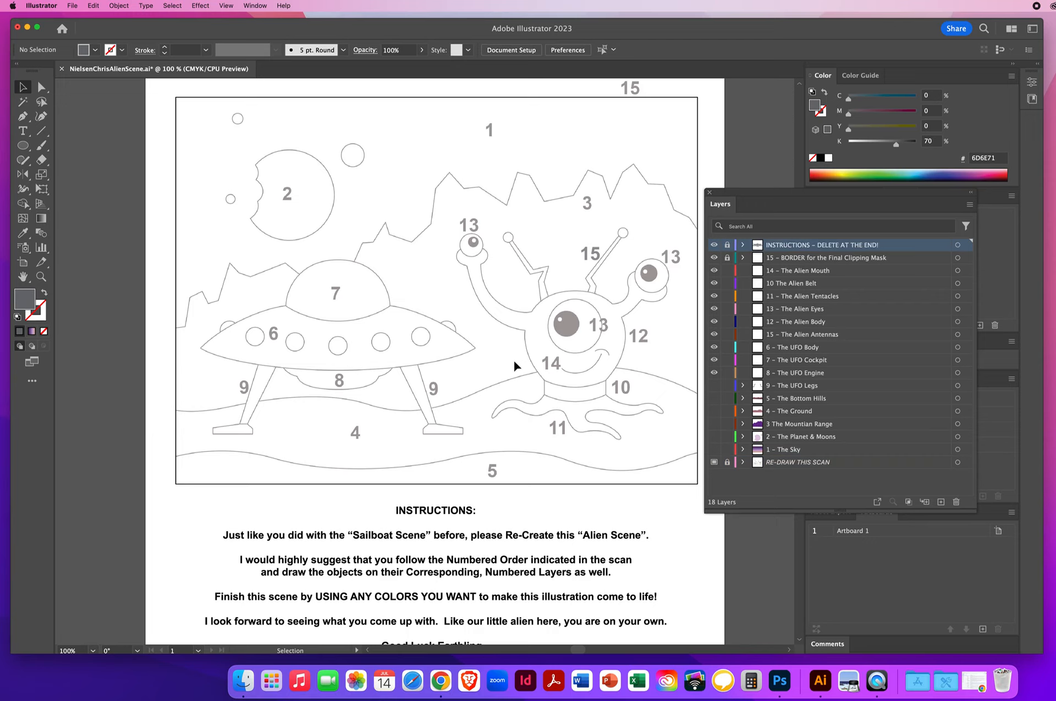
- Show the UFO Legs, Bottom Hills, Ground, Mountain Range, Planet & Moons and Sky layers
{"action": "mouse_move", "coordinate": [735, 193]}
{"action": "left_mouse_down"}
{"action": "mouse_move", "coordinate": [547, 170]}
{"action": "mouse_move", "coordinate": [532, 151]}
{"action": "mouse_move", "coordinate": [709, 150]}
{"action": "left_mouse_up"}
{"action": "left_click_drag", "start_coordinate": [657, 344], "coordinate": [657, 408]}
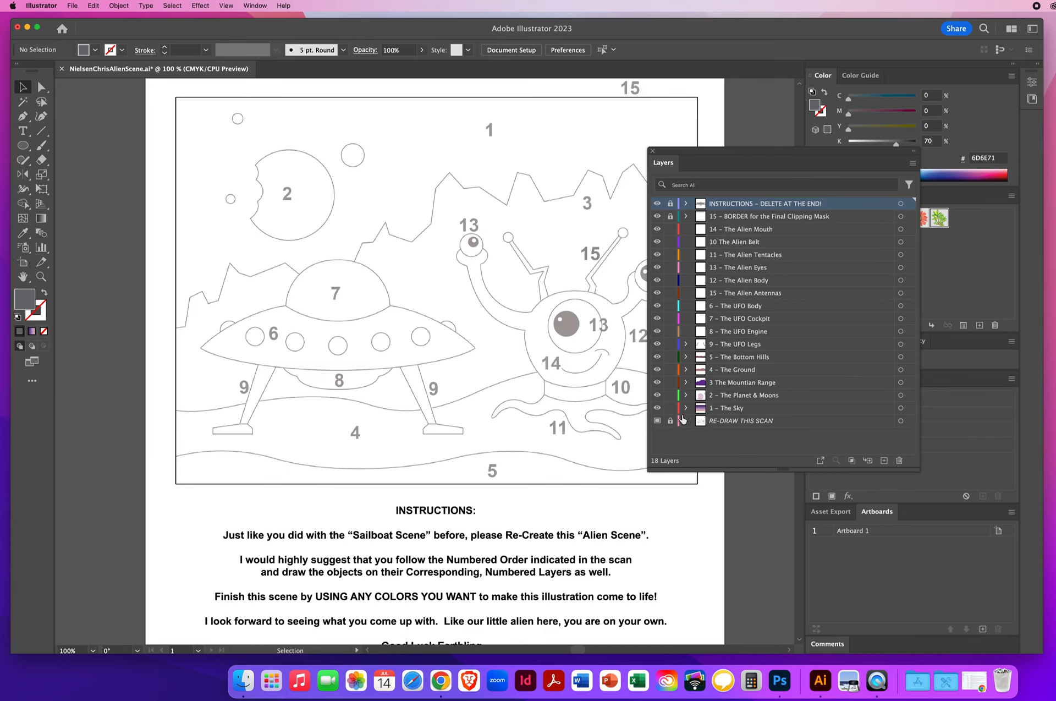
{"action": "left_click_drag", "start_coordinate": [688, 152], "coordinate": [682, 159]}
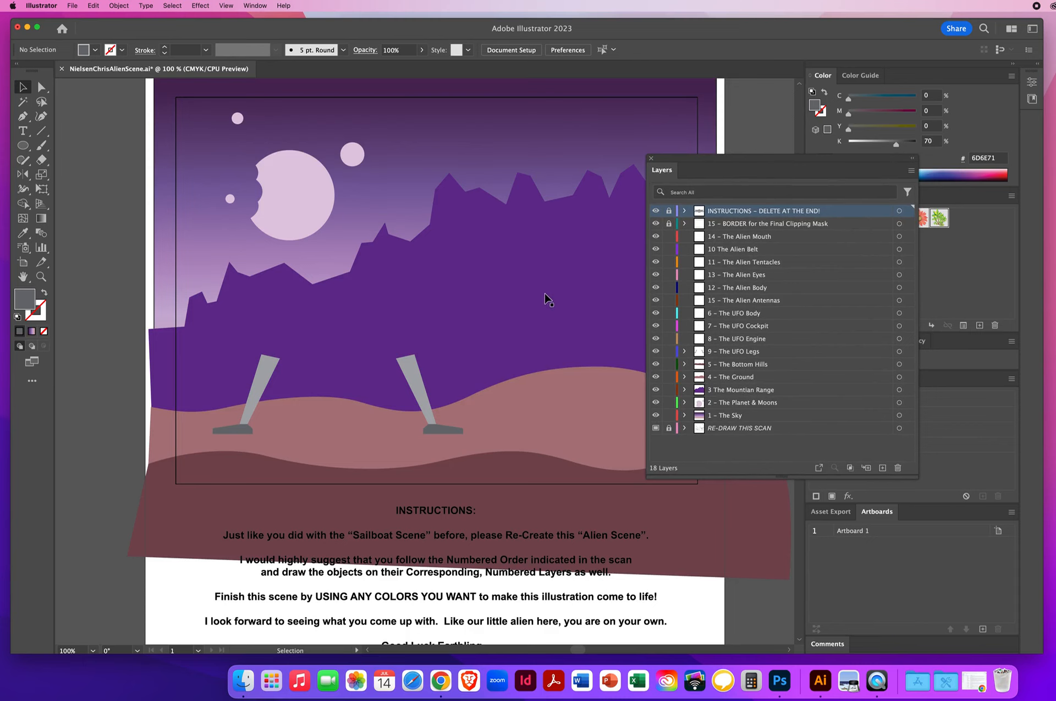
{"action": "mouse_move", "coordinate": [504, 288]}
{"action": "left_mouse_down"}
{"action": "mouse_move", "coordinate": [493, 303]}
{"action": "mouse_move", "coordinate": [502, 297]}
{"action": "left_mouse_up"}
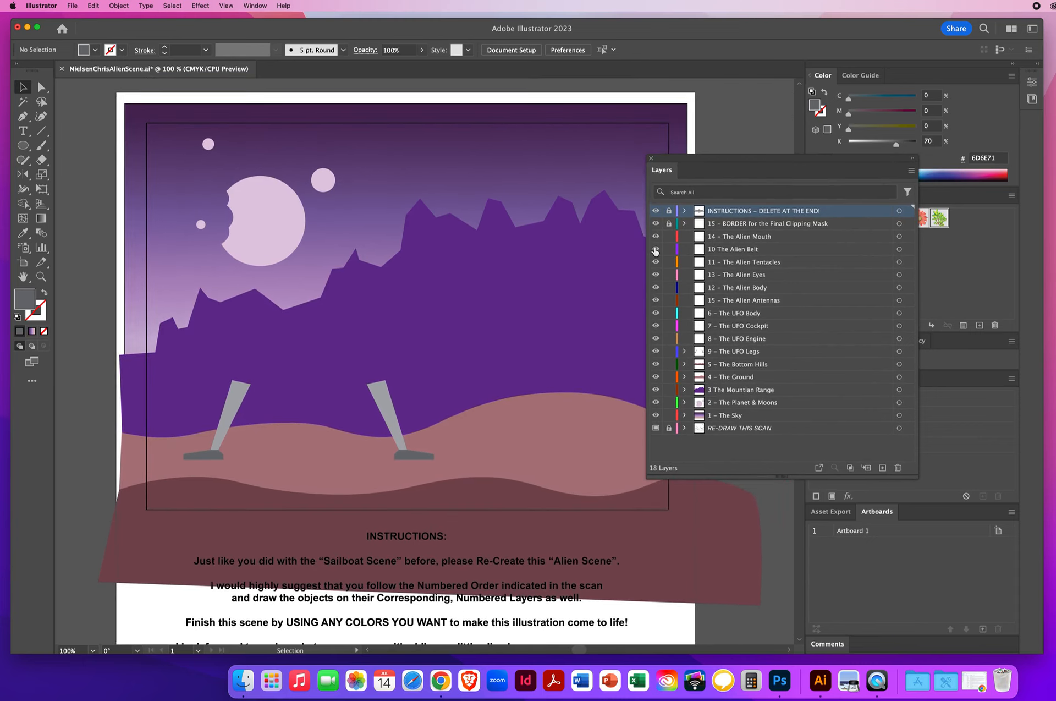